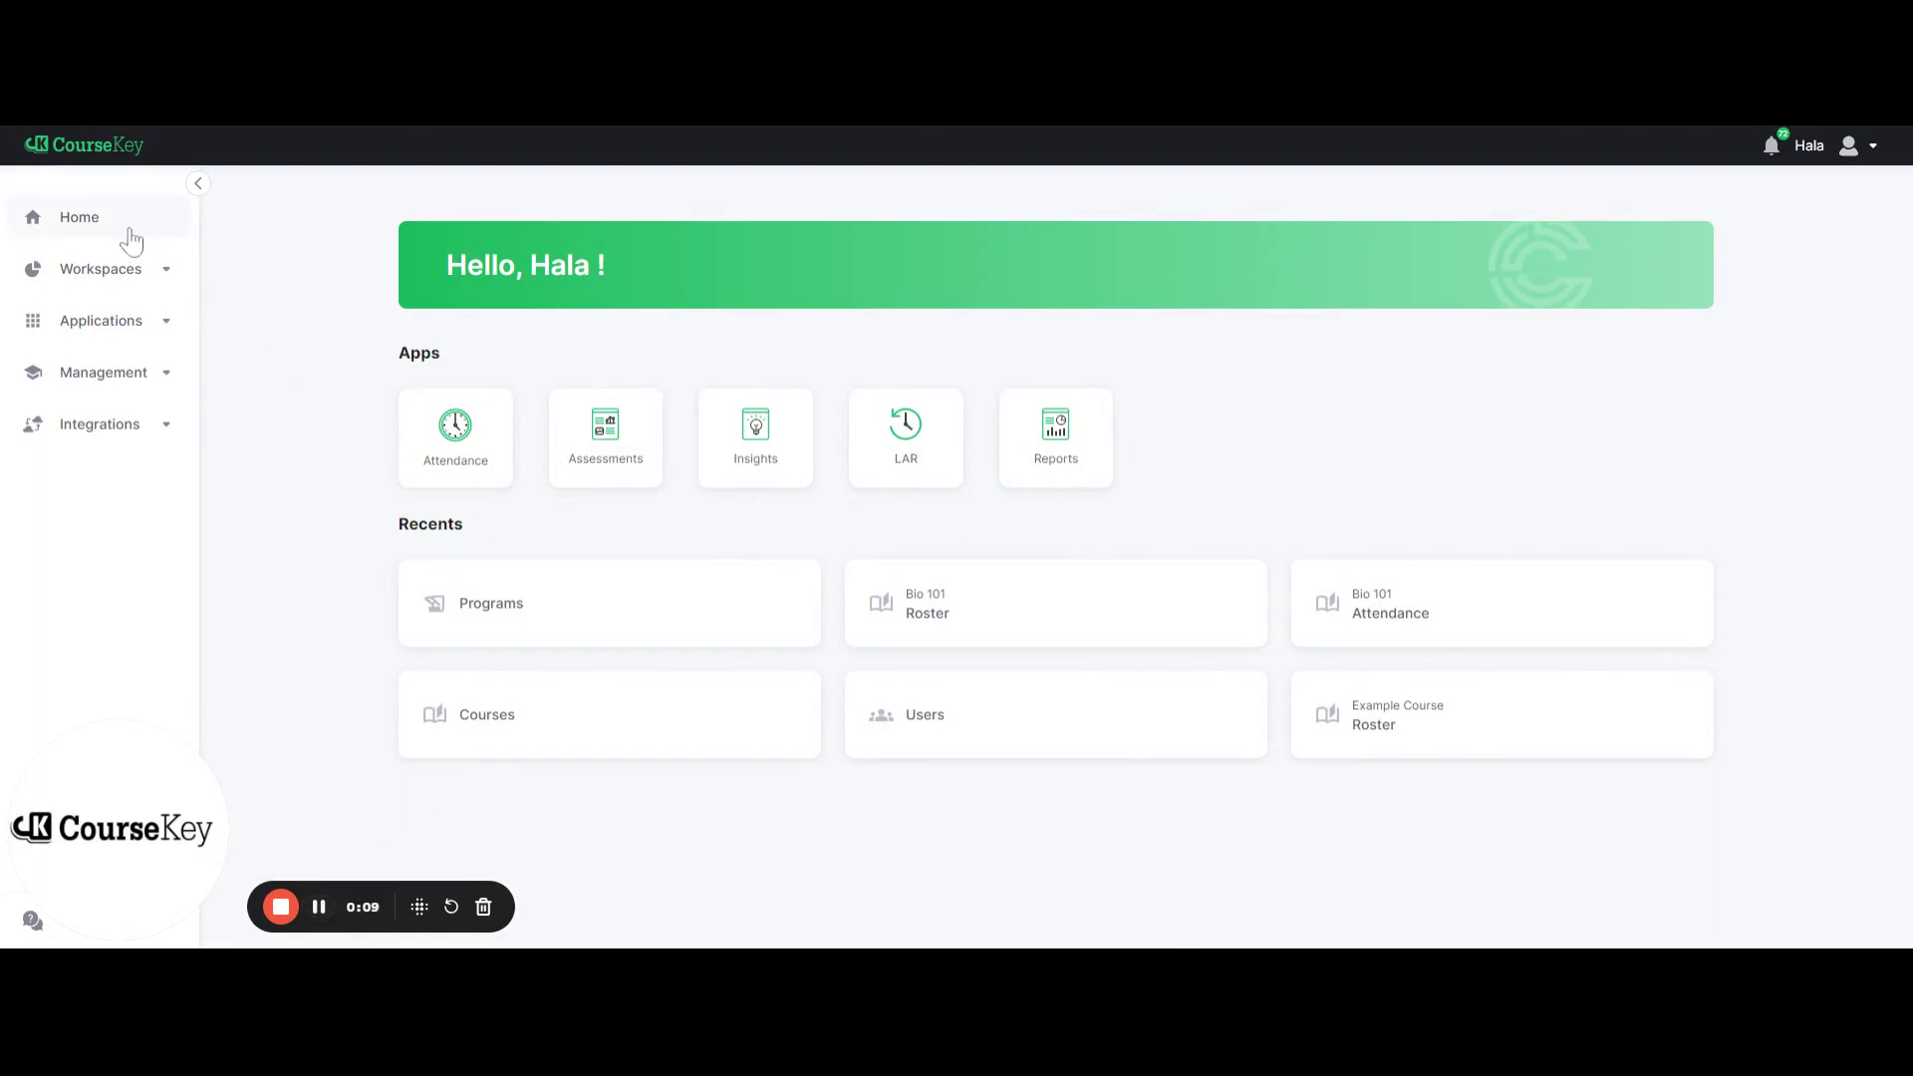
Open the Programs list under Management for Coursekey College - San Diego and begin adding a program
{"action": "left_click", "coordinate": [125, 382]}
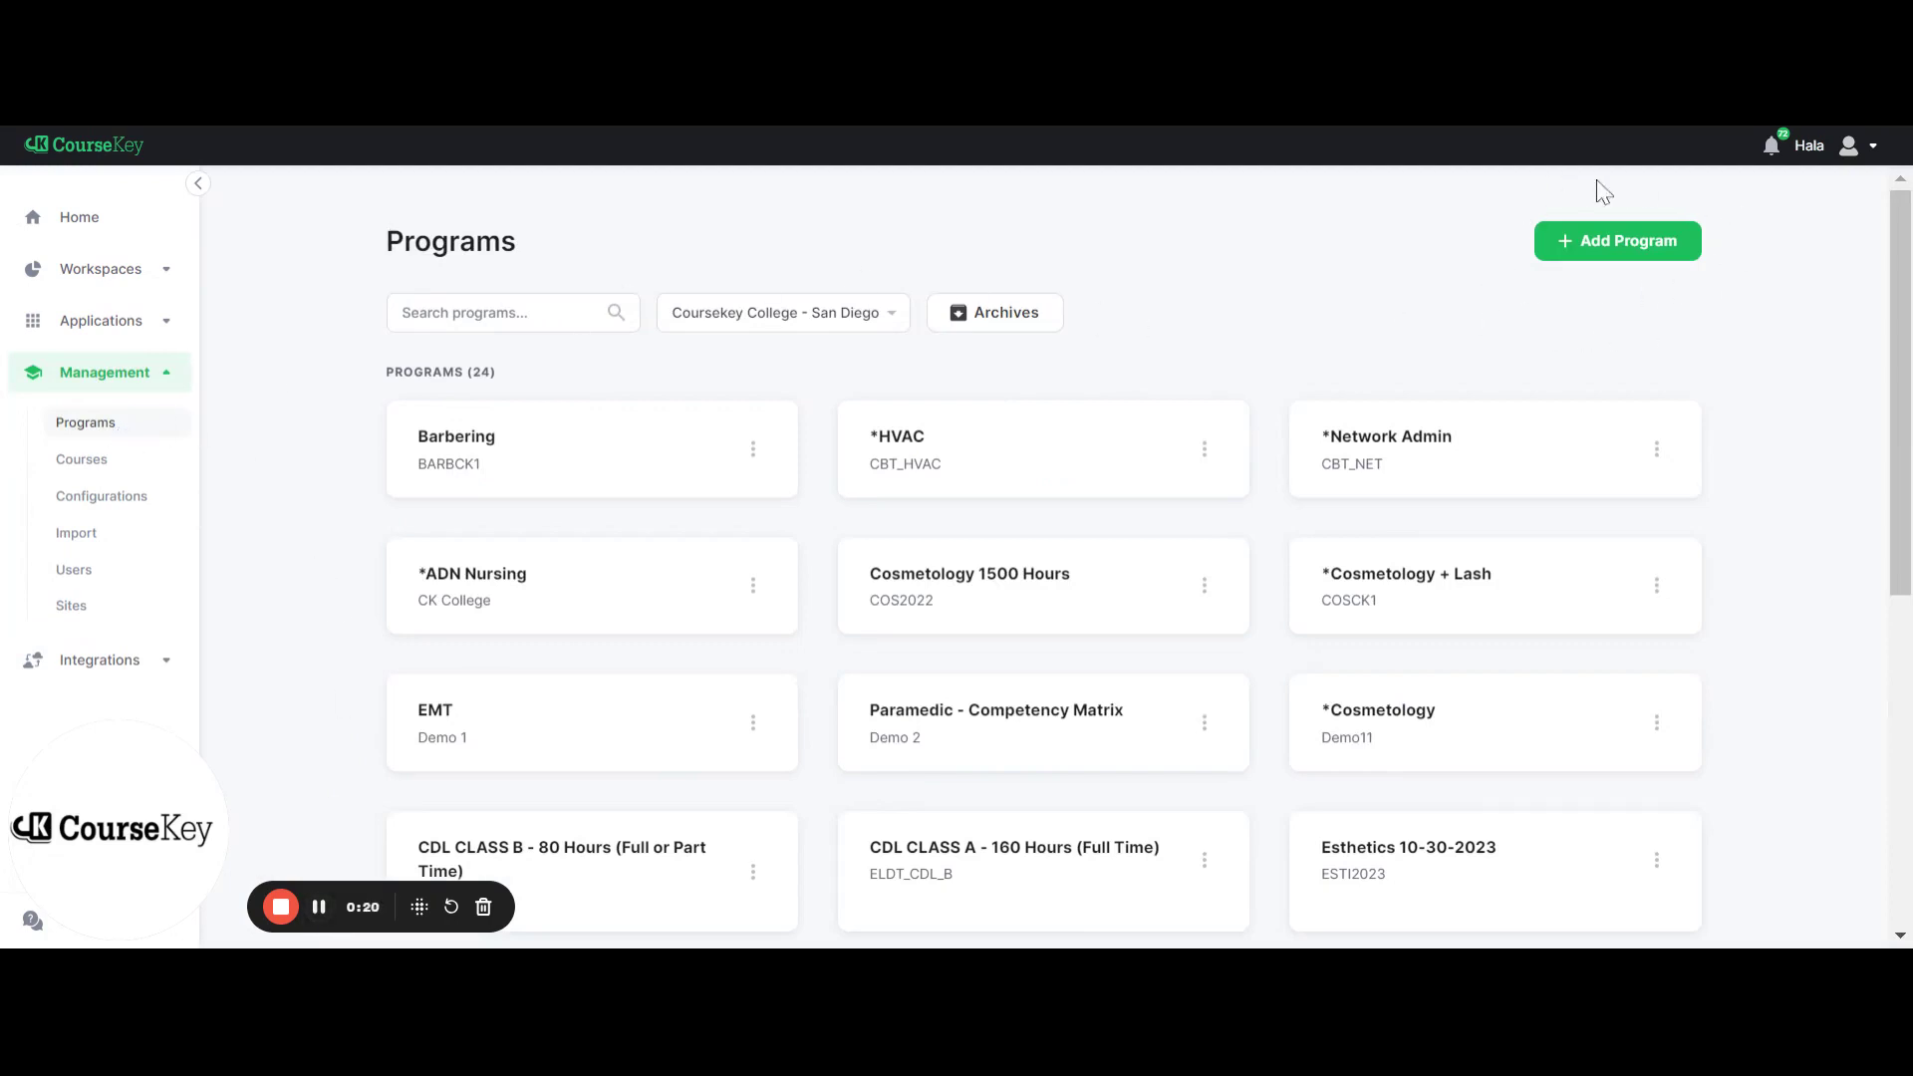
{"action": "left_click", "coordinate": [1612, 261]}
Enter 'Program Name' as the program name and 'Program1' as the program ID
{"action": "scroll", "coordinate": [1104, 573], "scroll_direction": "down", "scroll_amount": 1}
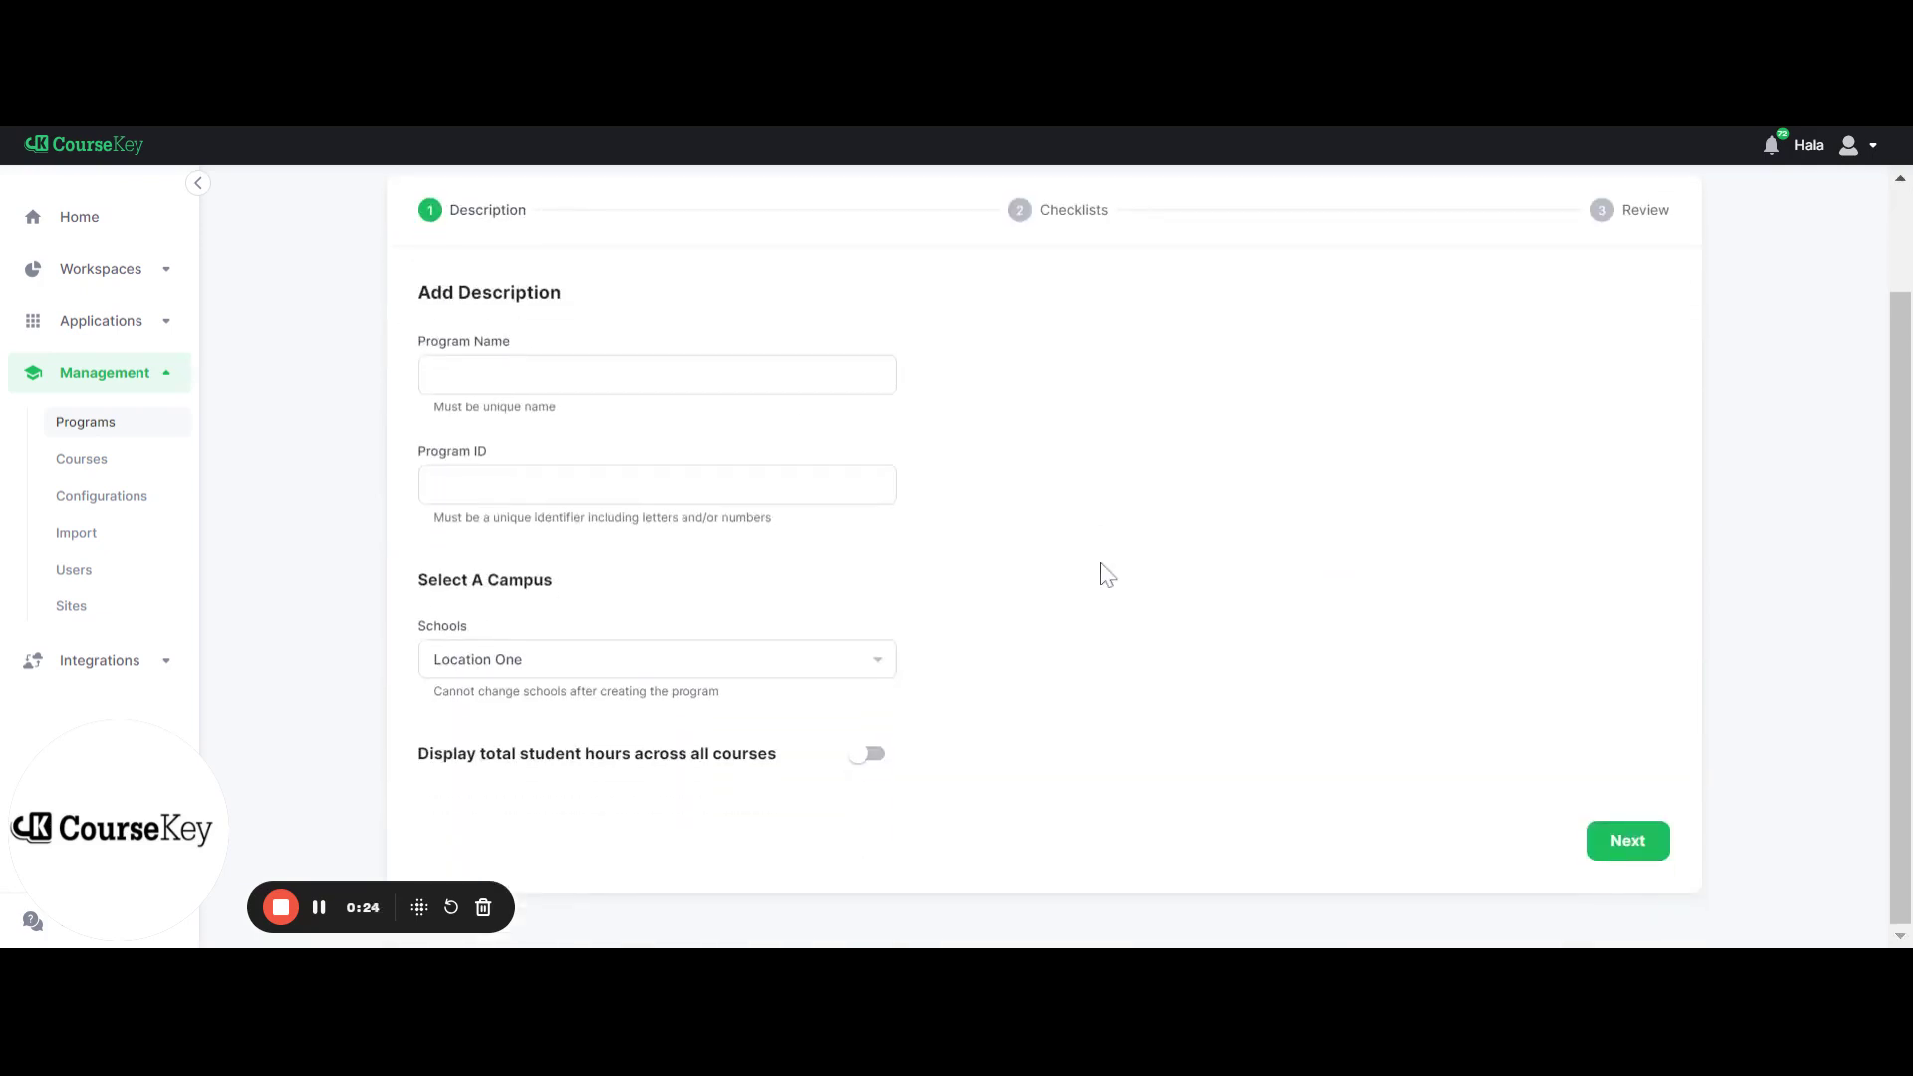
{"action": "left_click", "coordinate": [724, 379]}
{"action": "type", "text": "Program Name"}
{"action": "left_click", "coordinate": [657, 484]}
{"action": "type", "text": "Pr"}
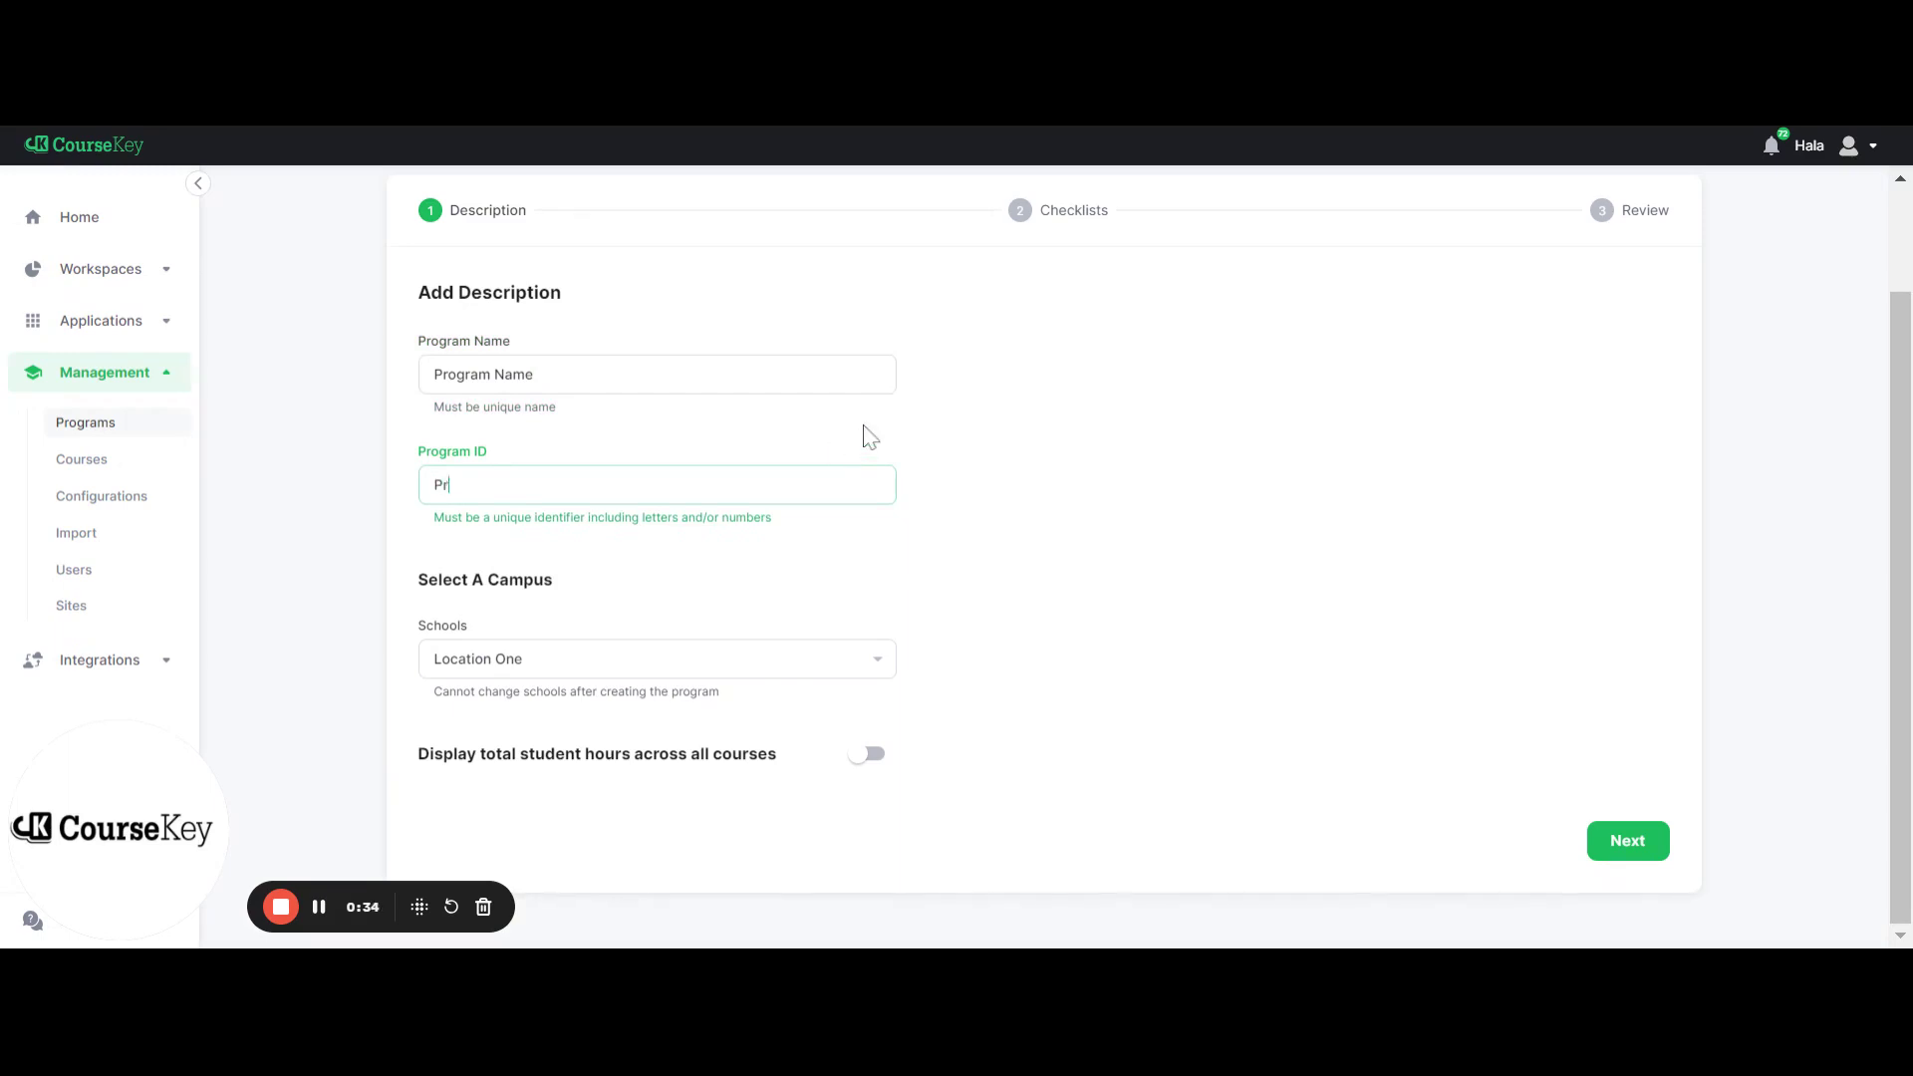
{"action": "type", "text": "ogram1"}
Advance the Create Program wizard to the Checklists step and open a blank Create Checklist dialog
{"action": "left_click", "coordinate": [1628, 854]}
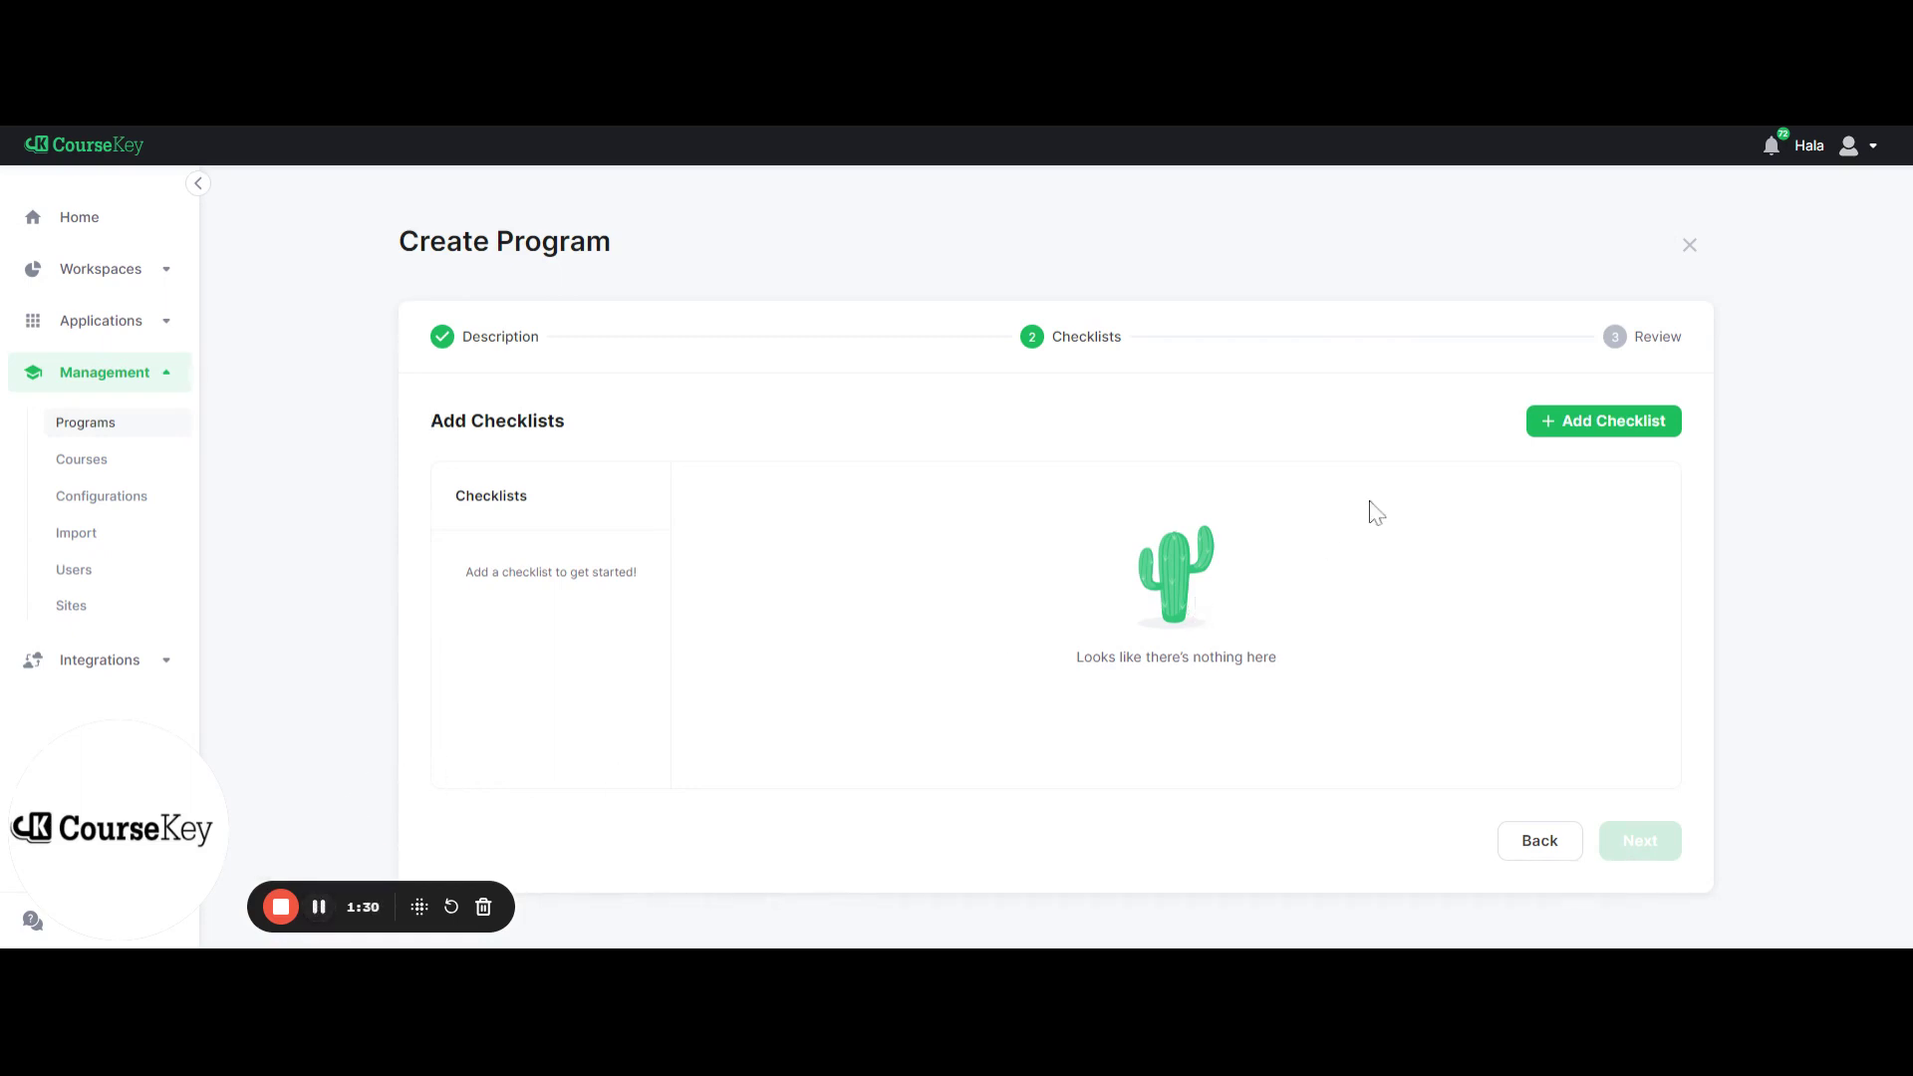
{"action": "left_click", "coordinate": [1596, 429]}
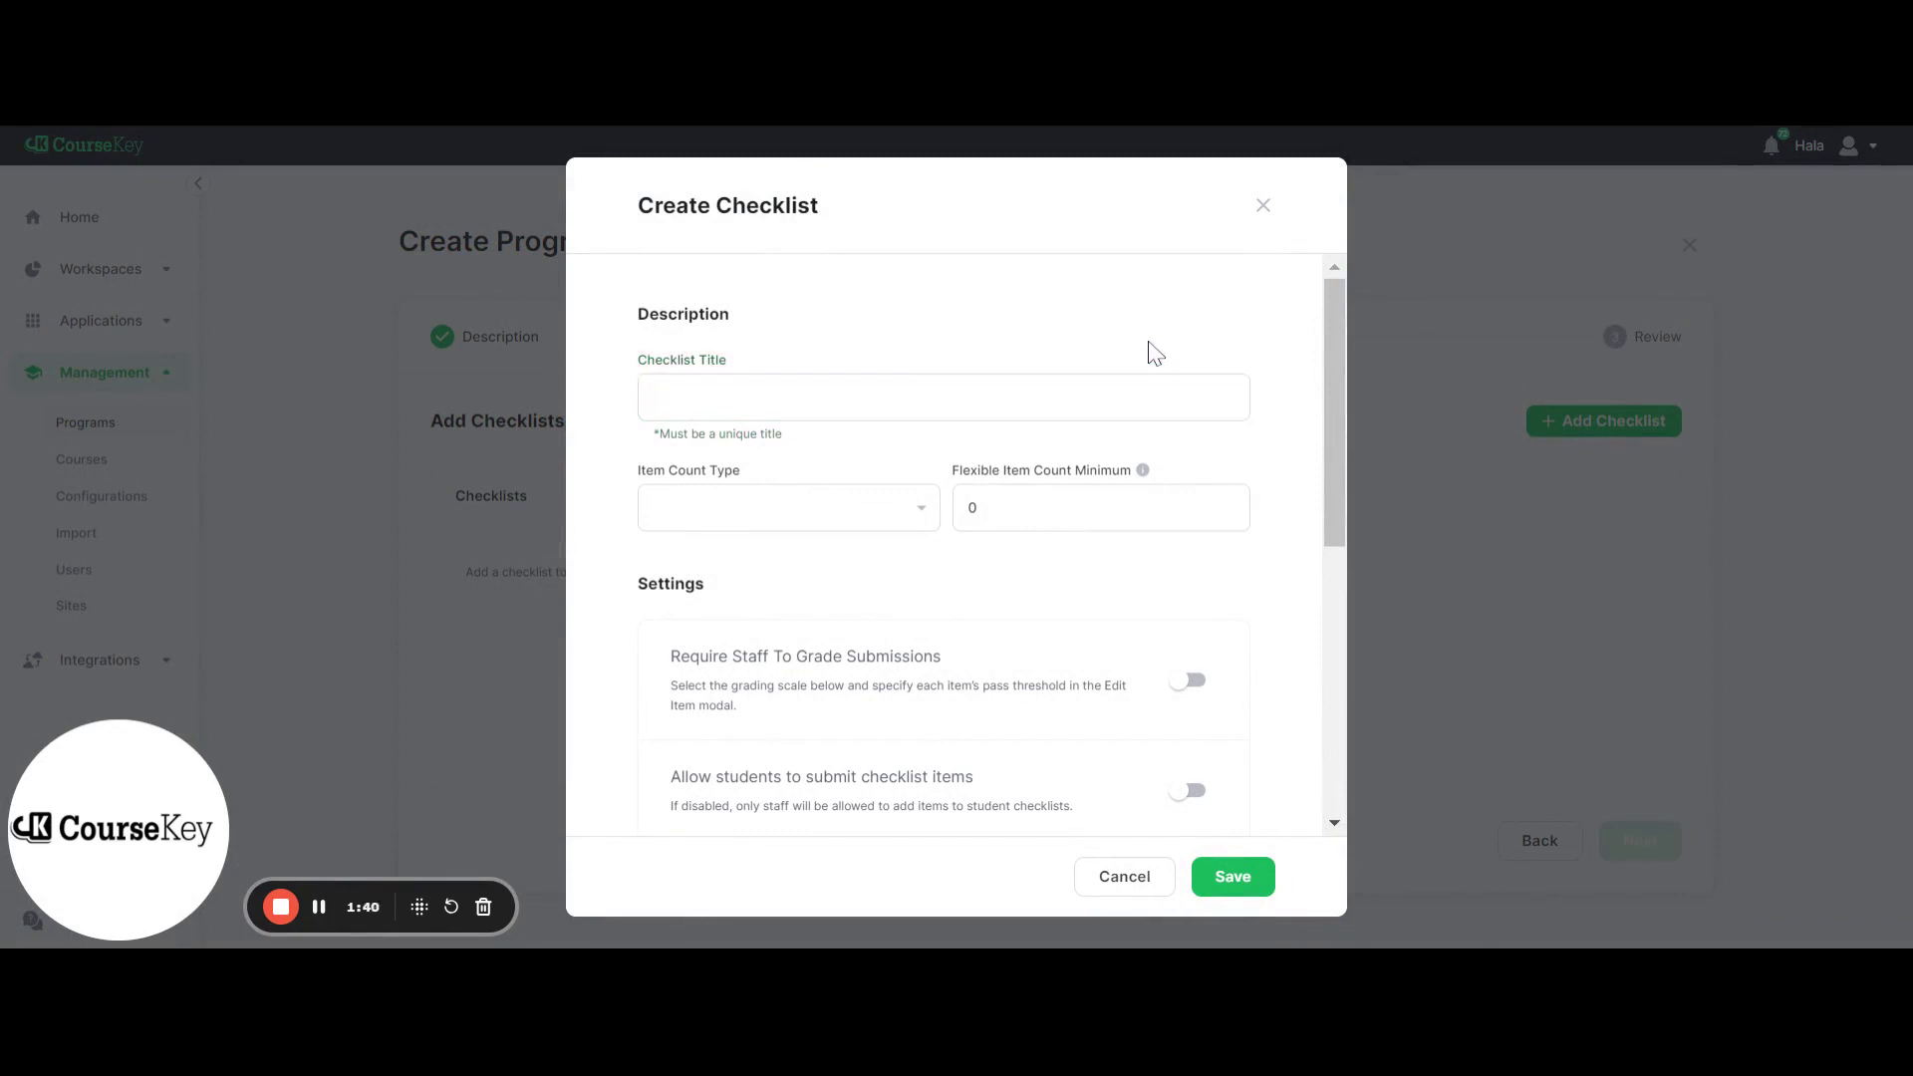
Title the checklist 'Checklist 1' and set its Item Count Type to Amount (x)
{"action": "type", "text": "Checklist 1"}
{"action": "left_click", "coordinate": [847, 538]}
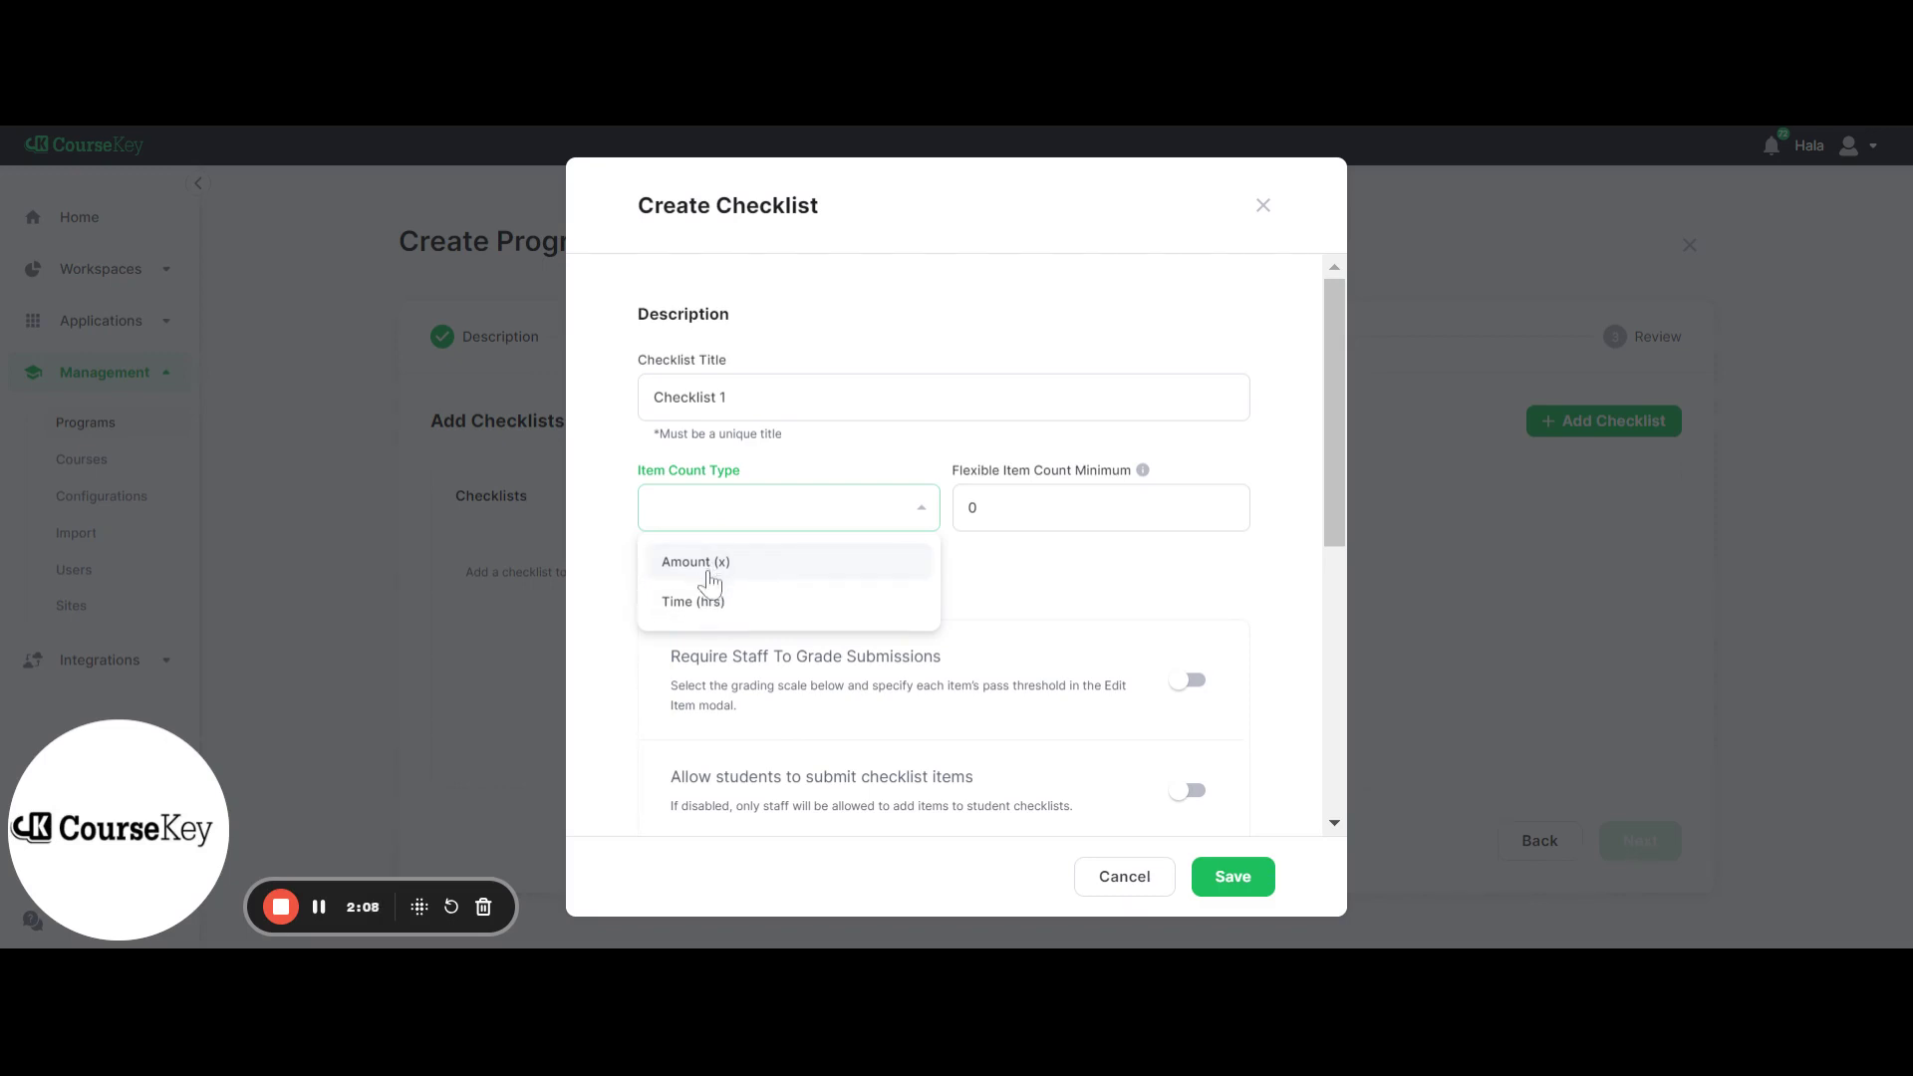
{"action": "left_click", "coordinate": [708, 566]}
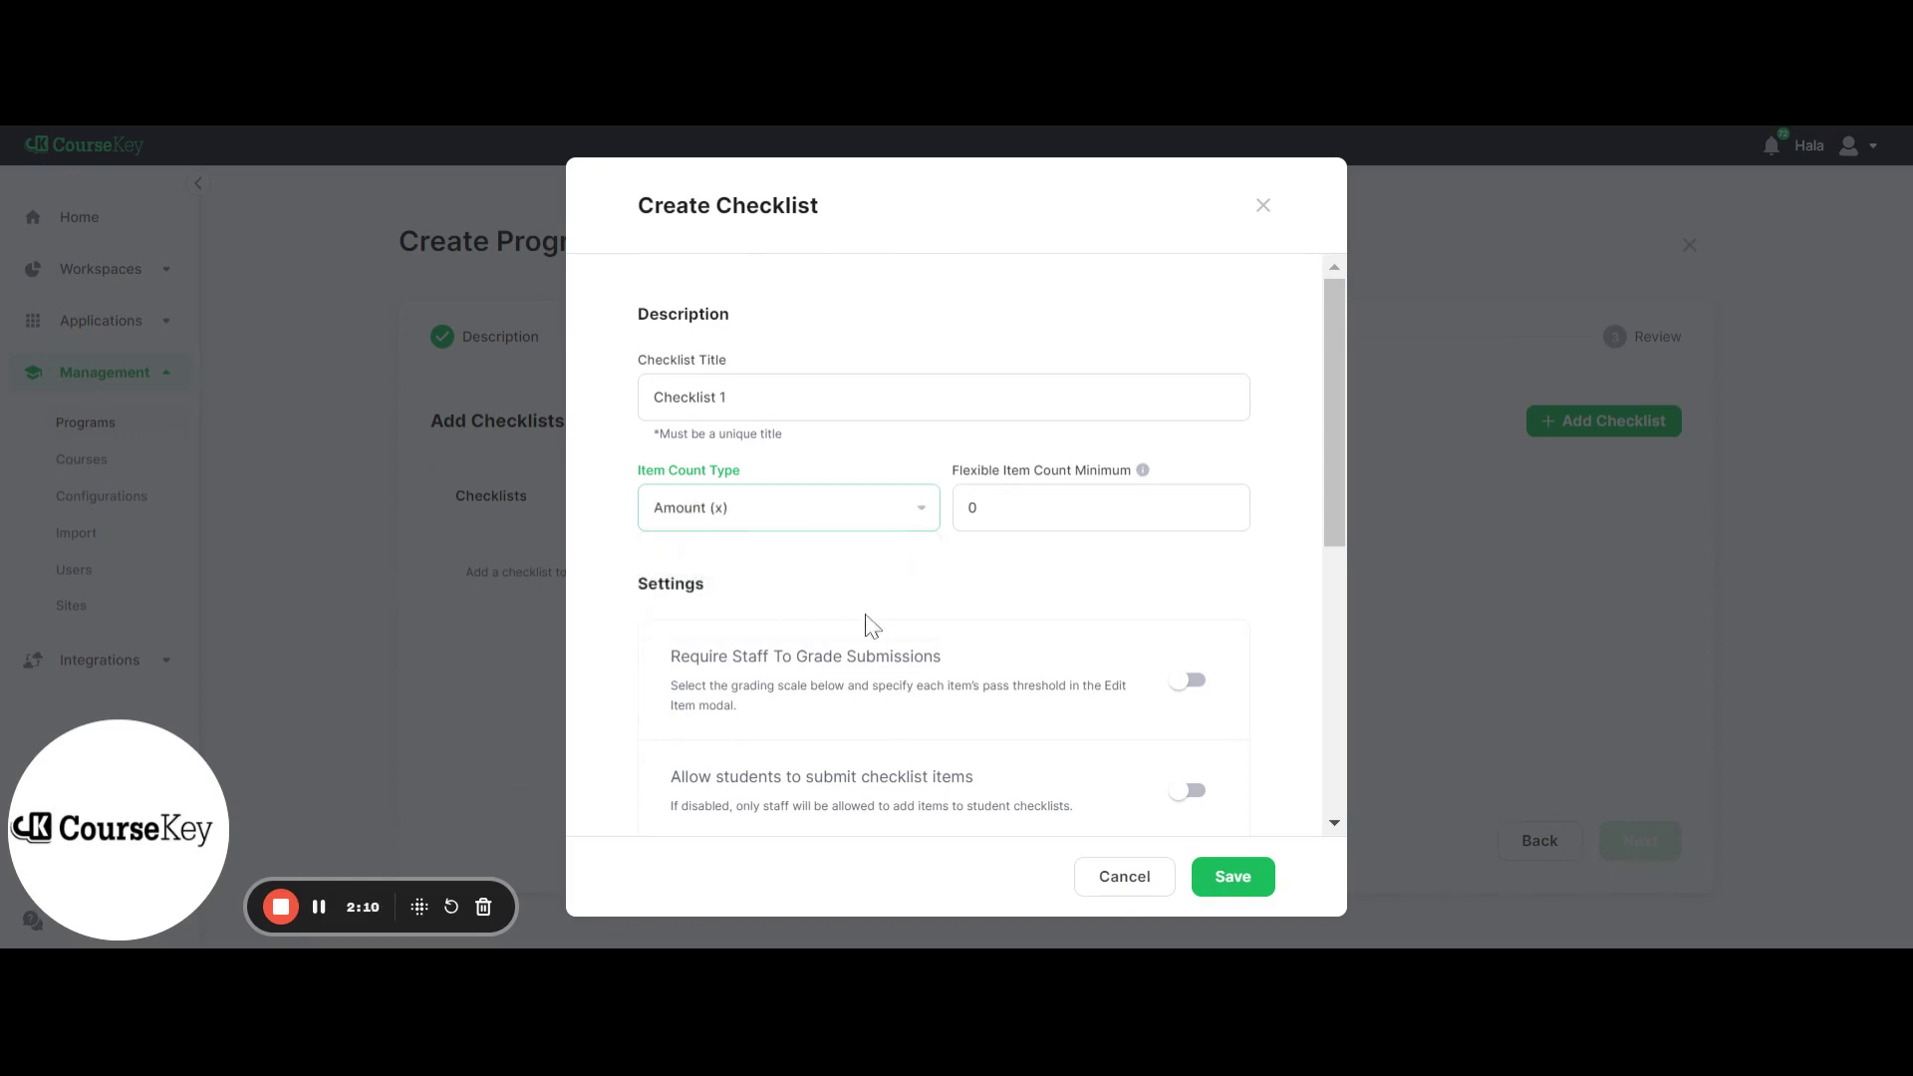
{"action": "scroll", "coordinate": [907, 597], "scroll_direction": "down", "scroll_amount": 3}
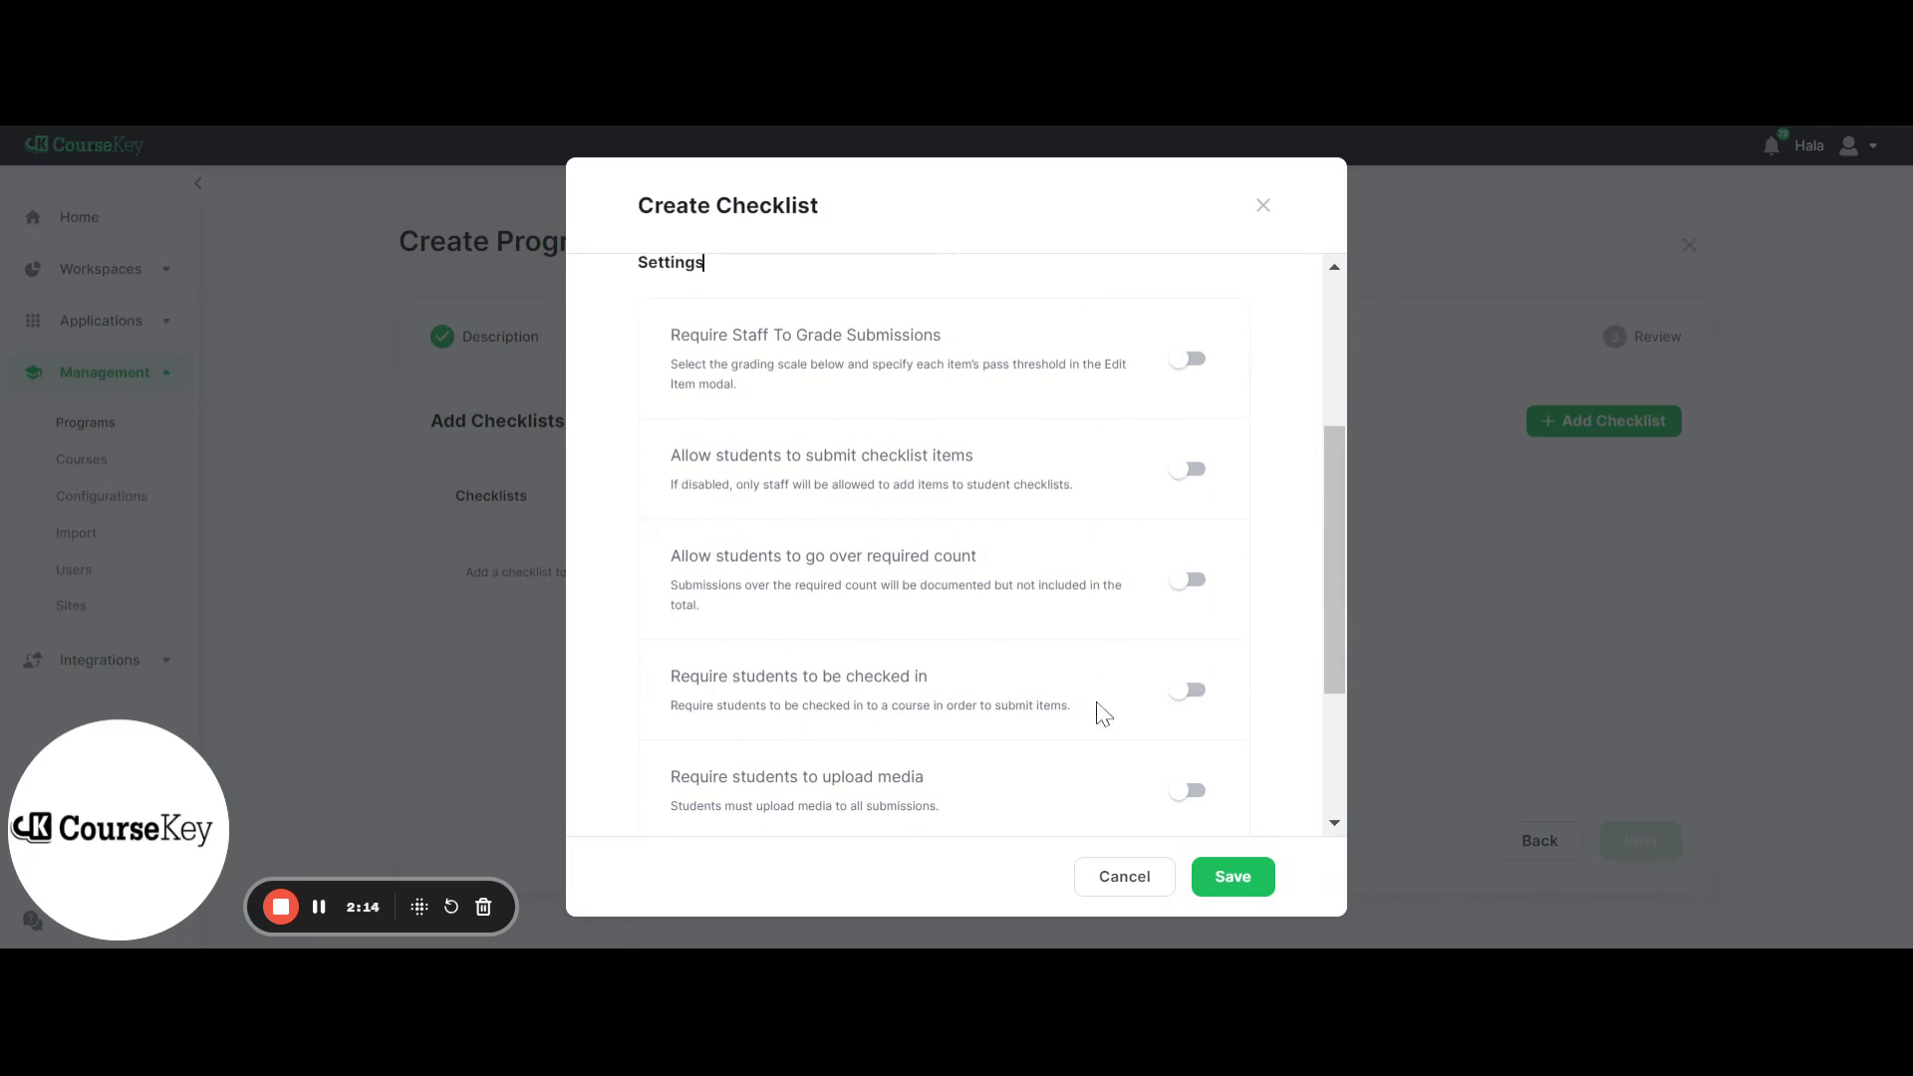
{"action": "left_click", "coordinate": [686, 374]}
{"action": "left_click", "coordinate": [1177, 367]}
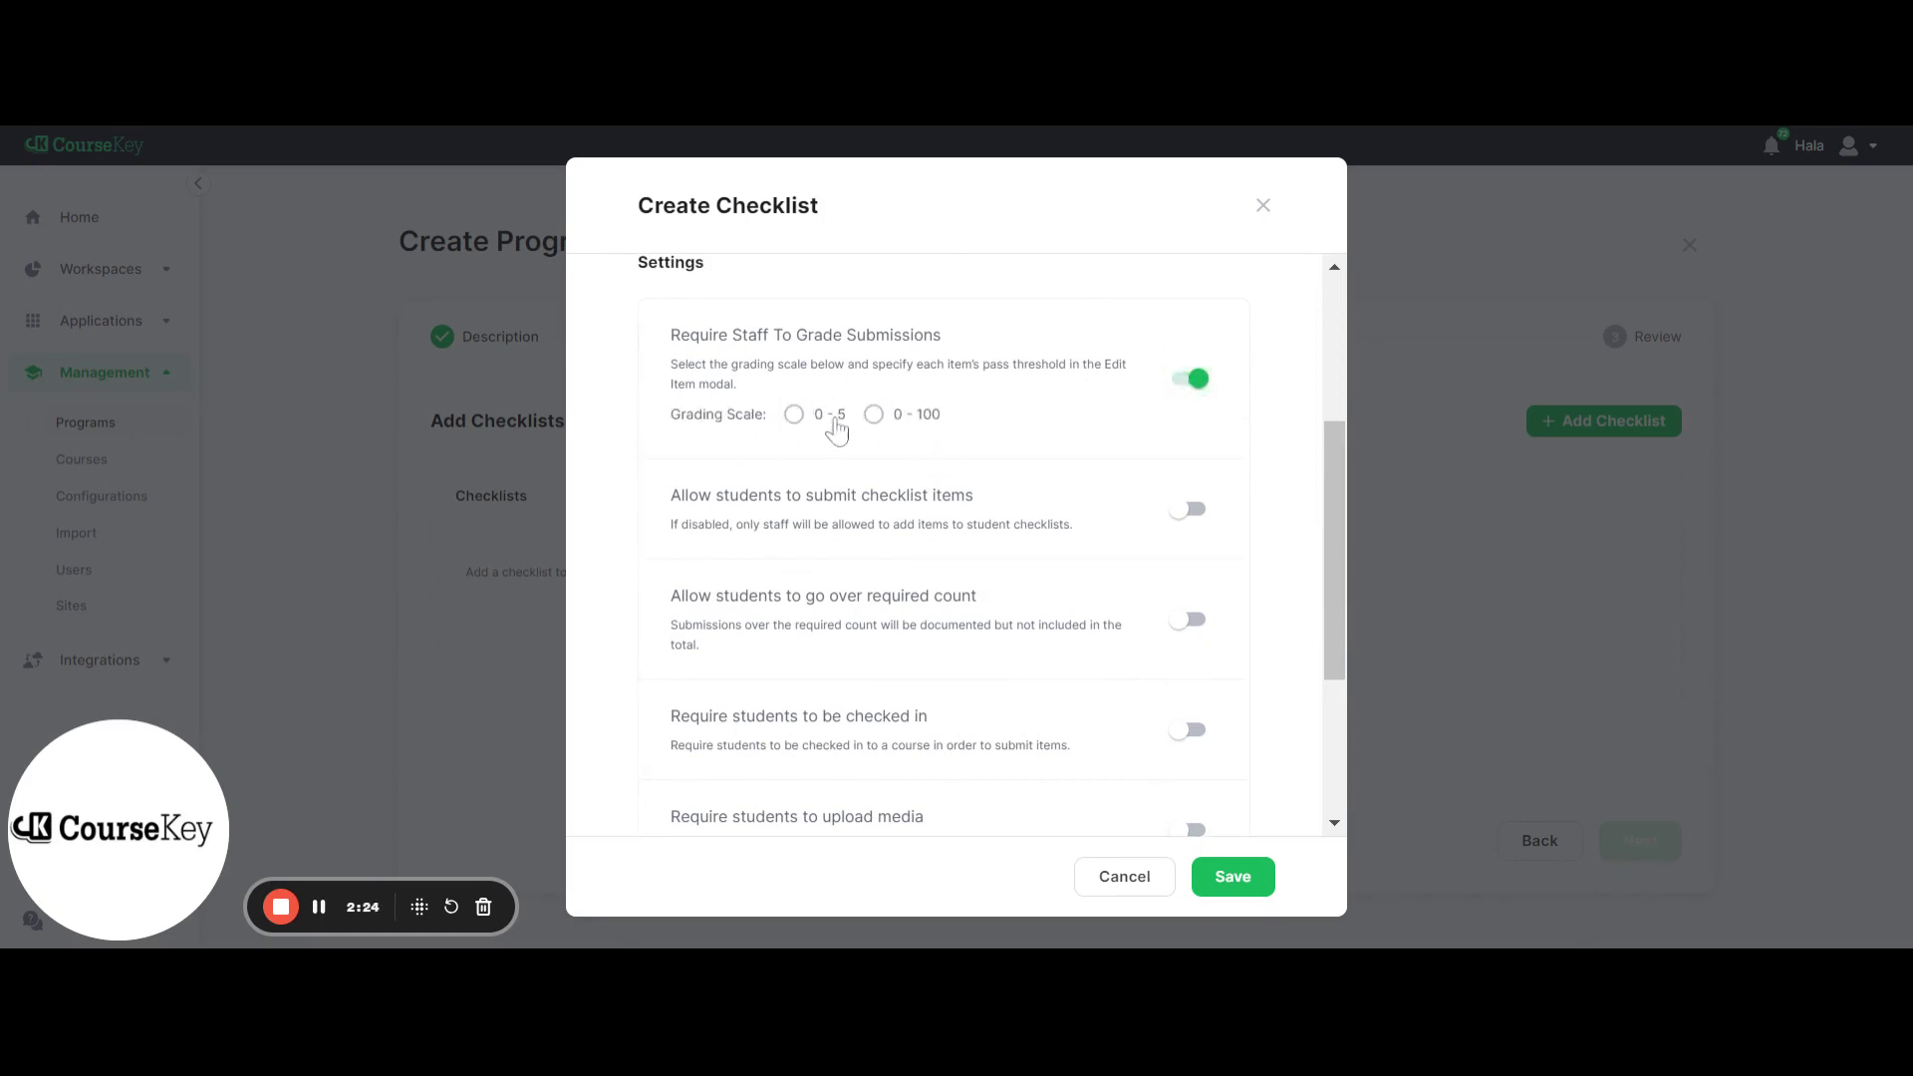
{"action": "left_click", "coordinate": [1184, 384]}
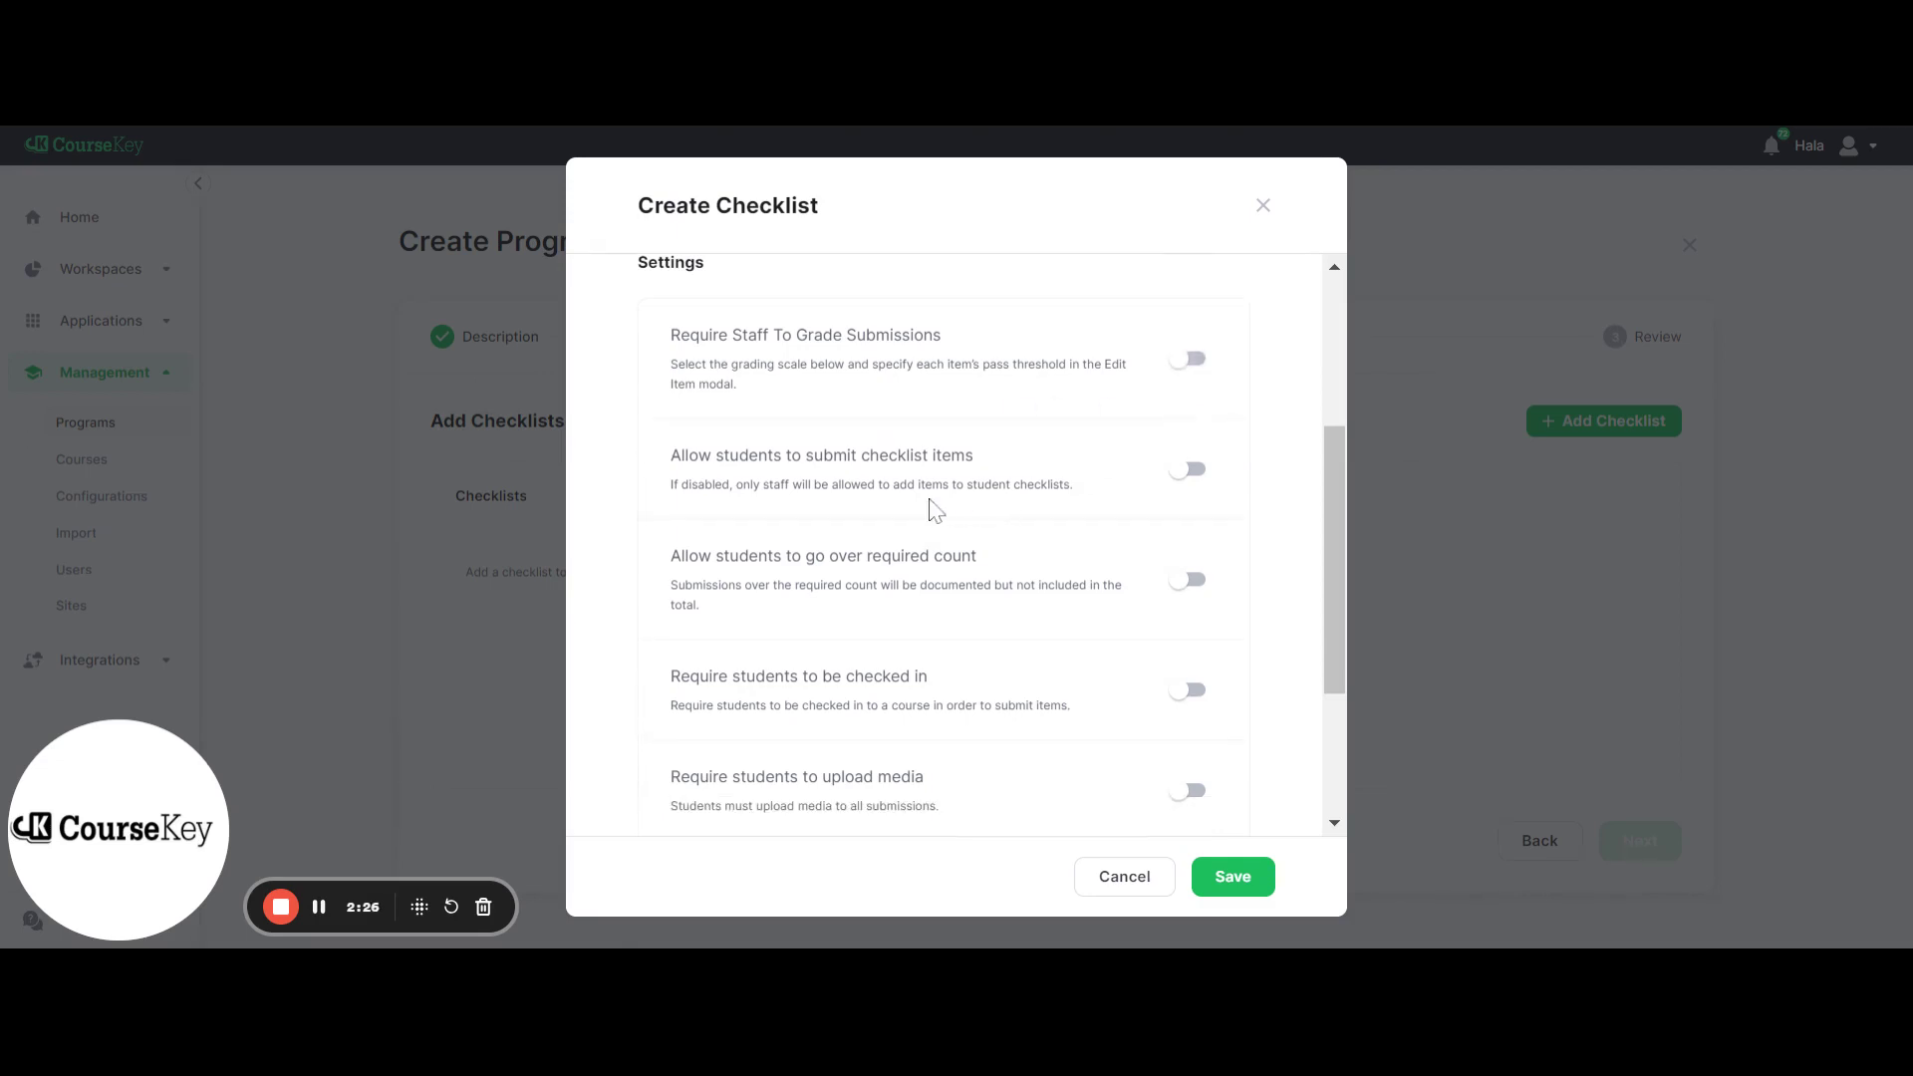
{"action": "scroll", "coordinate": [835, 485], "scroll_direction": "down", "scroll_amount": 1}
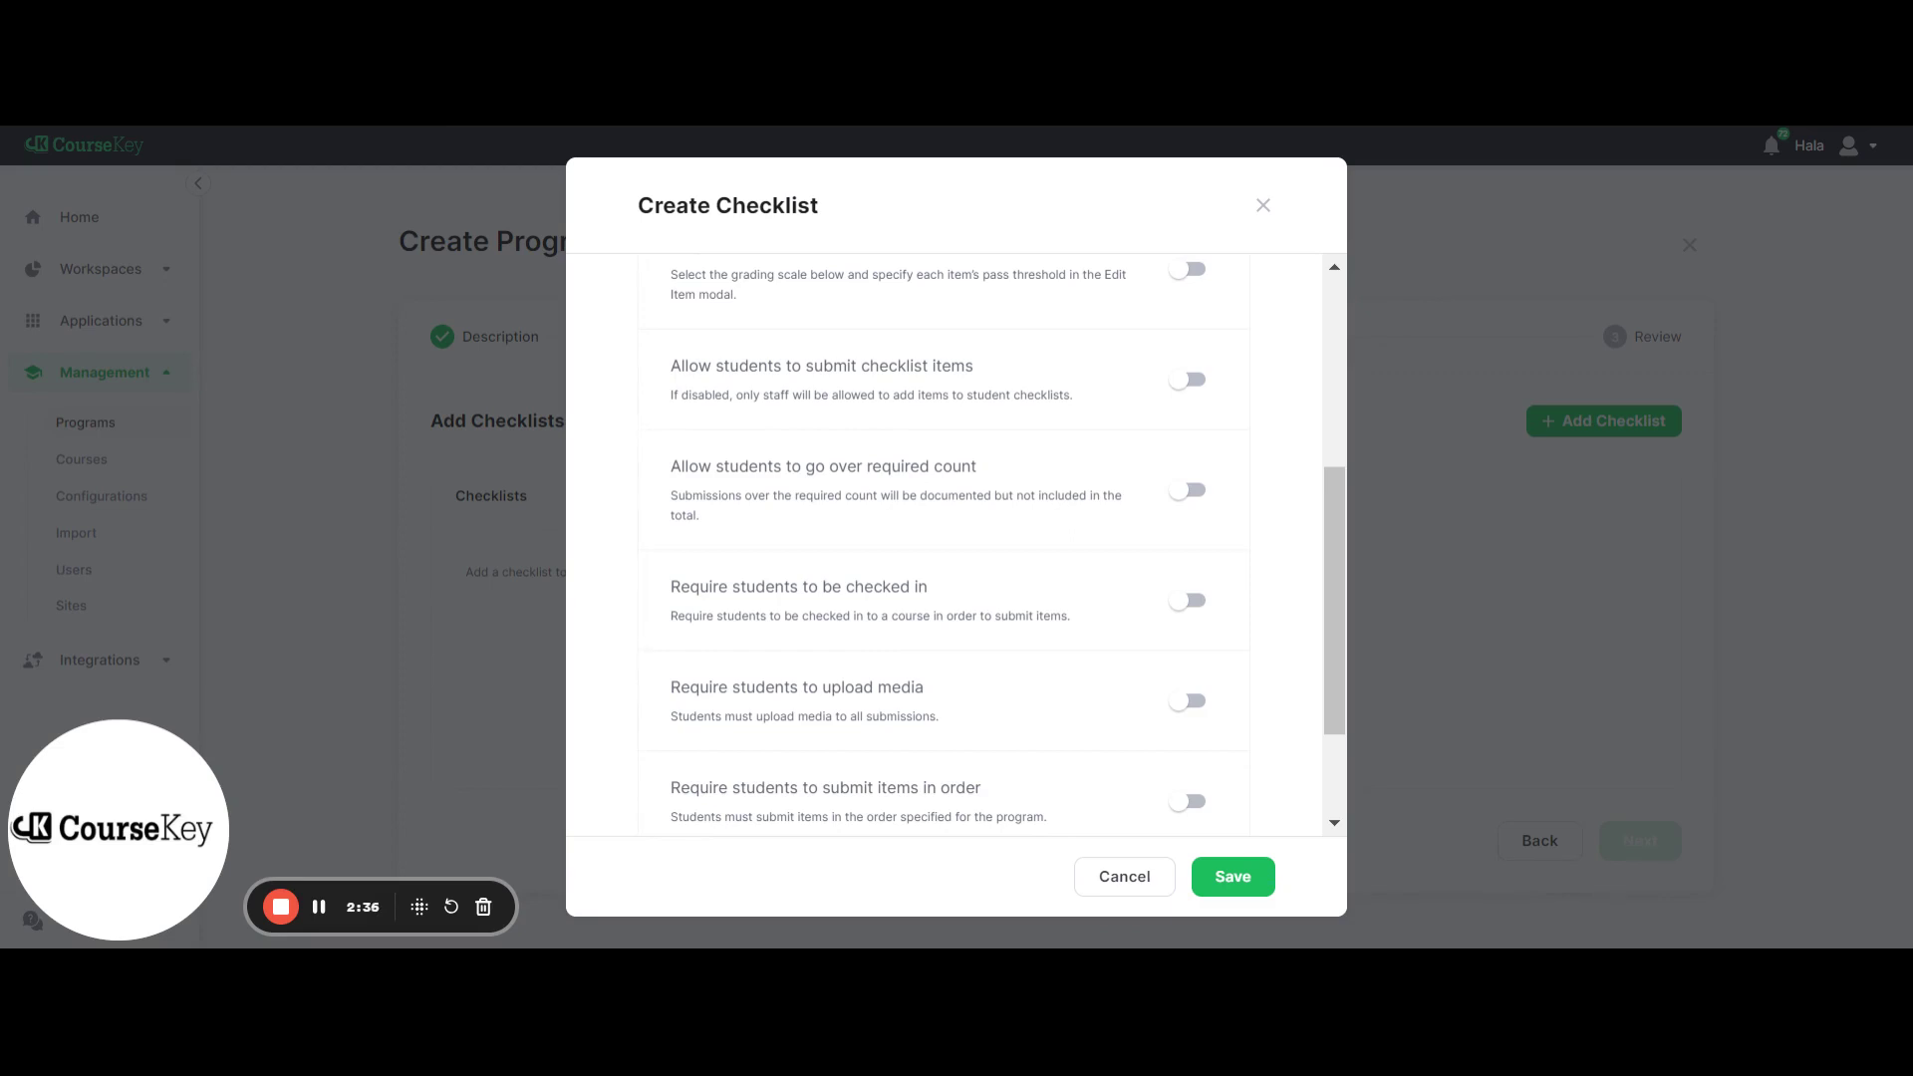
{"action": "scroll", "coordinate": [912, 505], "scroll_direction": "down", "scroll_amount": 2}
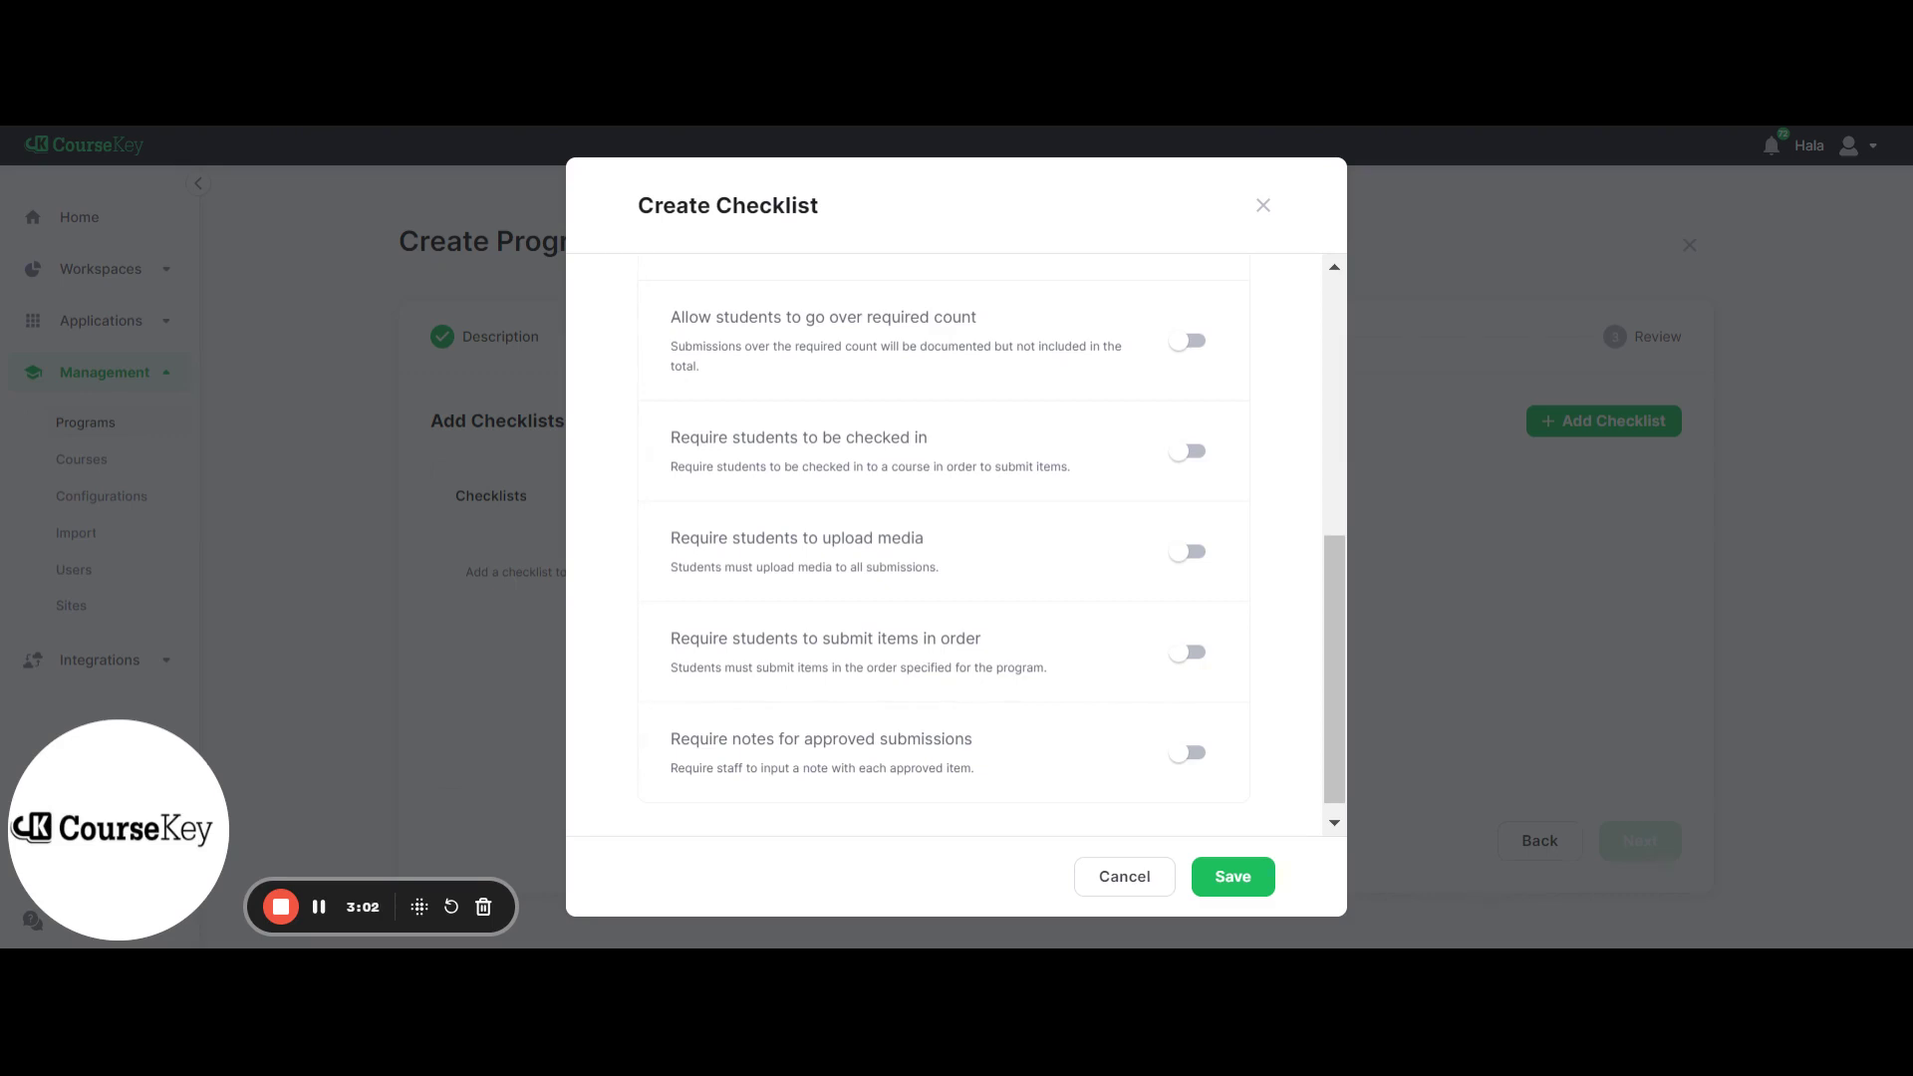
{"action": "scroll", "coordinate": [1007, 554], "scroll_direction": "down", "scroll_amount": 1}
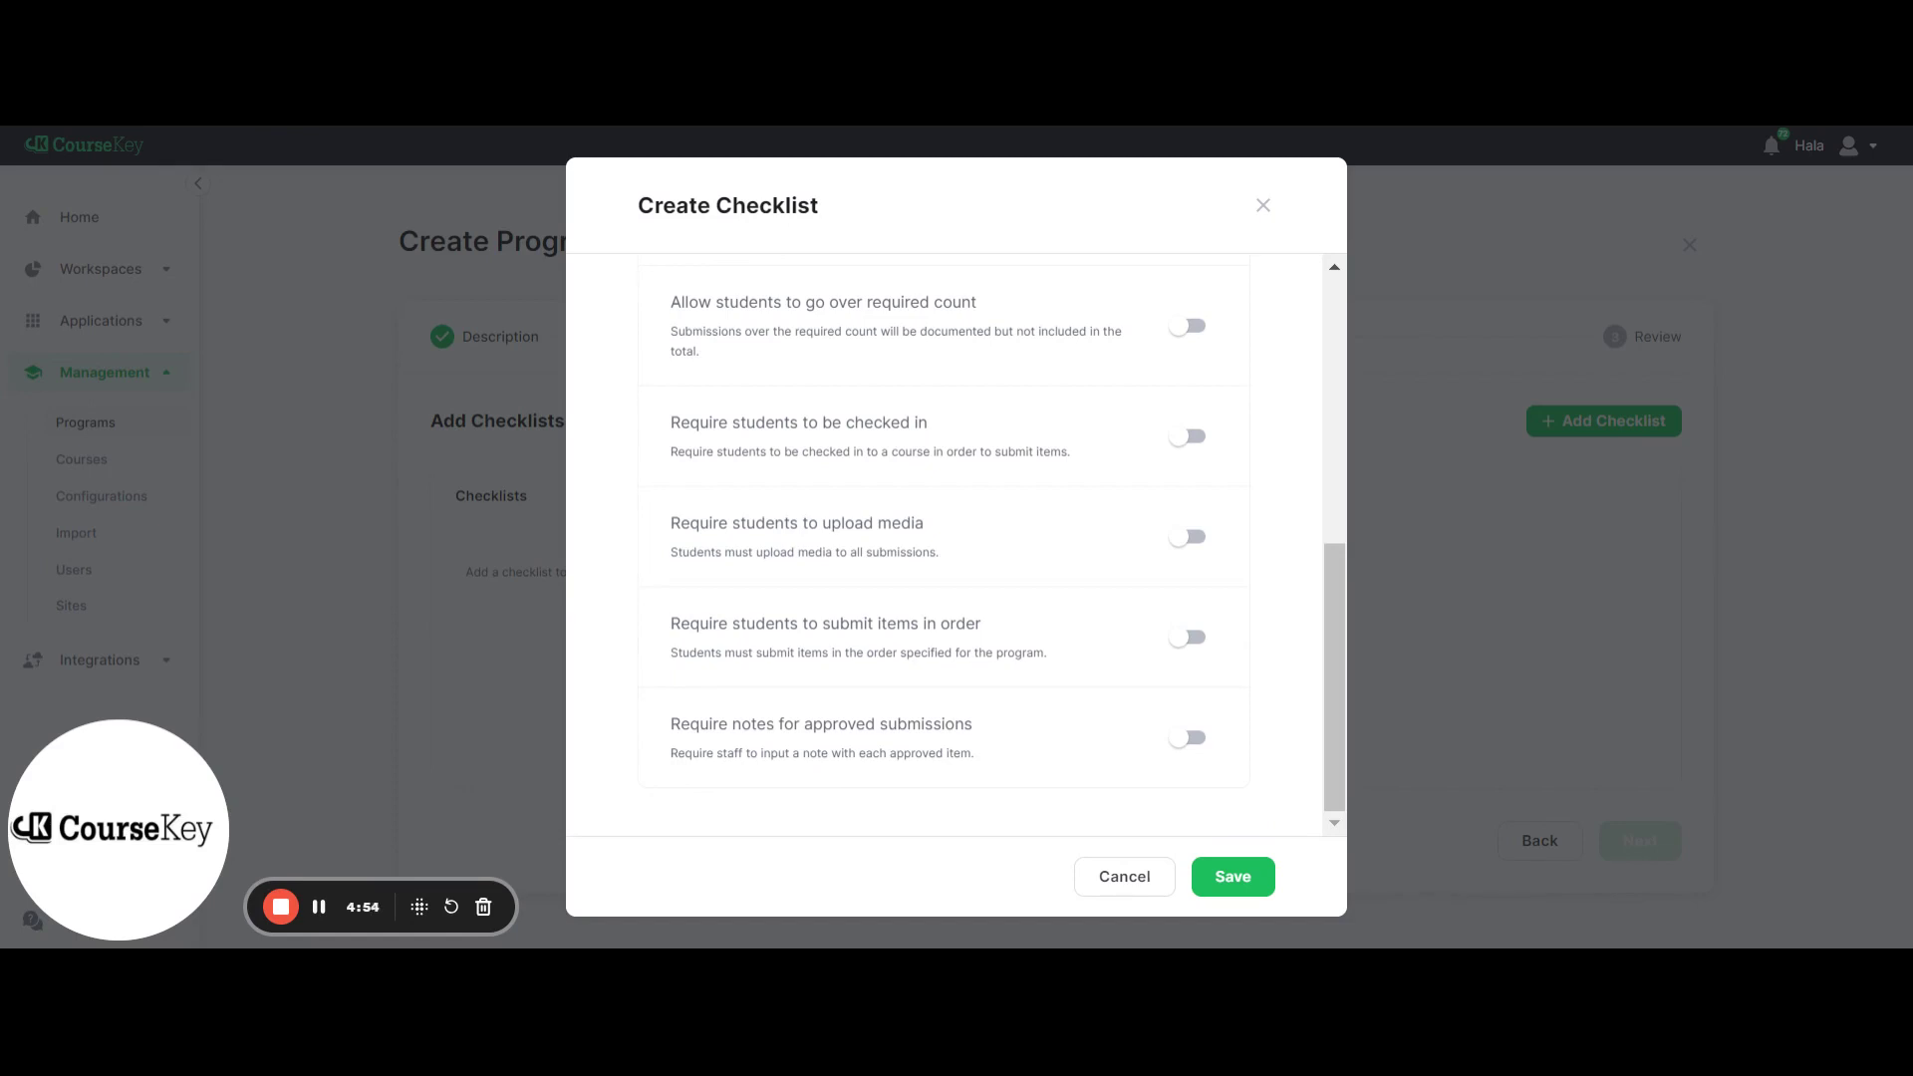
Save Checklist 1 and add a Haircuts item with a count of 25
{"action": "left_click", "coordinate": [1234, 877]}
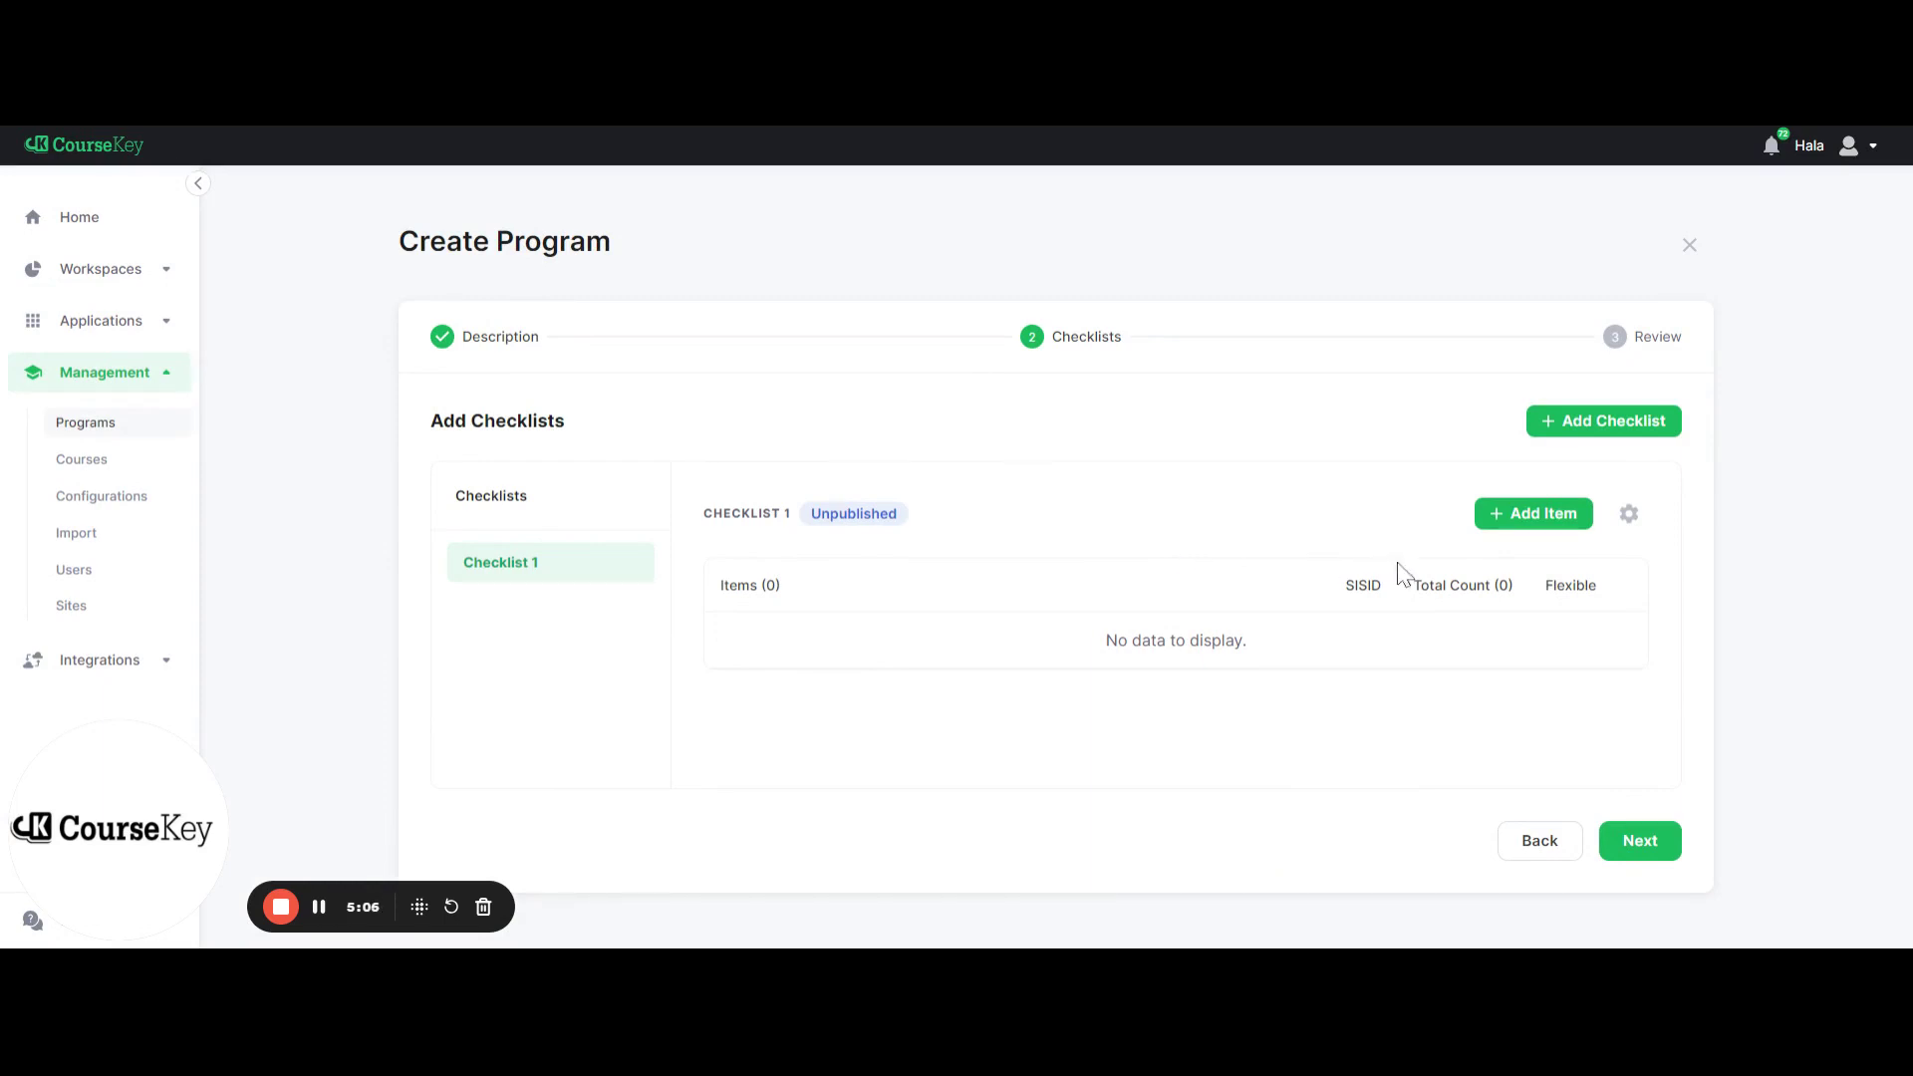
{"action": "left_click", "coordinate": [1539, 538]}
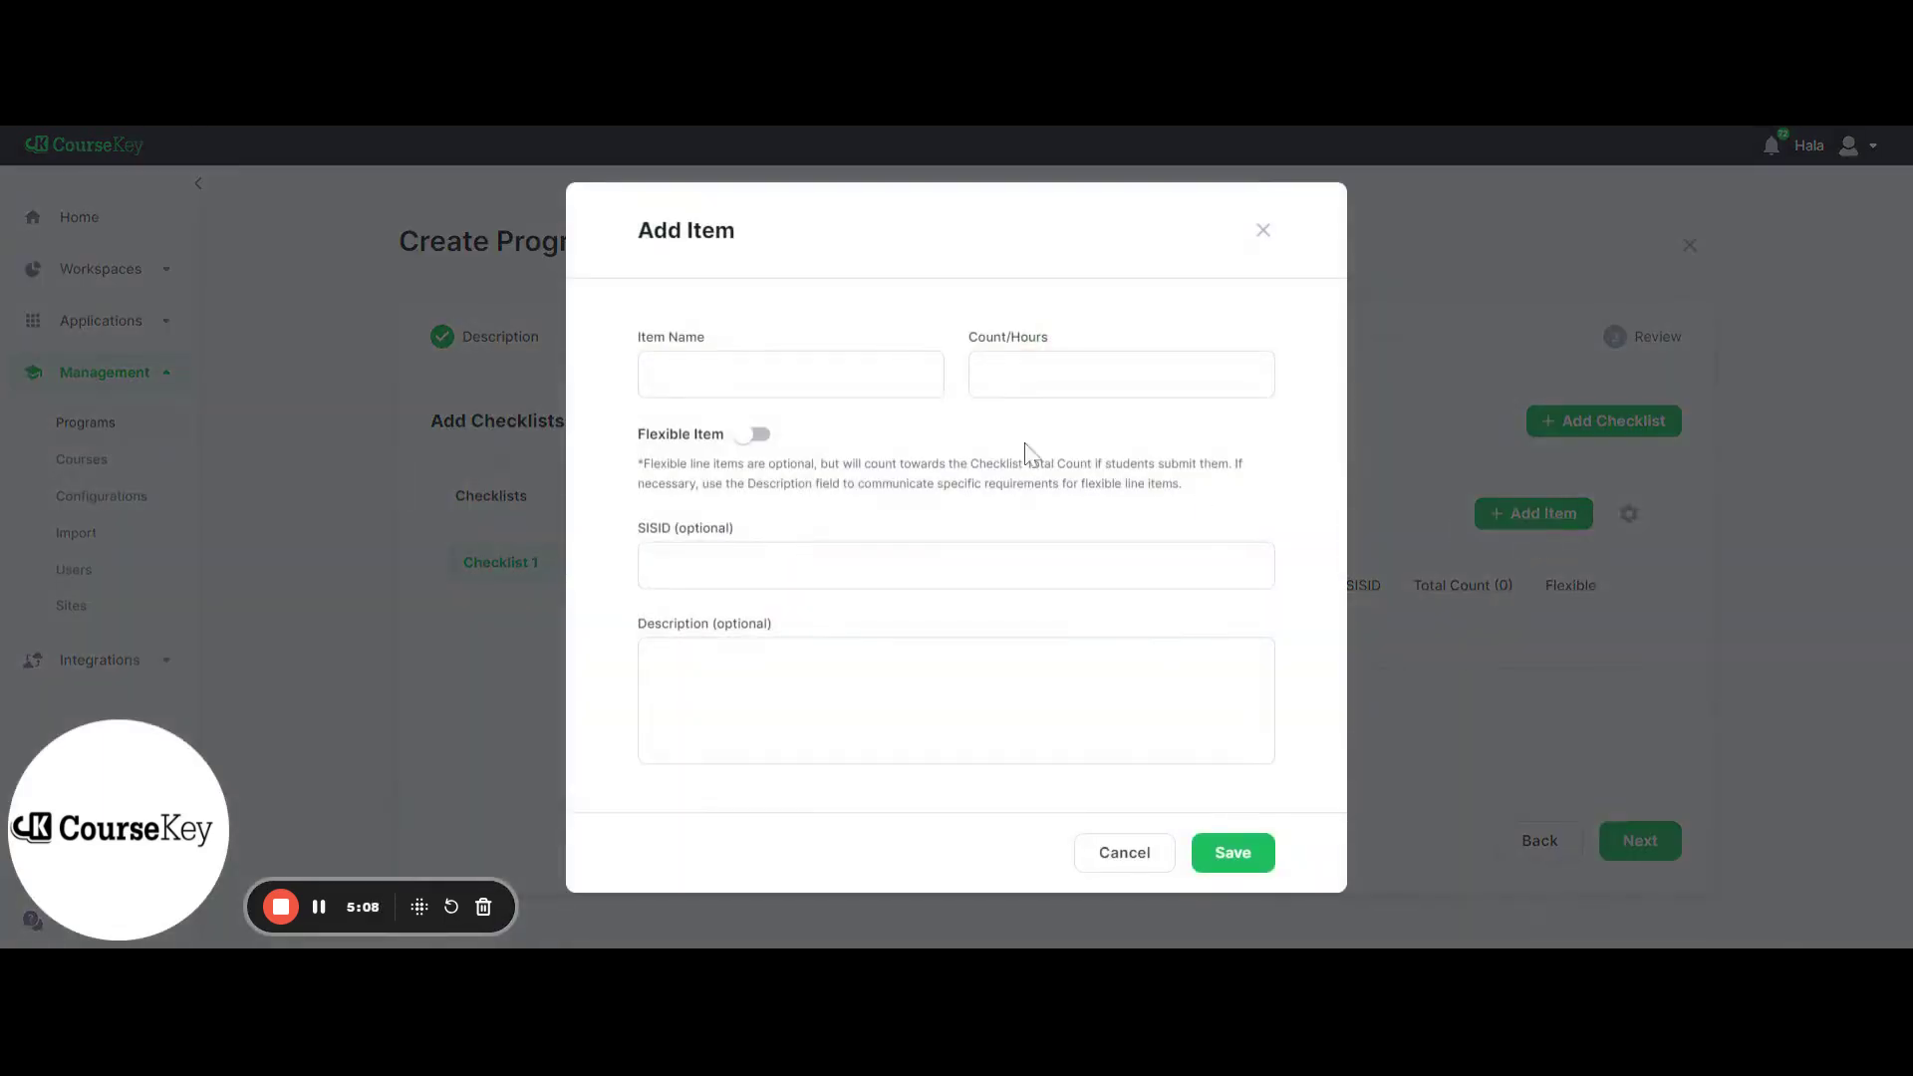
{"action": "type", "text": "Haircuts"}
{"action": "left_click", "coordinate": [1121, 373]}
{"action": "type", "text": "25"}
{"action": "left_click", "coordinate": [852, 565]}
{"action": "left_click", "coordinate": [788, 565]}
{"action": "left_click", "coordinate": [646, 570]}
{"action": "key", "text": "Tab"}
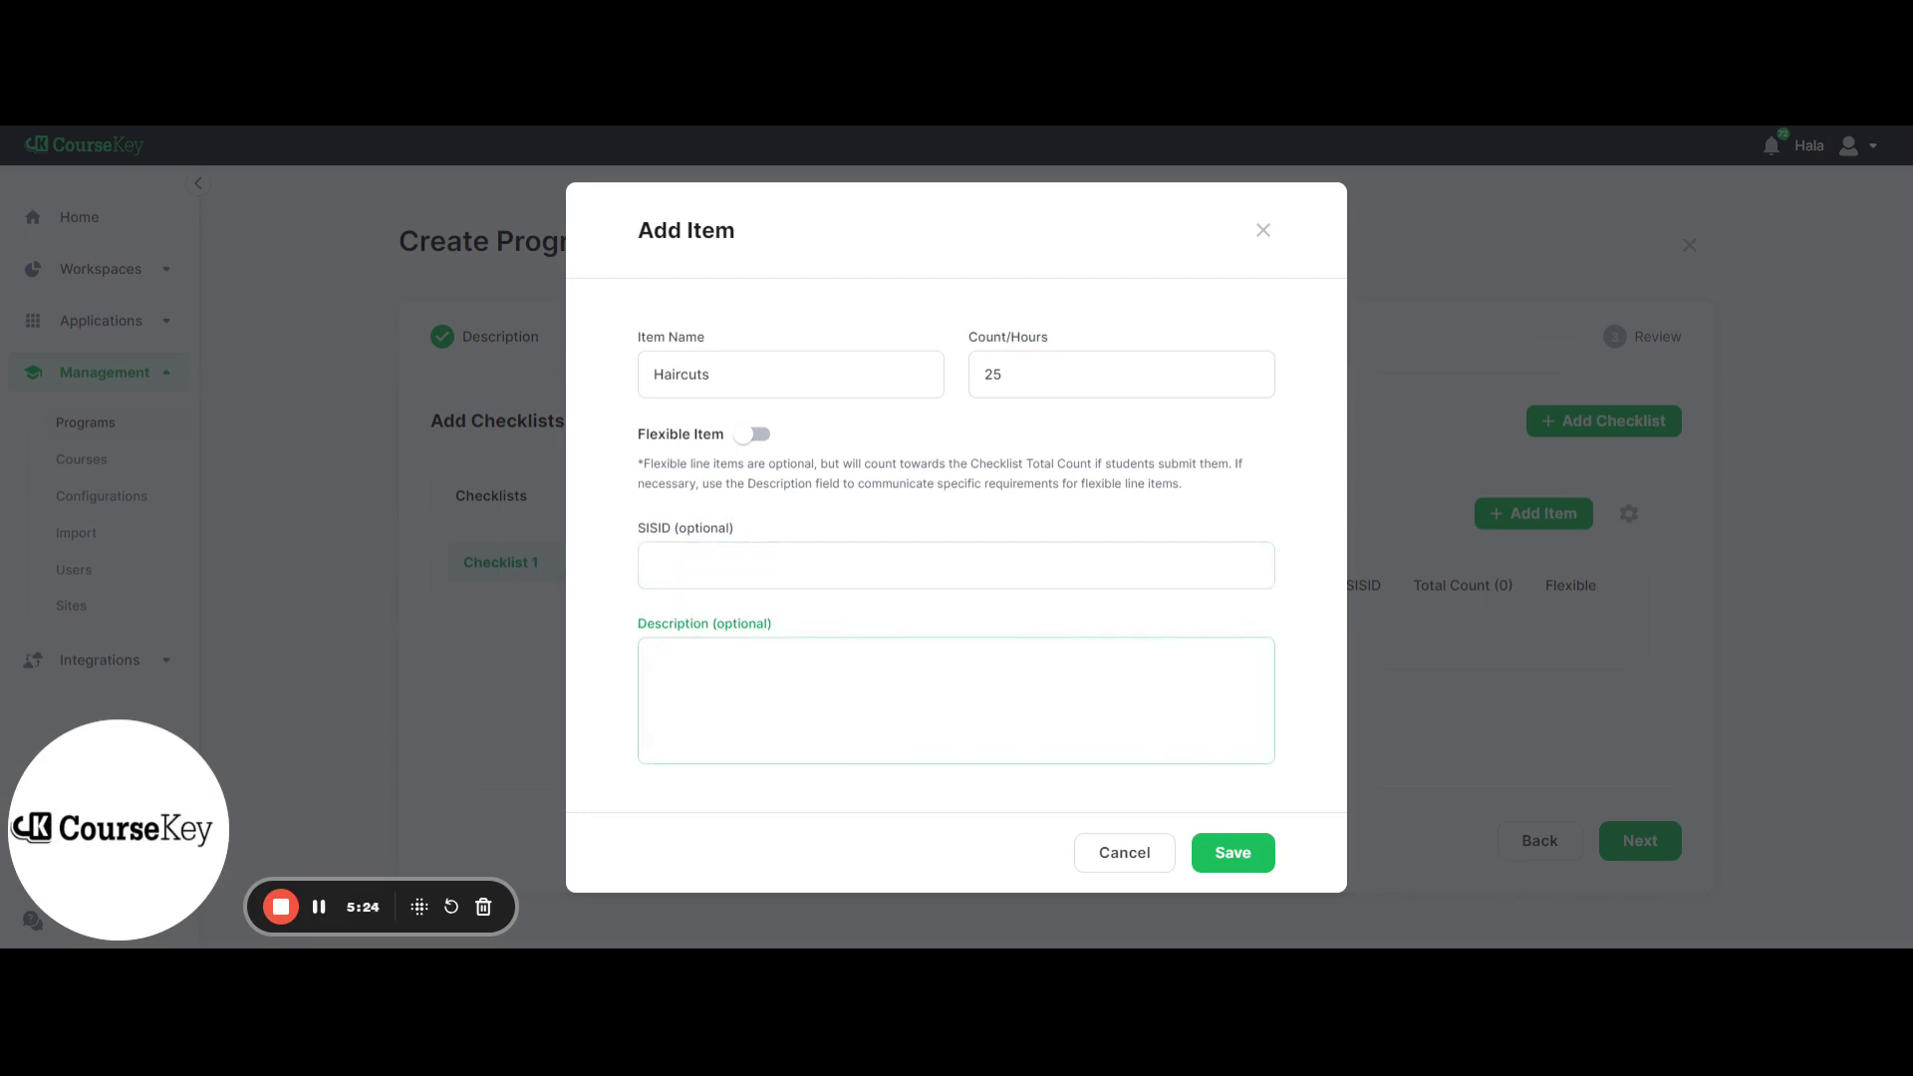
{"action": "left_click", "coordinate": [1233, 852]}
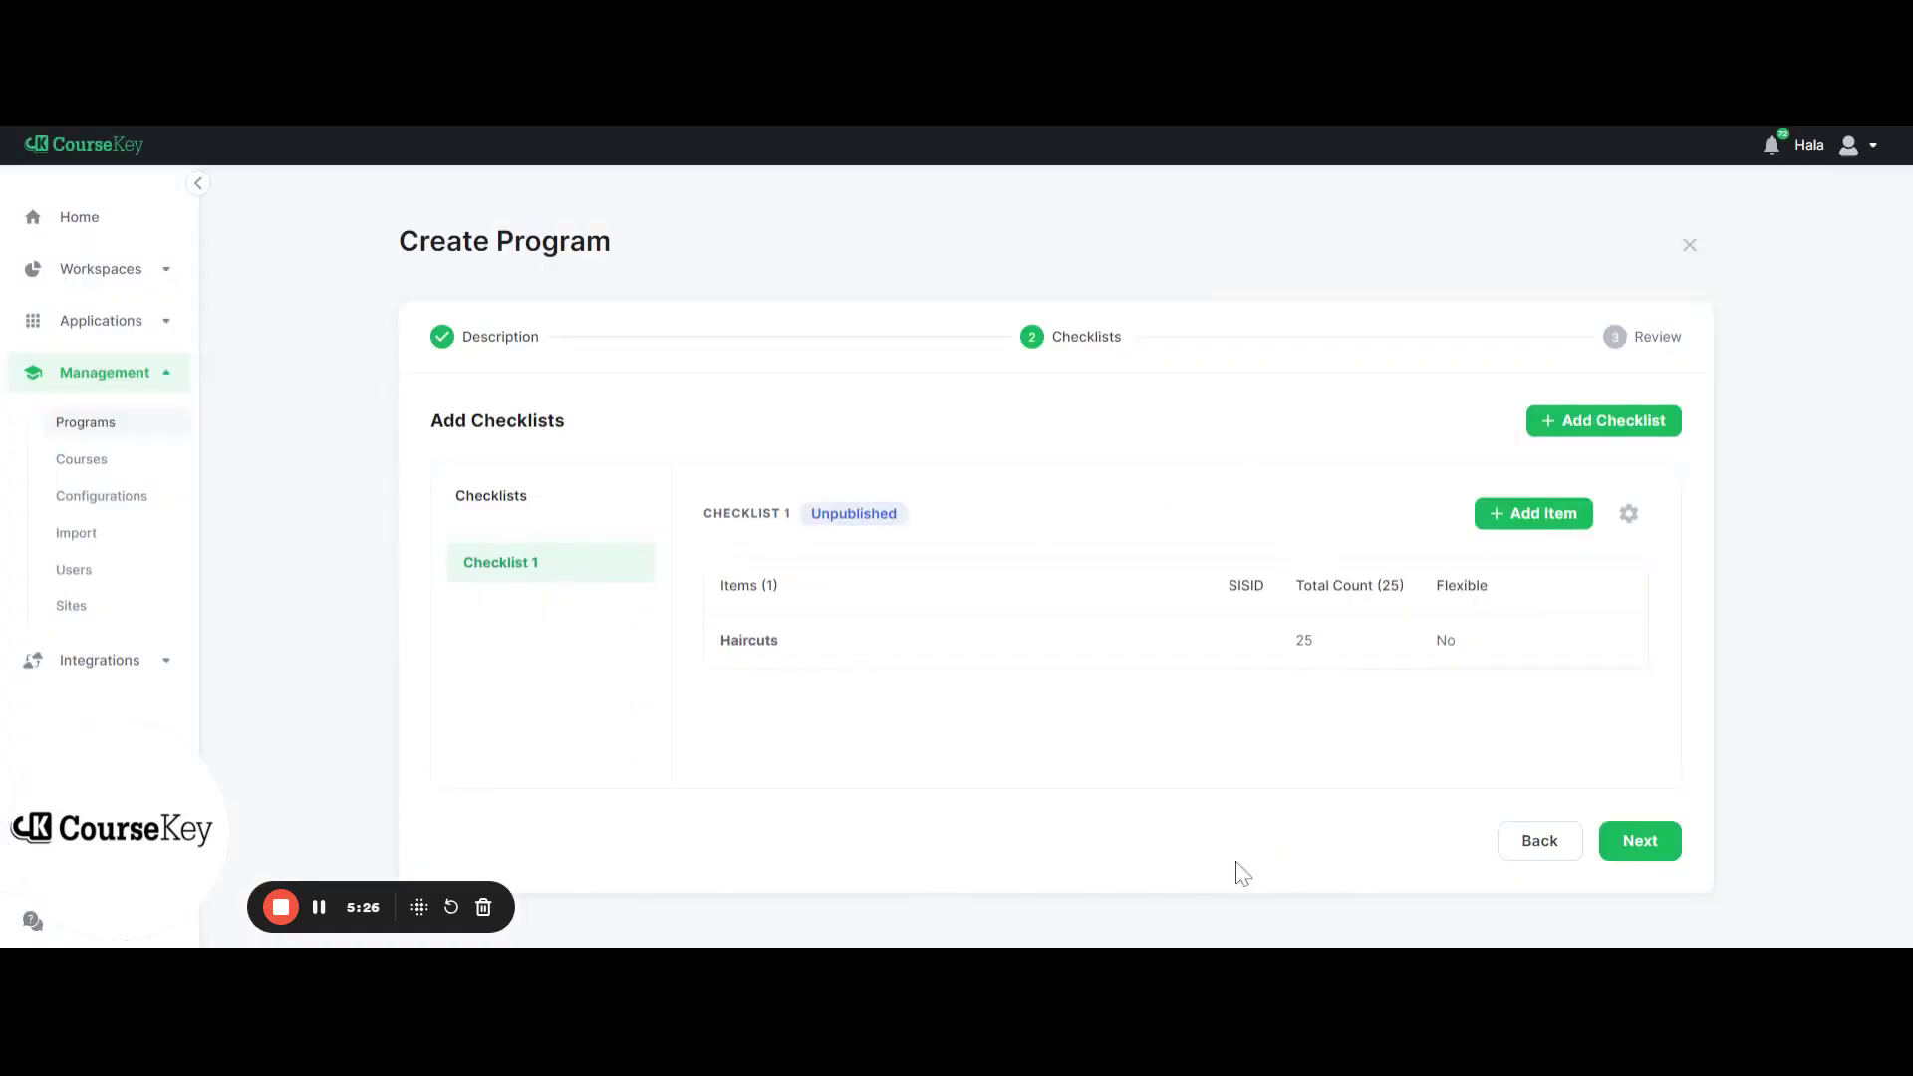
Add a Perms item with a count of 10 to Checklist 1
{"action": "left_click", "coordinate": [1527, 514]}
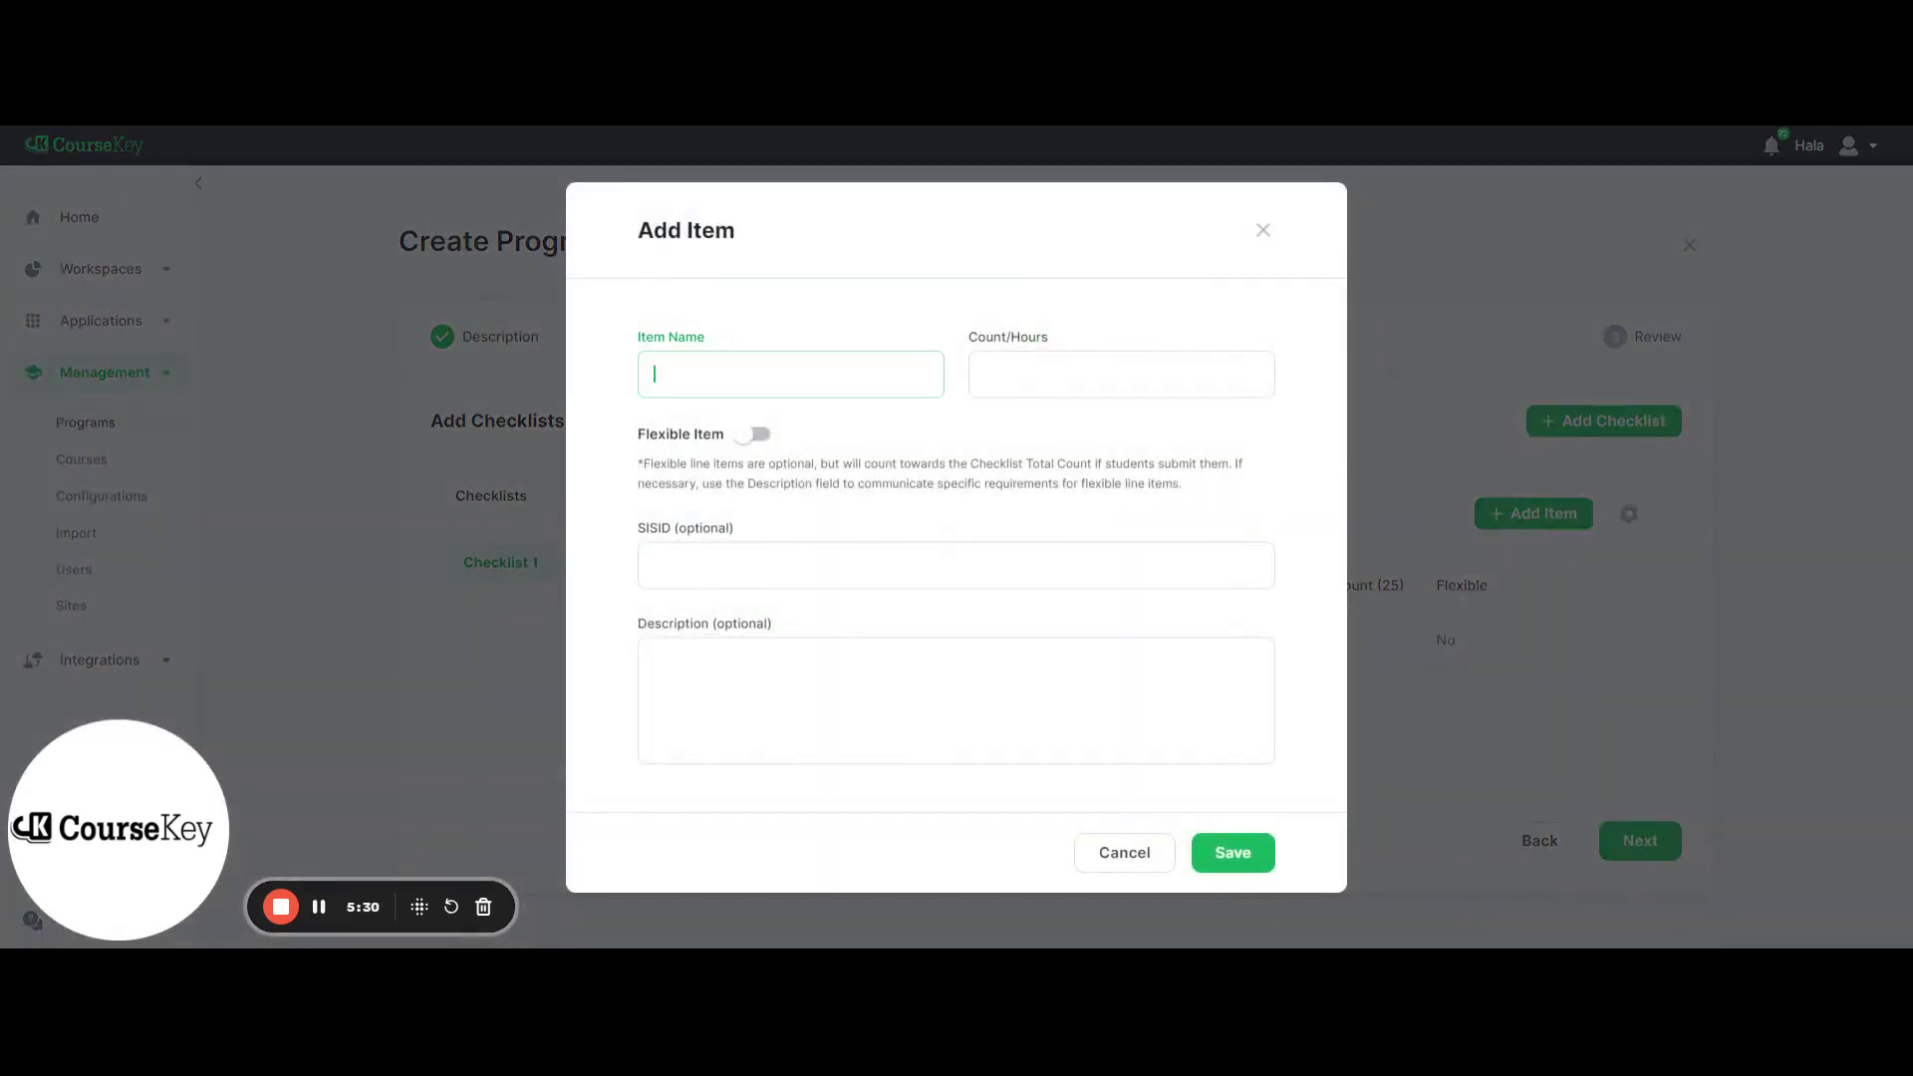
{"action": "type", "text": "Perms"}
{"action": "left_click", "coordinate": [1106, 374]}
{"action": "type", "text": "10"}
{"action": "left_click", "coordinate": [1246, 854]}
Move Perms above Haircuts, delete the Haircuts item, and re-save Perms
{"action": "mouse_move", "coordinate": [1529, 704]}
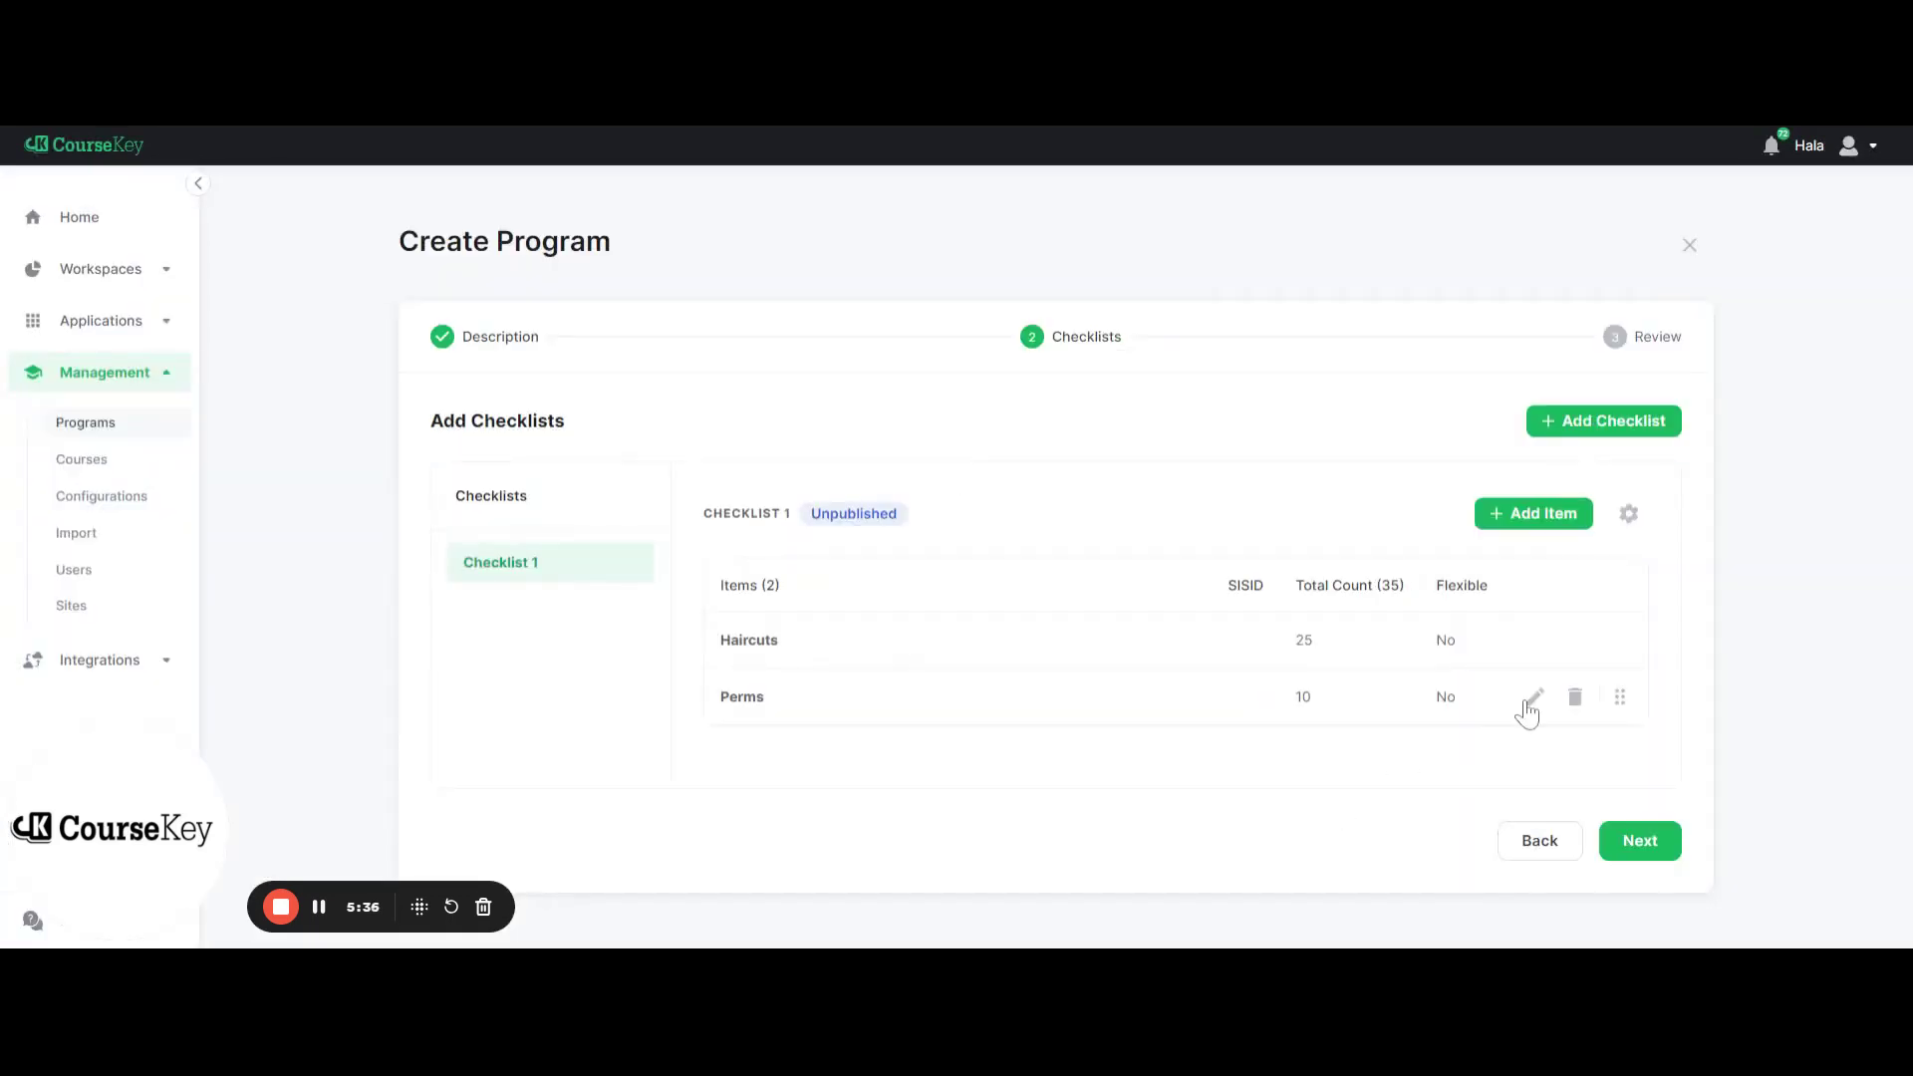
{"action": "left_click_drag", "start_coordinate": [1611, 698], "coordinate": [1617, 643]}
{"action": "left_click", "coordinate": [1575, 702]}
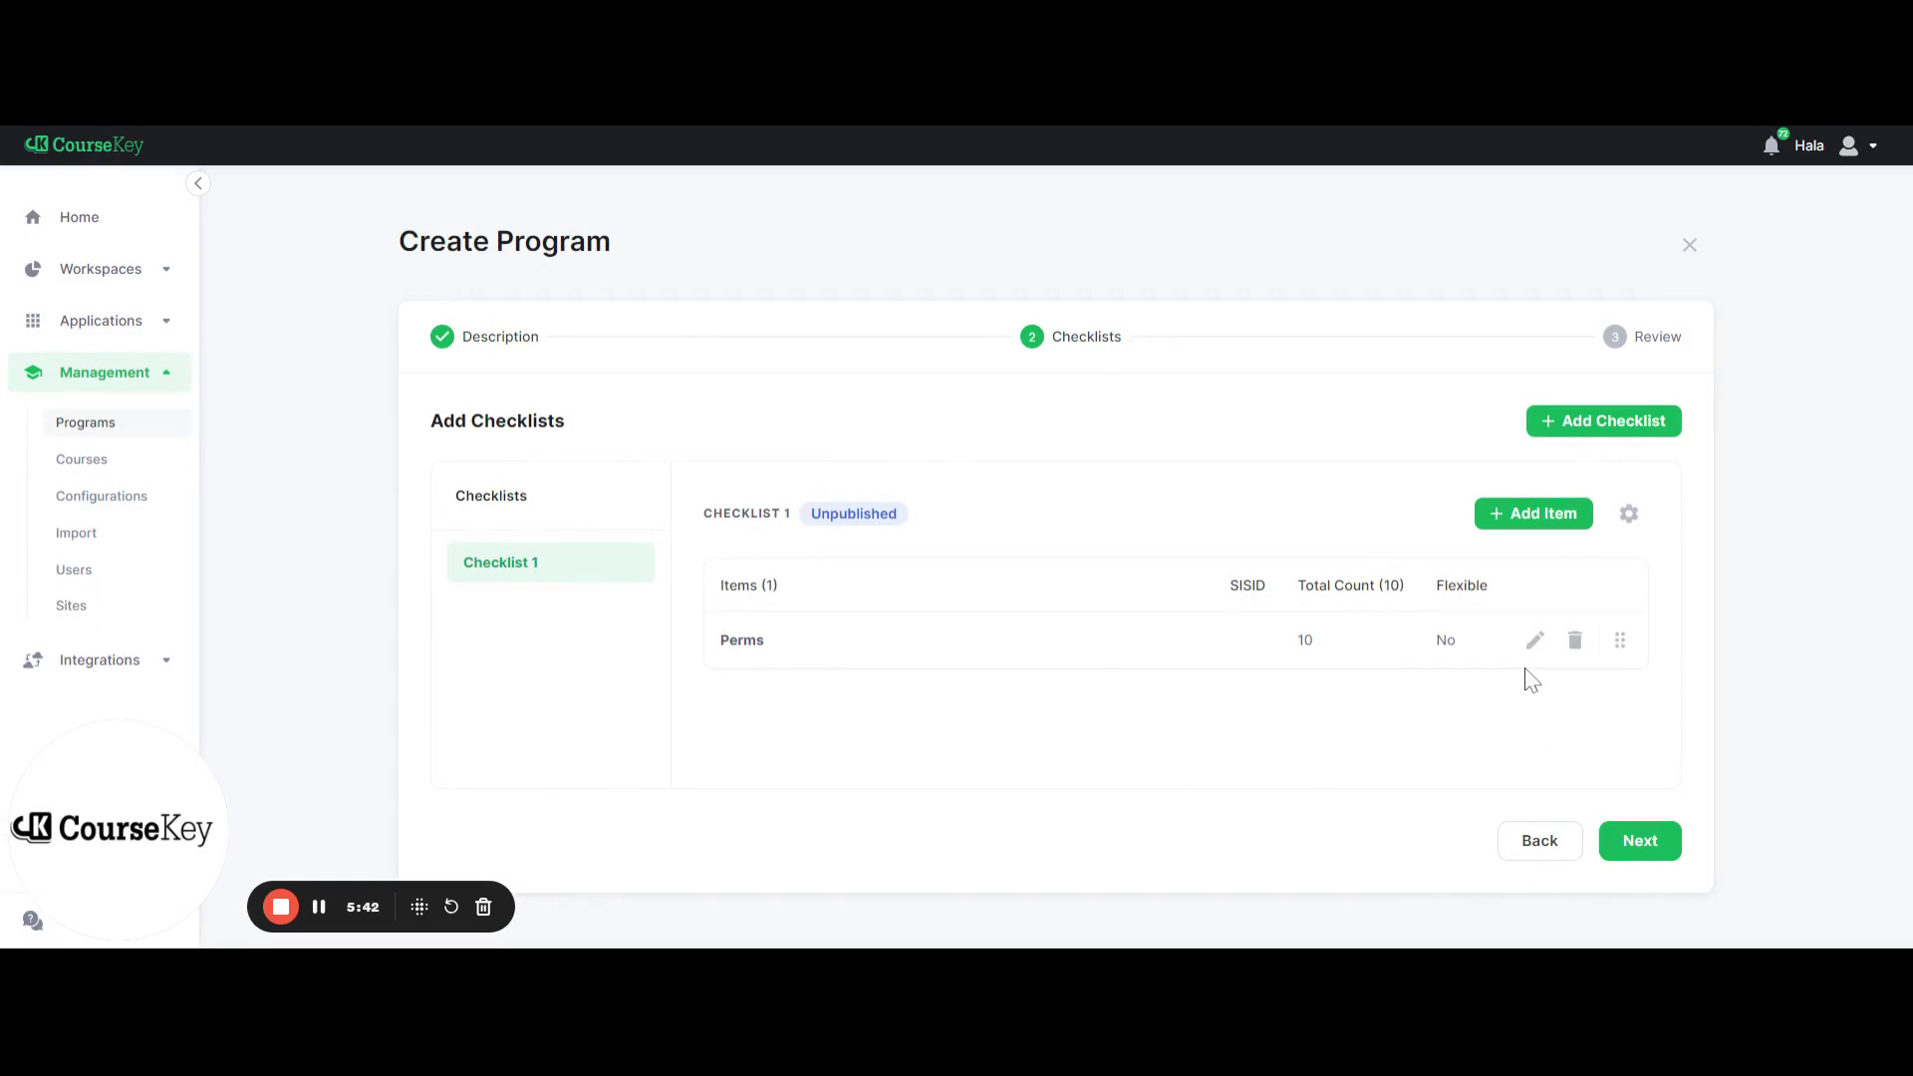
{"action": "left_click", "coordinate": [1535, 646]}
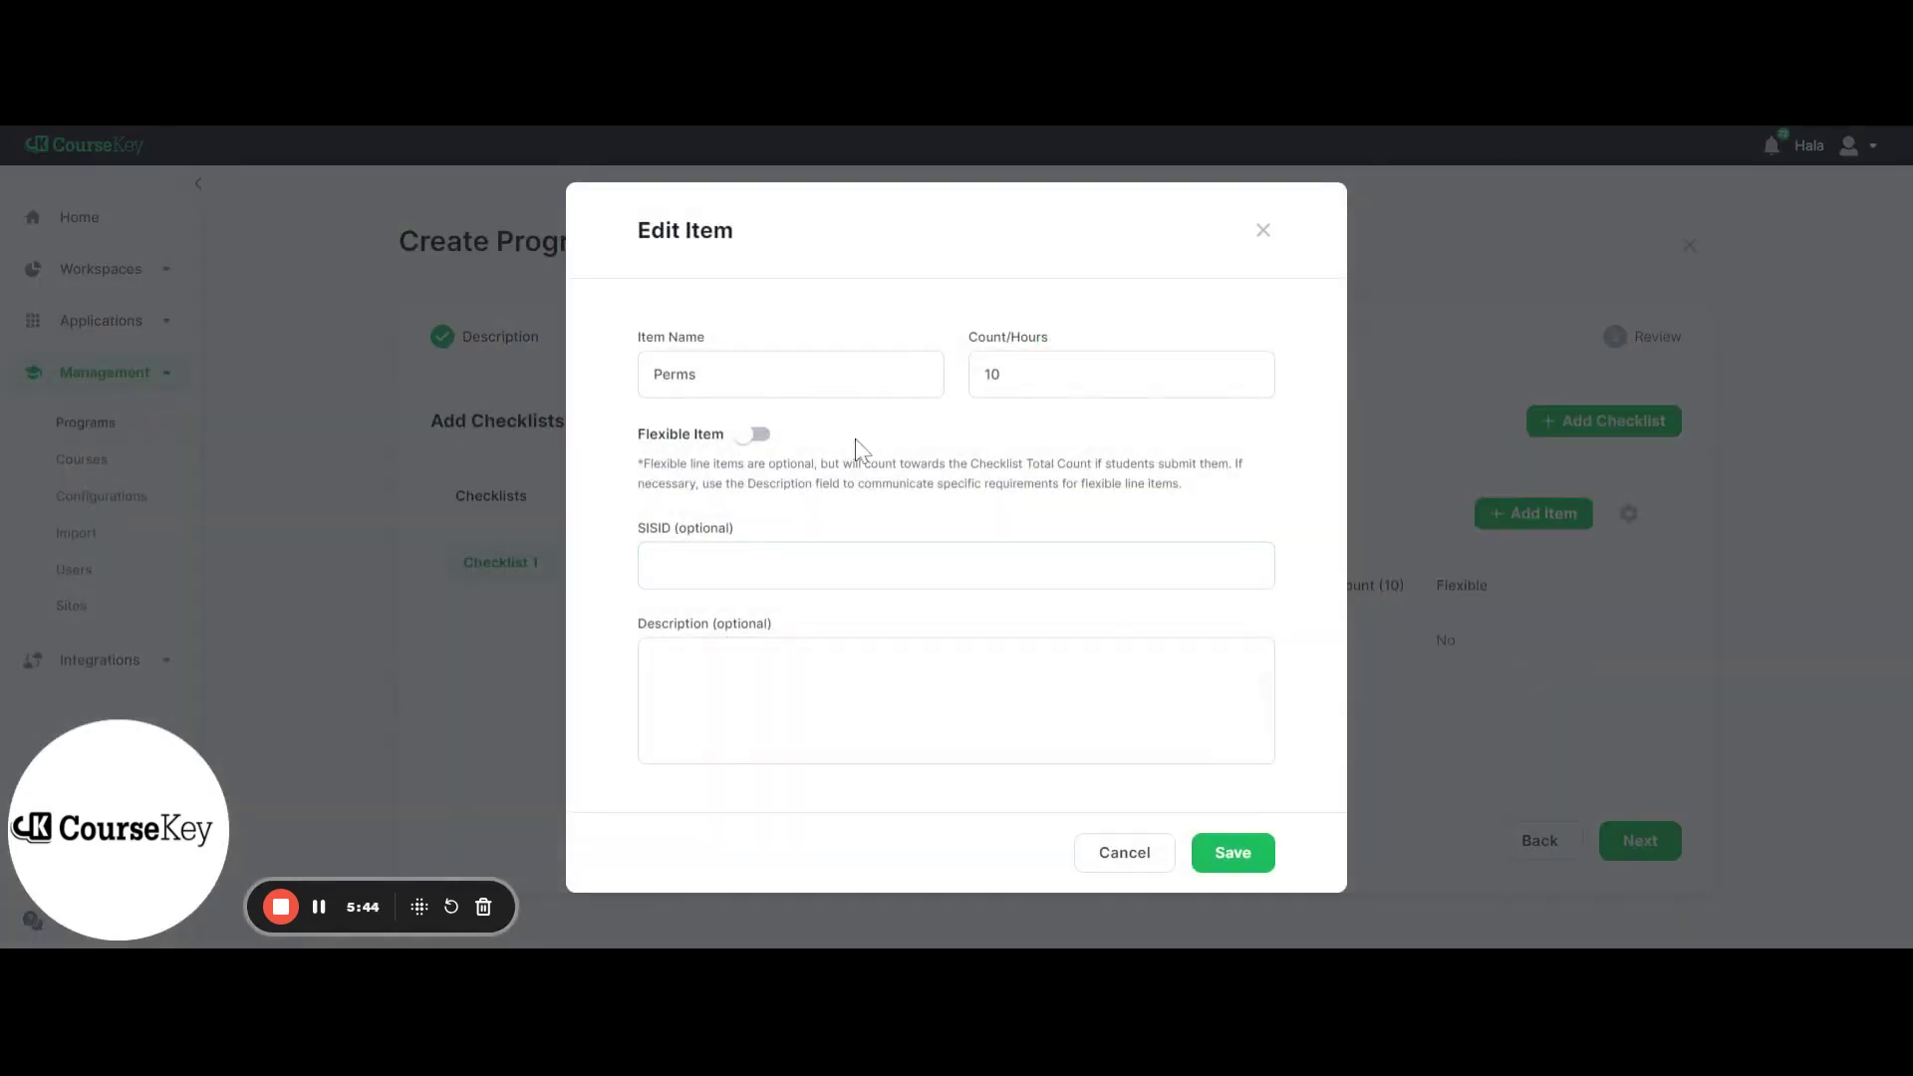
{"action": "left_click", "coordinate": [1226, 854]}
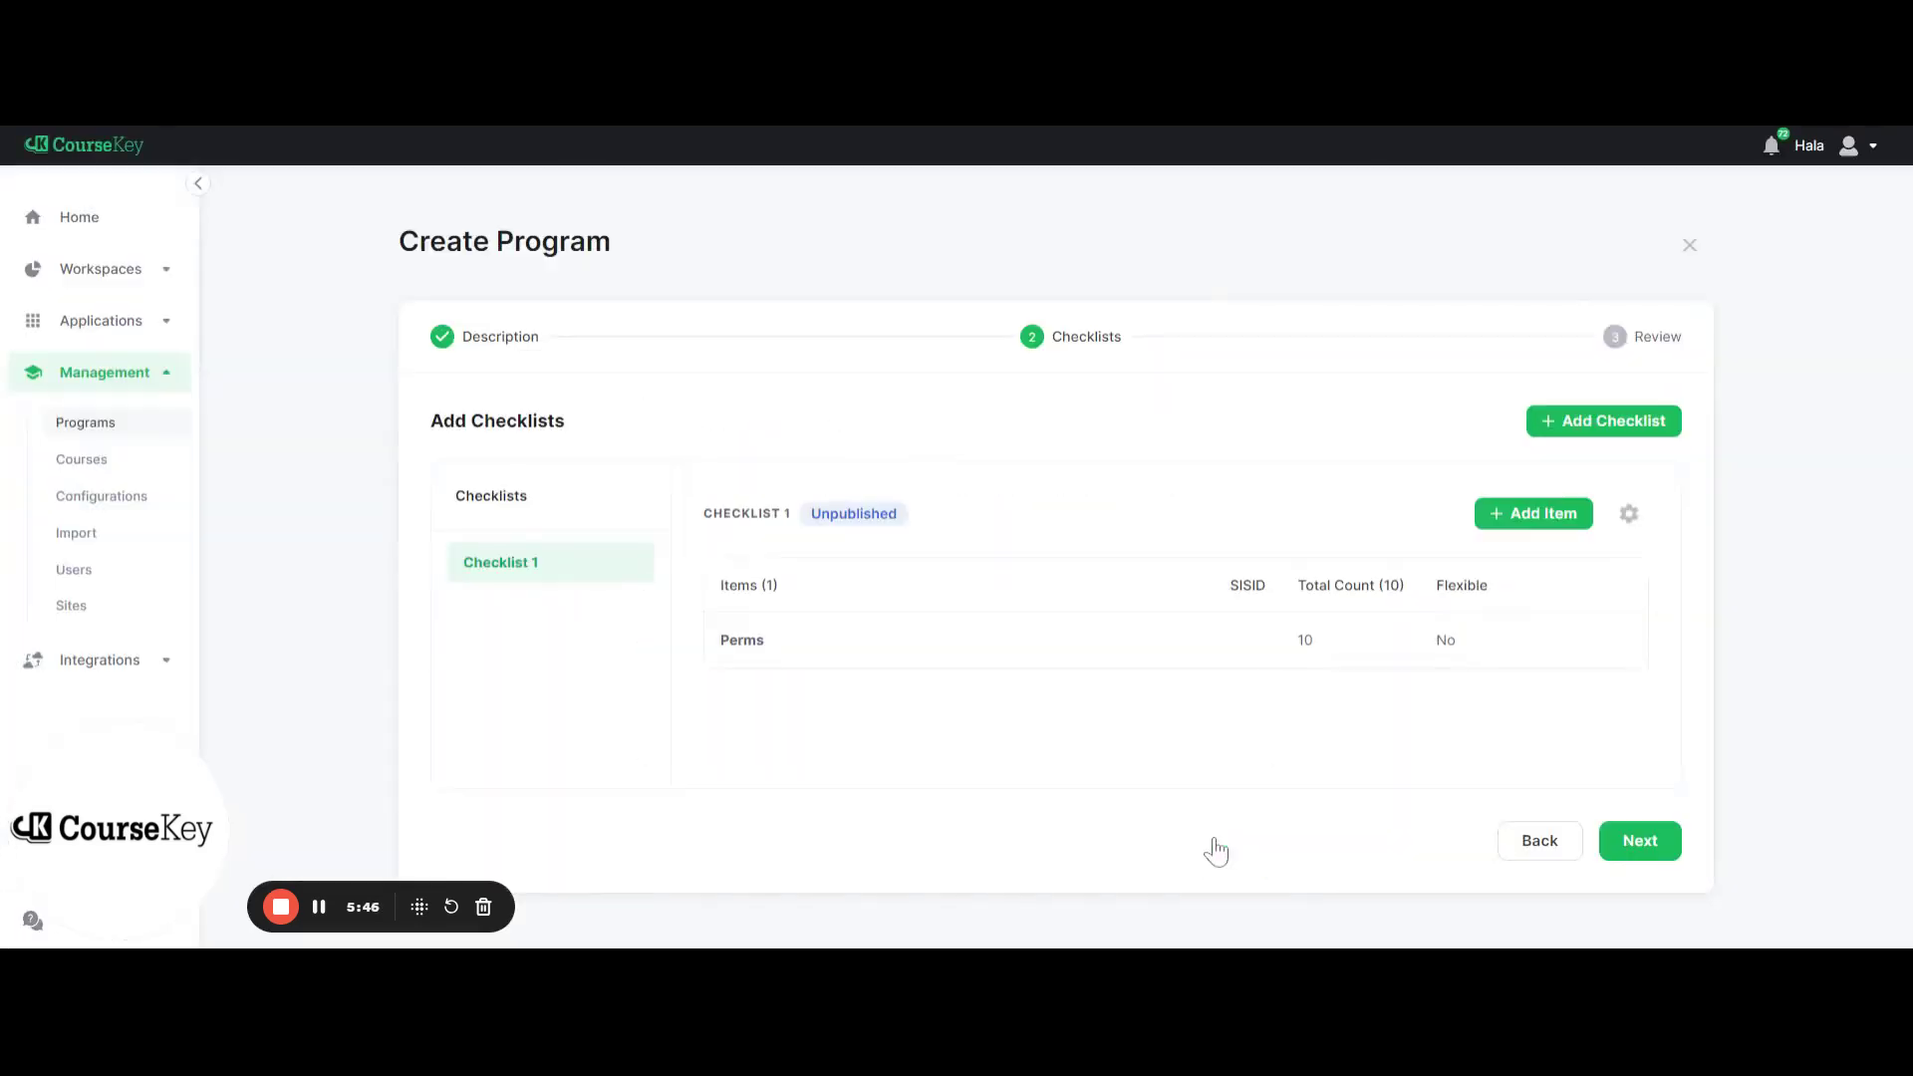
Create 'Checklist 2' with its Item Count Type set to Time (hrs)
{"action": "left_click", "coordinate": [1640, 440]}
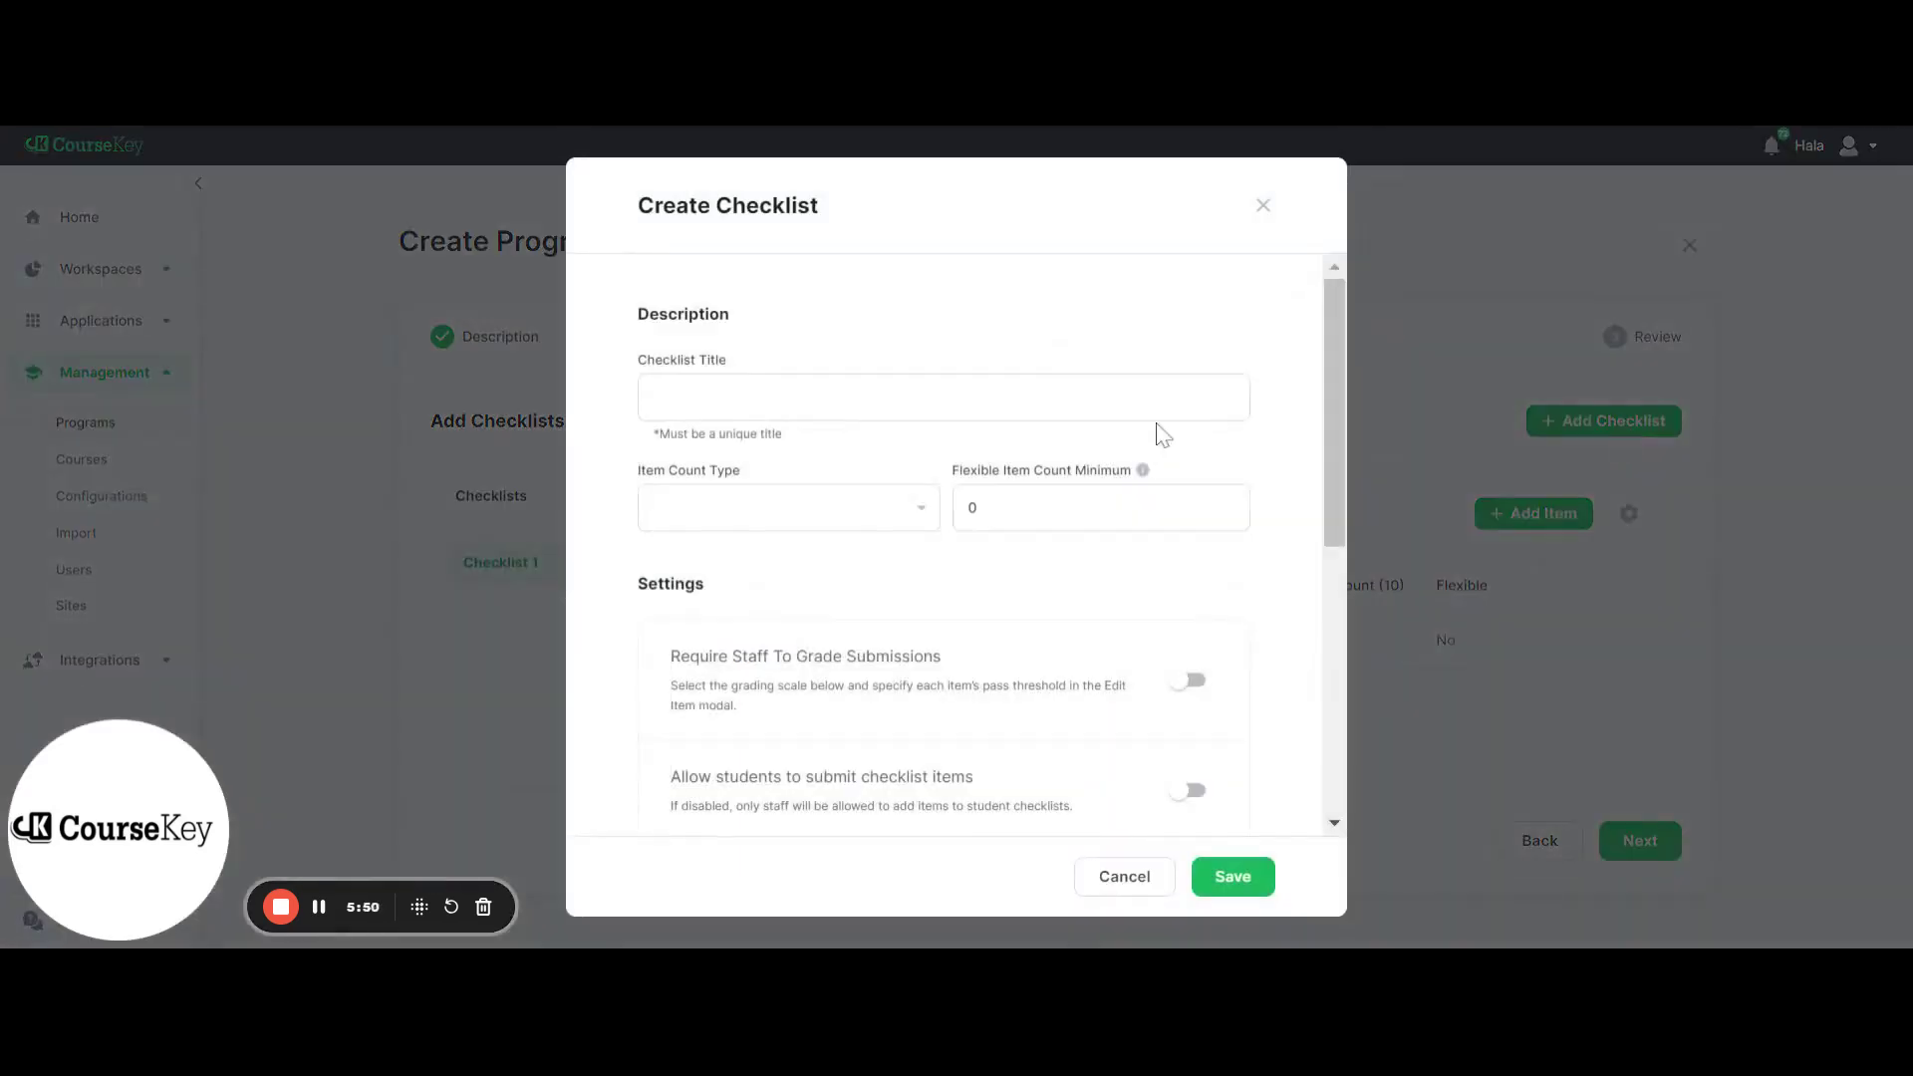
{"action": "type", "text": "Checklist 2"}
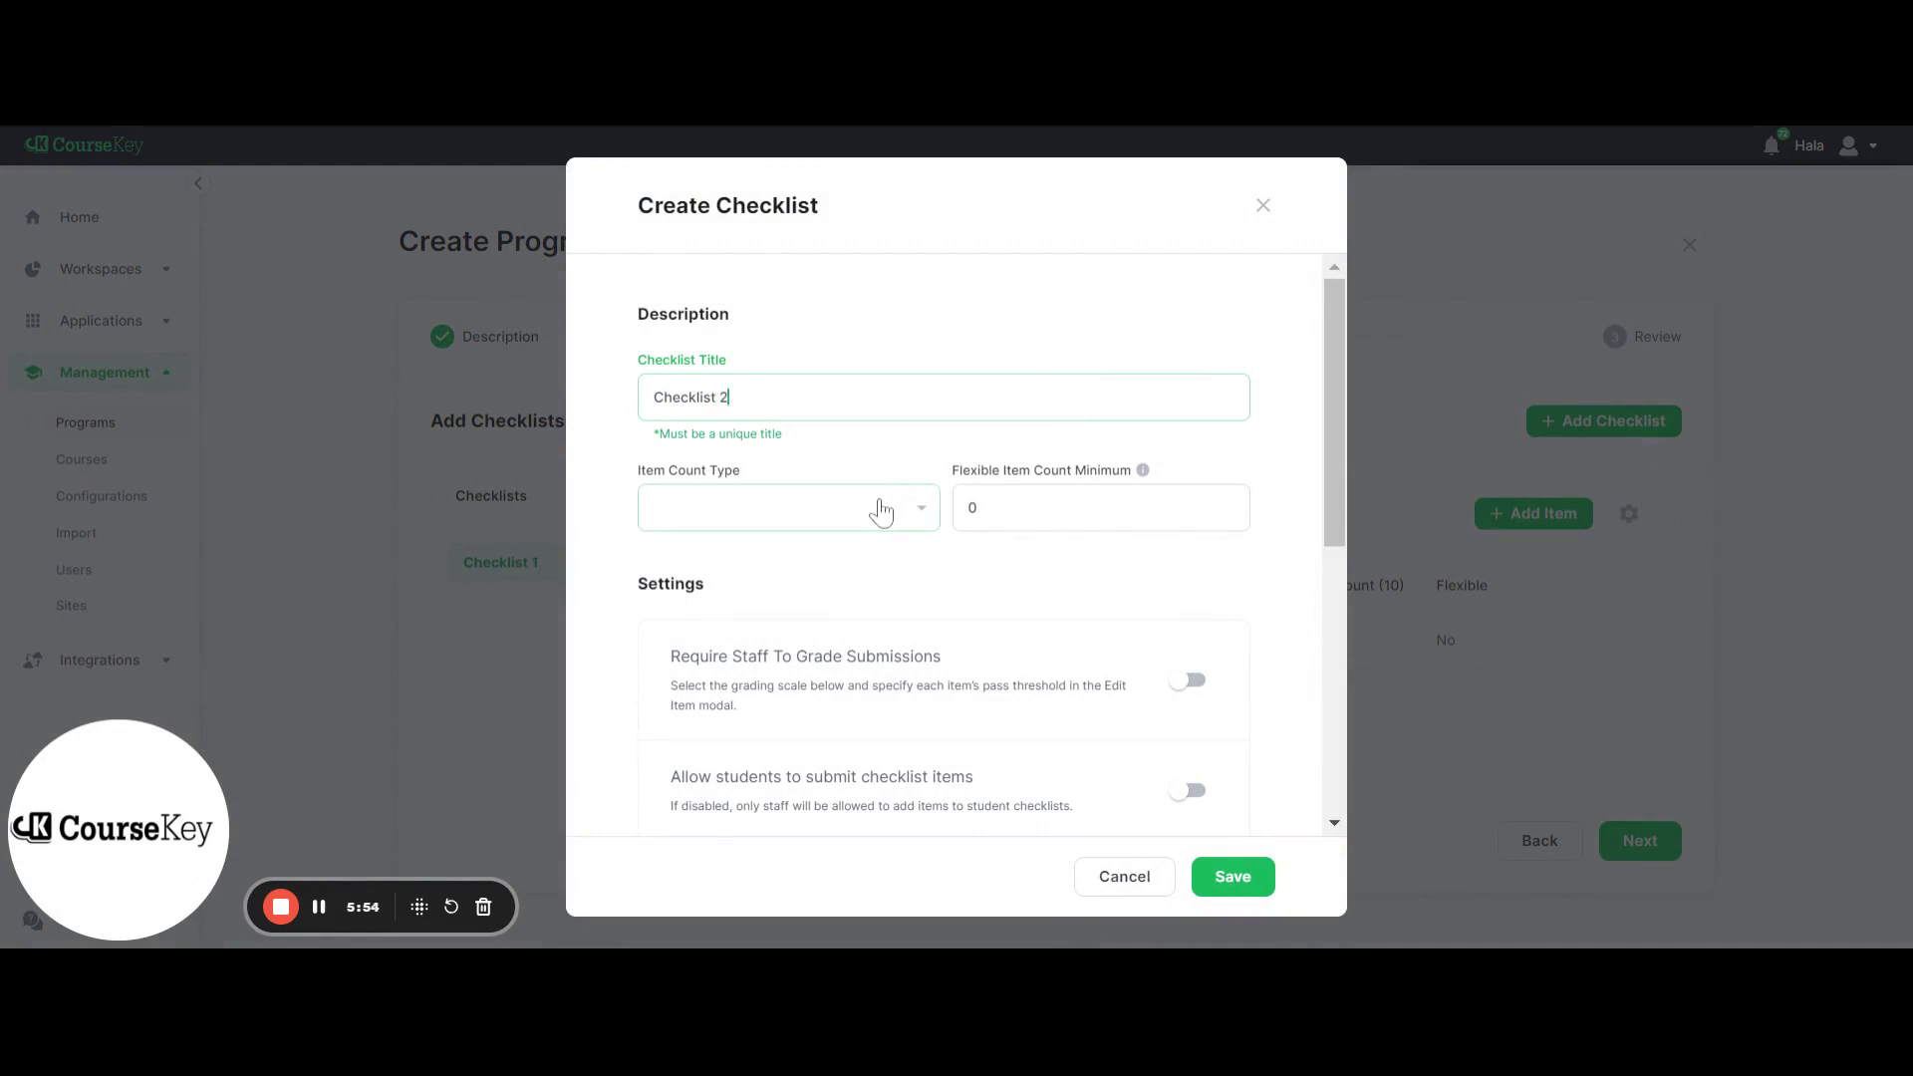
{"action": "left_click", "coordinate": [881, 510]}
{"action": "left_click", "coordinate": [854, 603]}
{"action": "left_click", "coordinate": [1218, 881]}
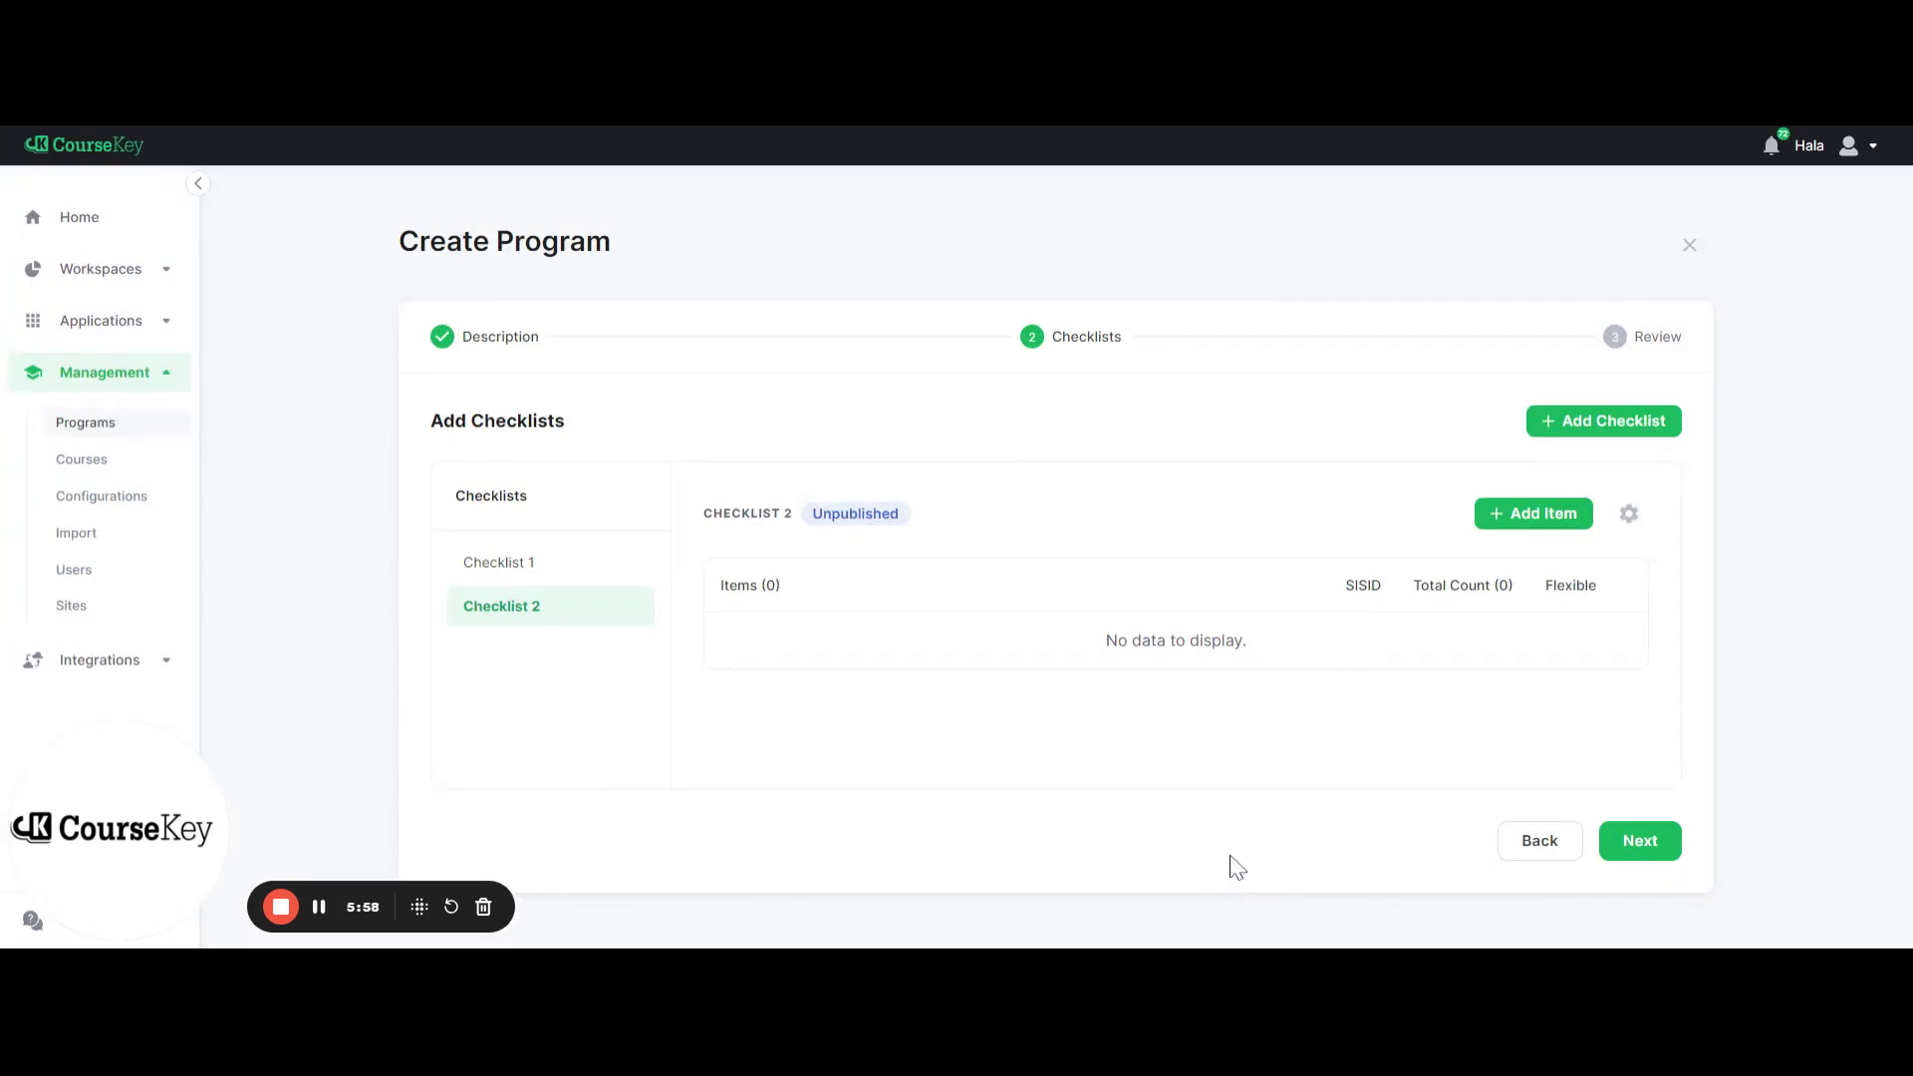
Add a Skill 1 item worth 2 hours to Checklist 2
{"action": "left_click", "coordinate": [1527, 516]}
{"action": "type", "text": "Skill 1"}
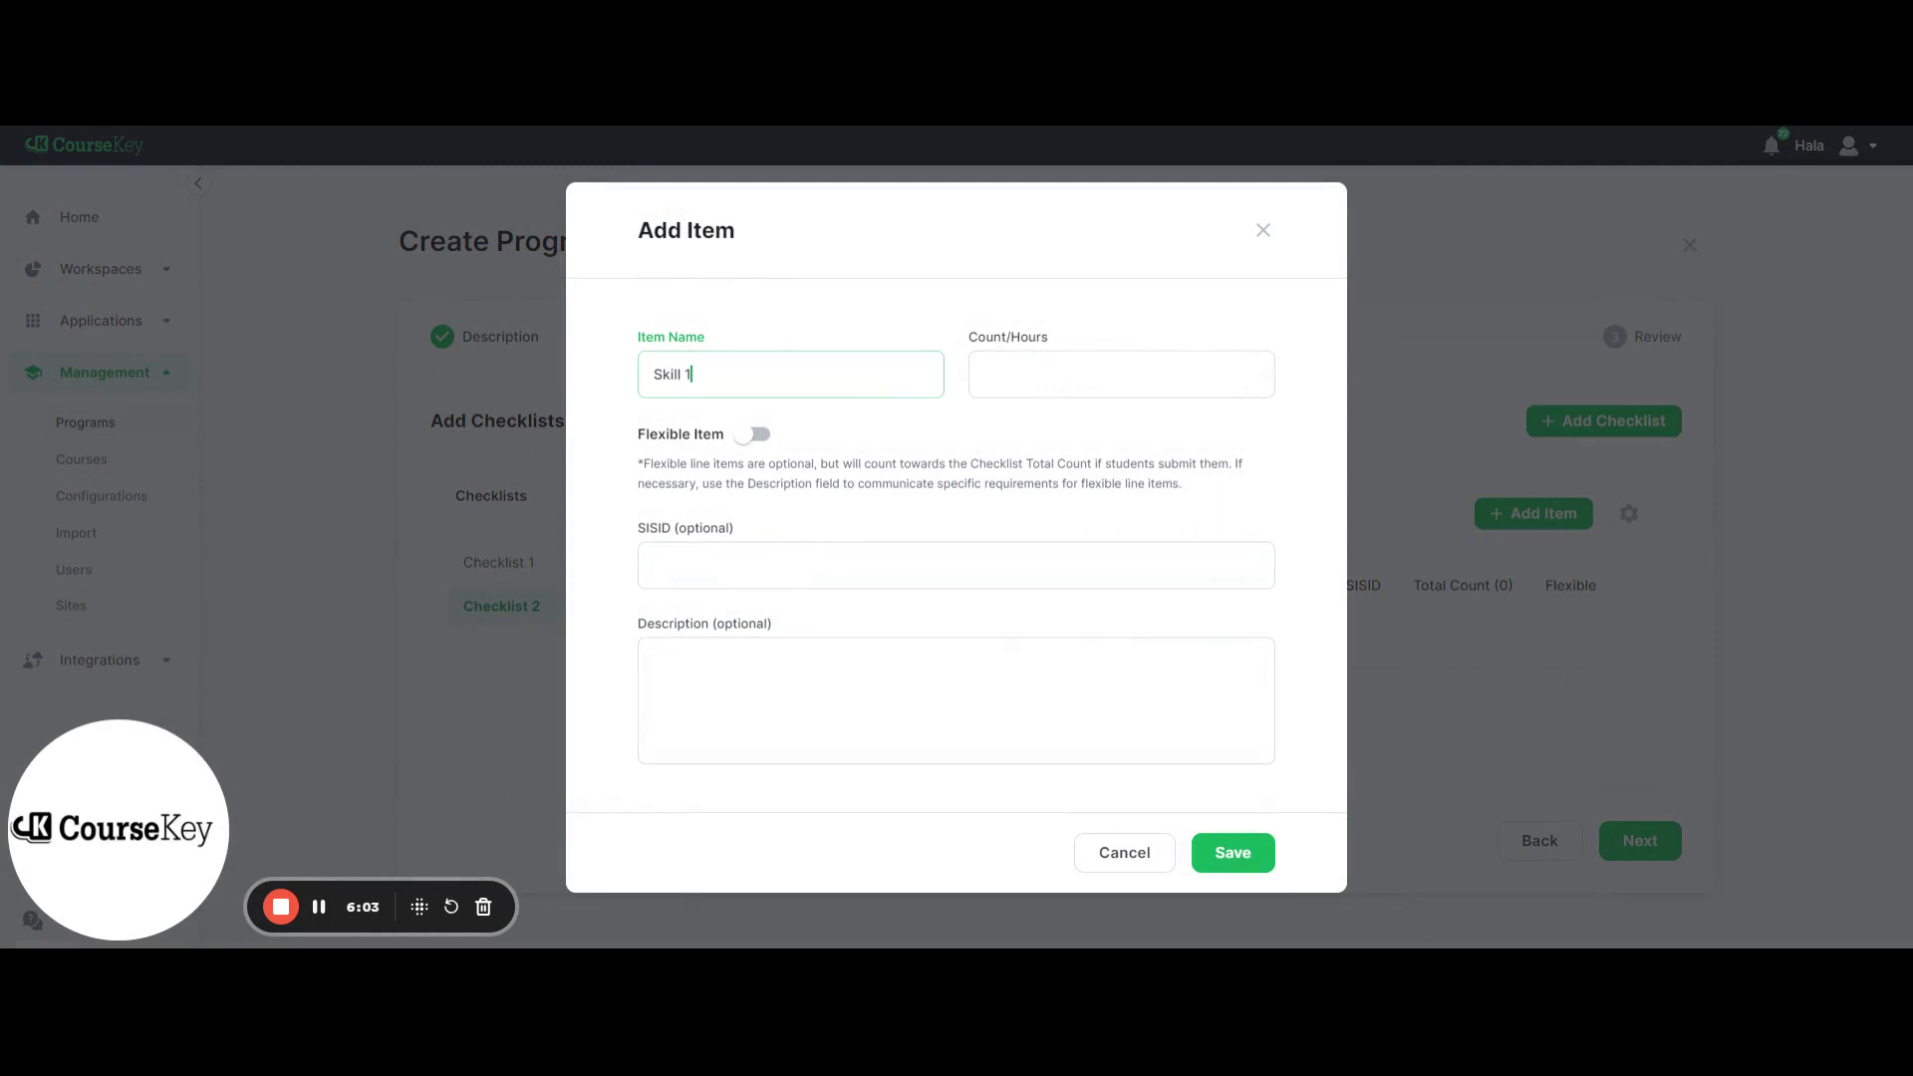
{"action": "key", "text": "Tab"}
{"action": "type", "text": "2"}
{"action": "left_click", "coordinate": [1219, 865]}
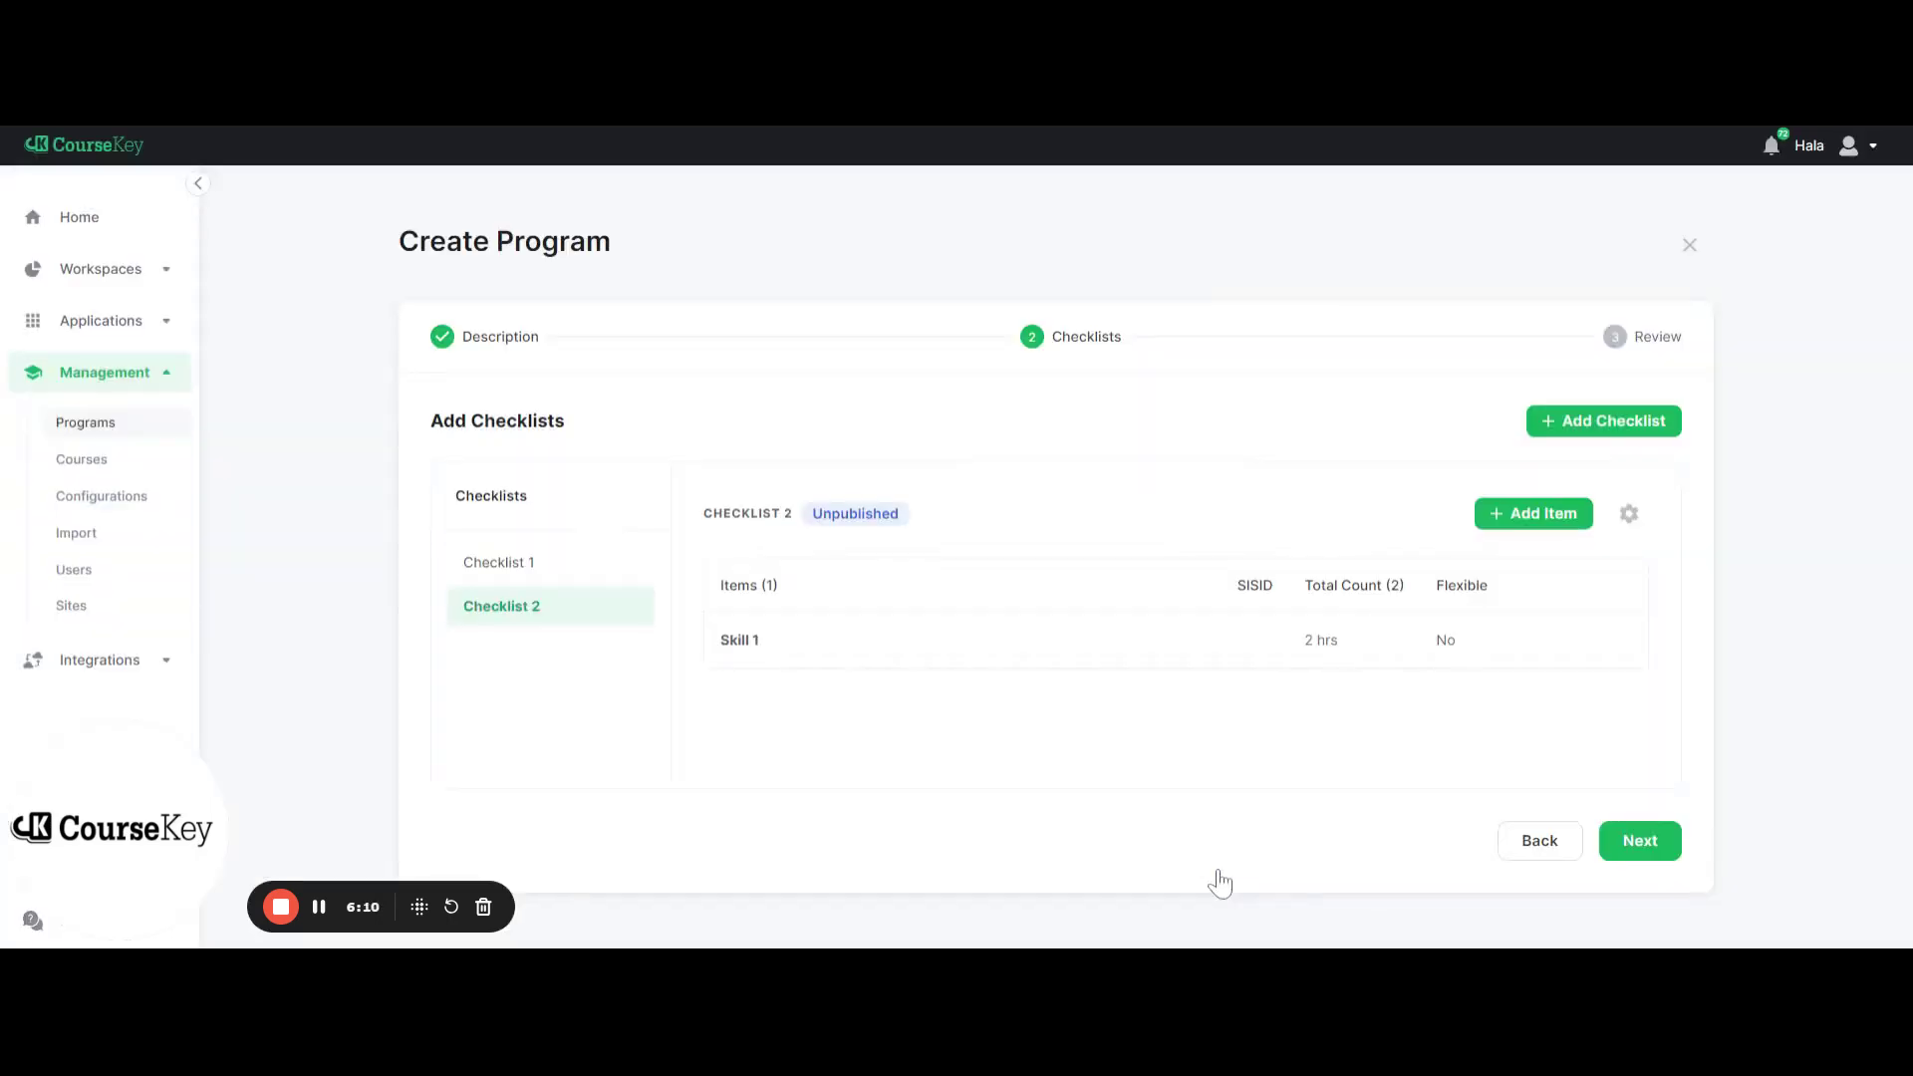
Duplicate Checklist 2 and name the copy 'Checklist 3'
{"action": "left_click", "coordinate": [576, 575]}
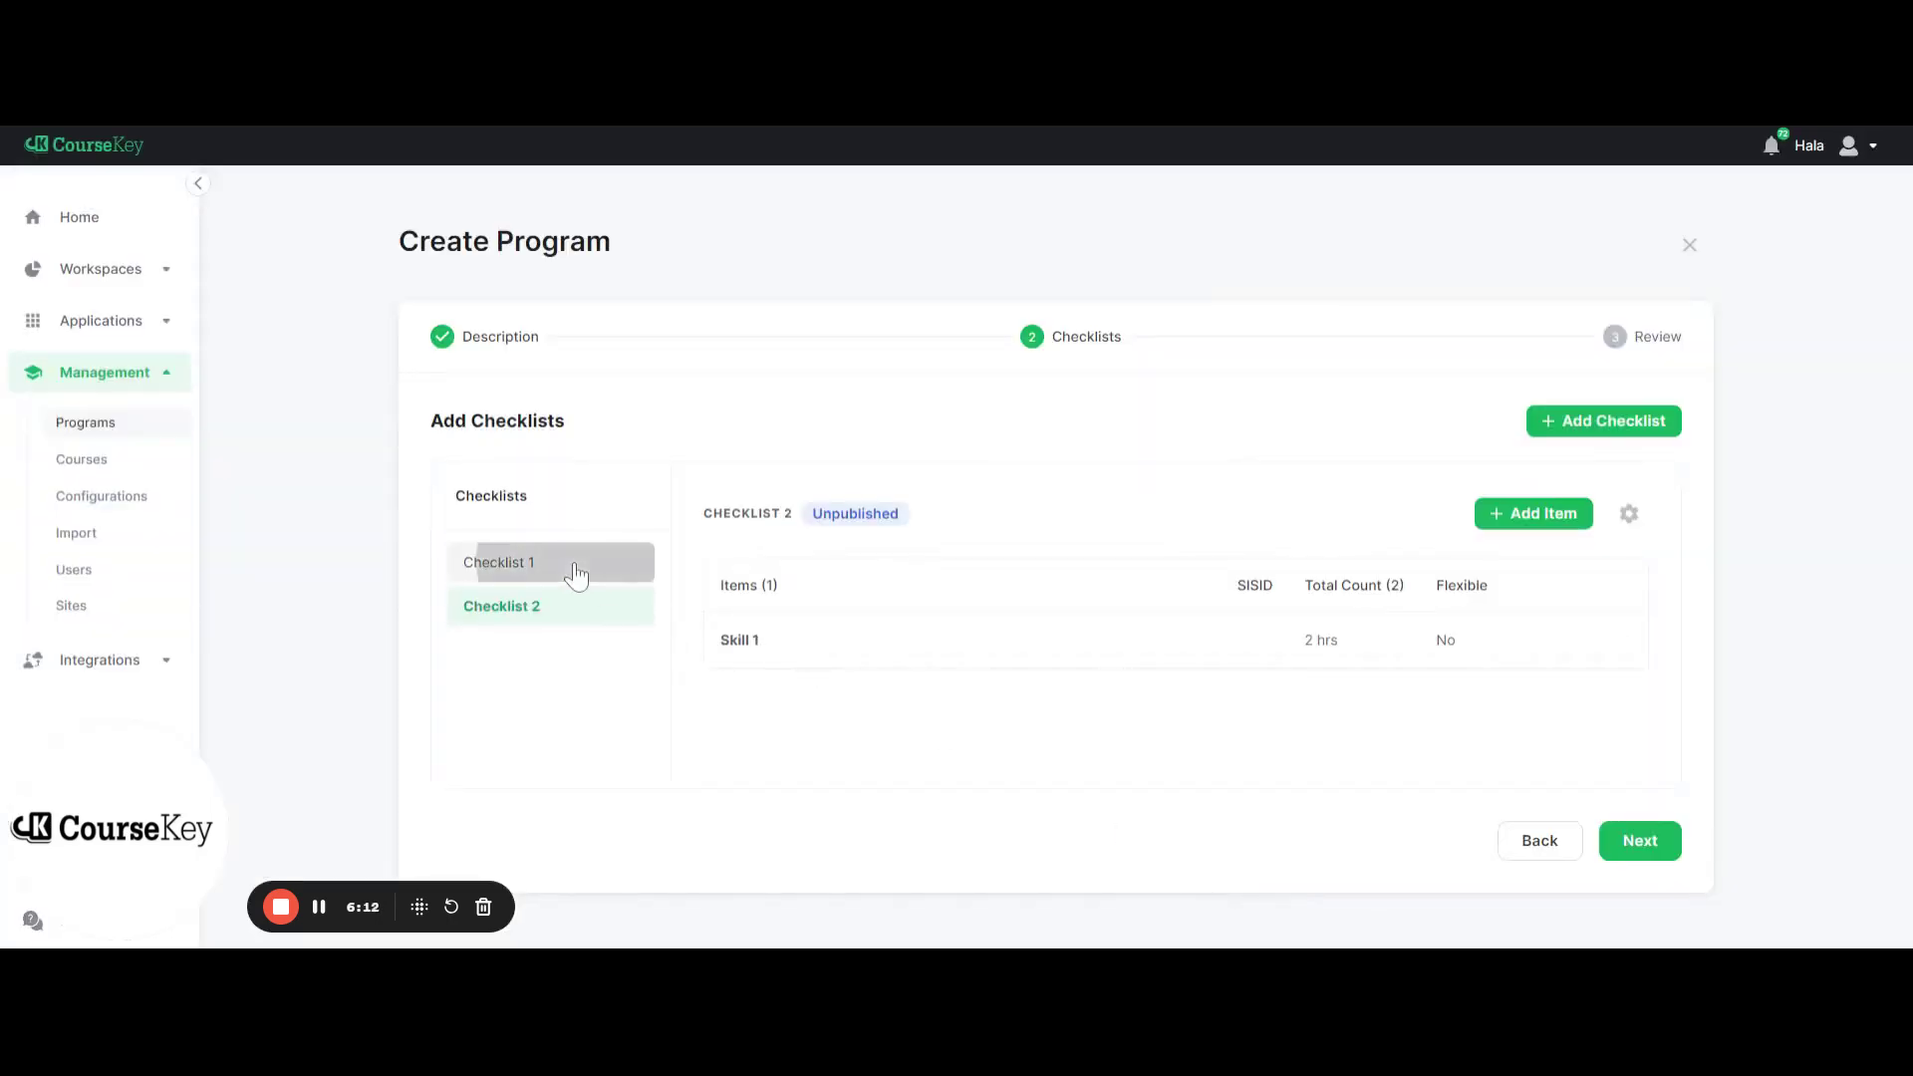
{"action": "left_click", "coordinate": [593, 622]}
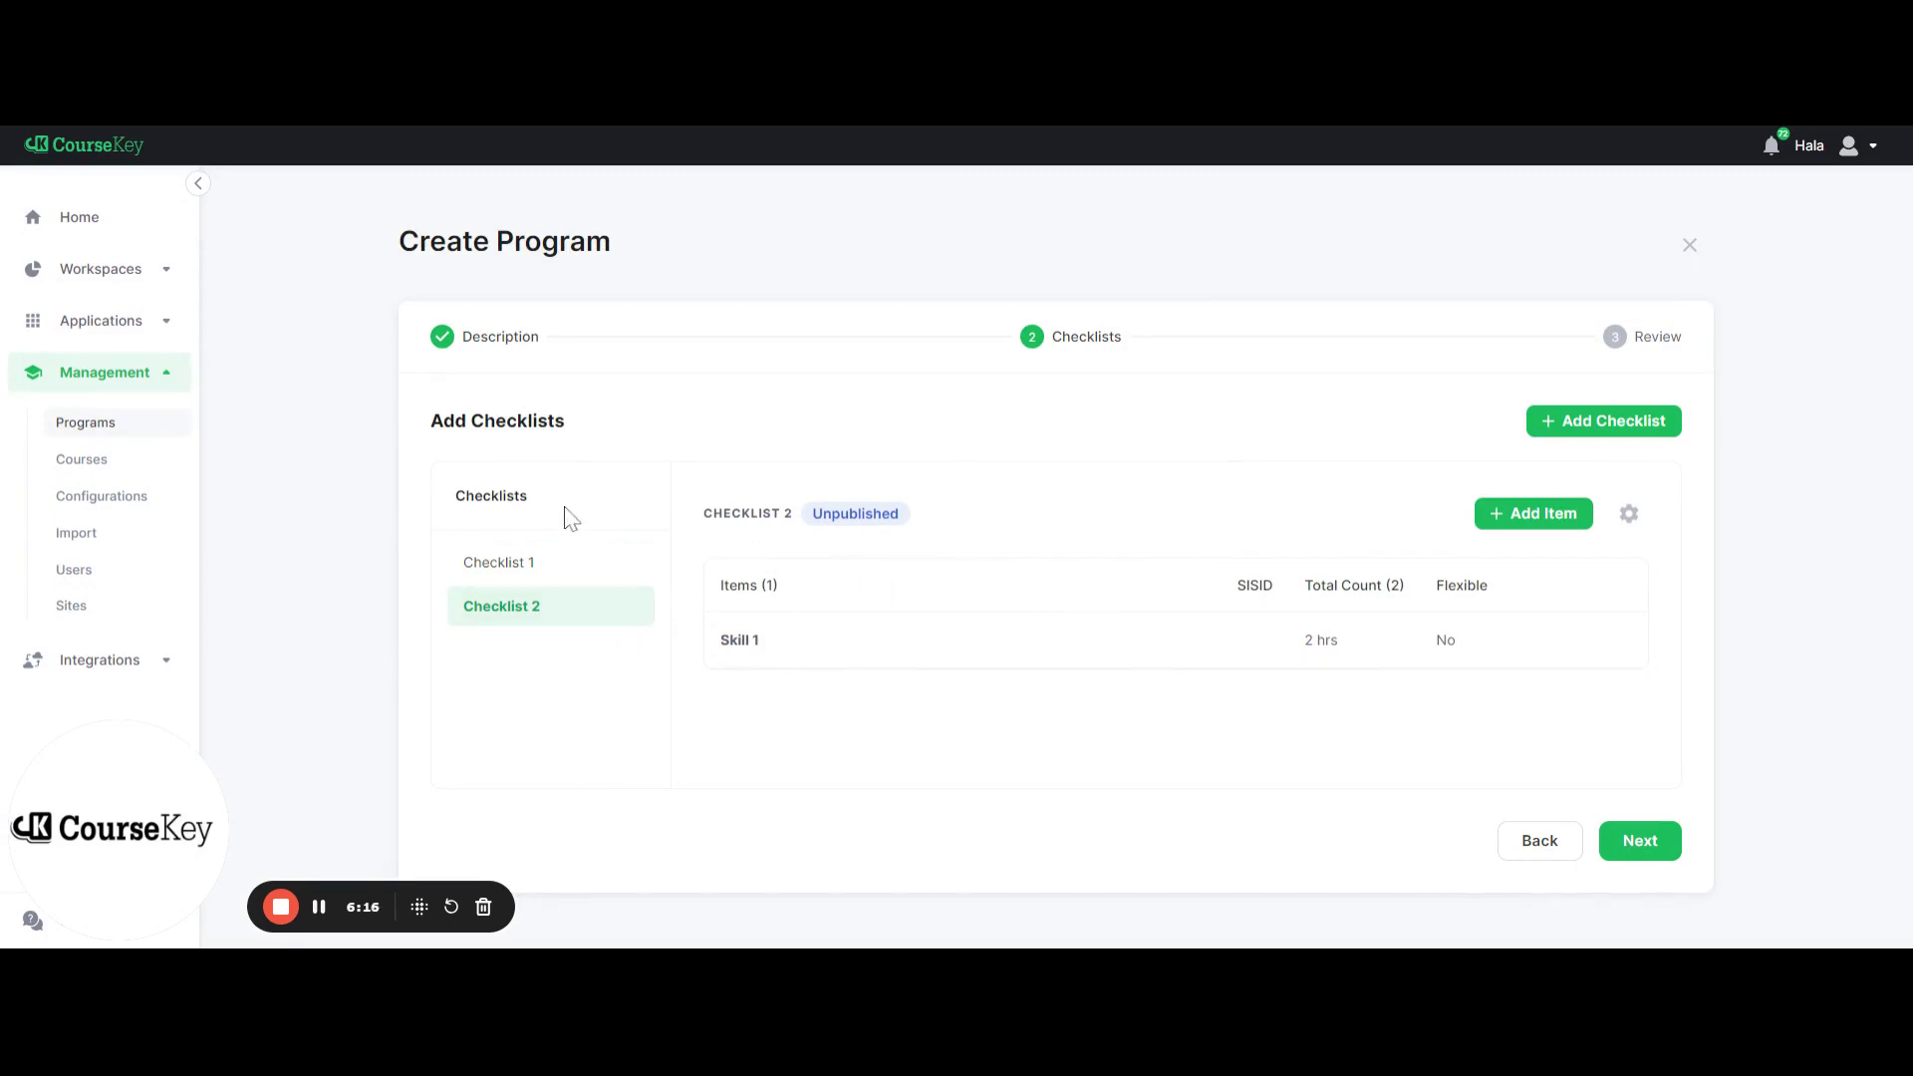
{"action": "left_click", "coordinate": [1629, 515]}
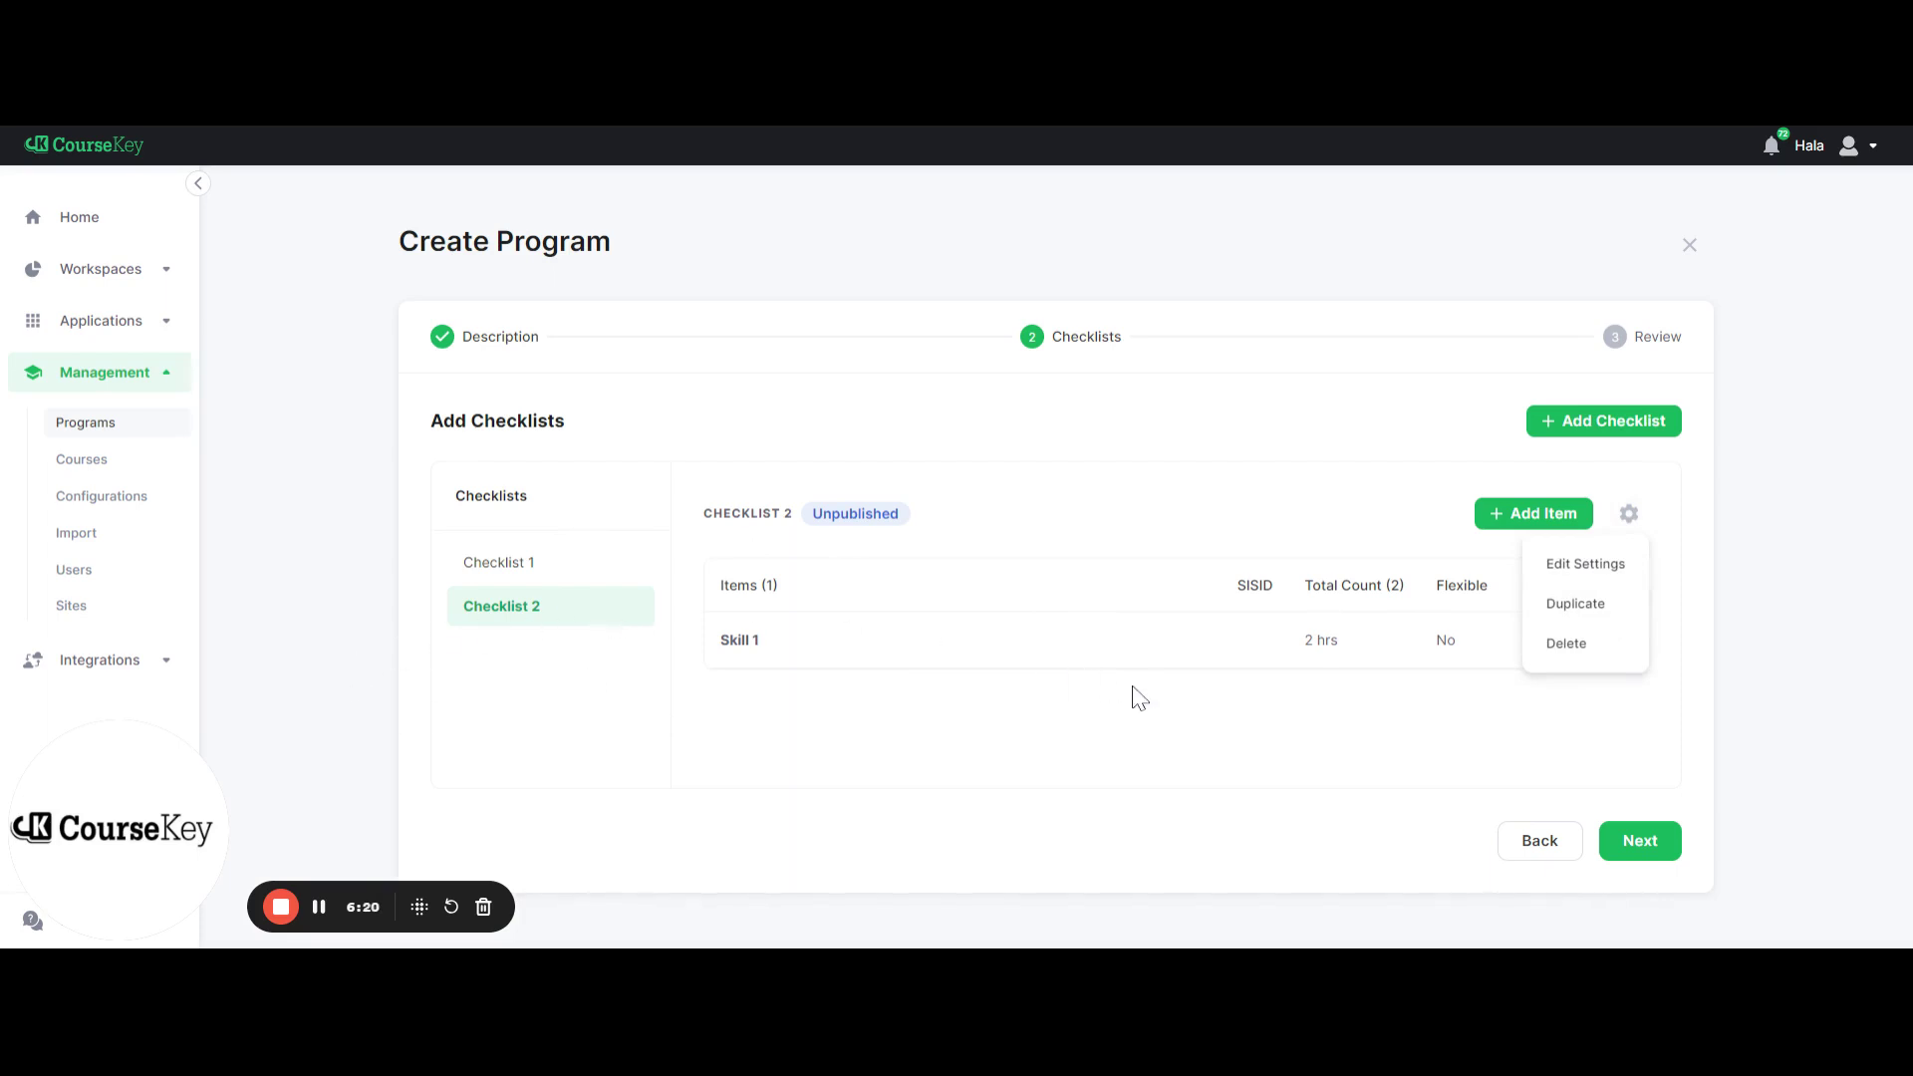
{"action": "left_click", "coordinate": [1583, 623]}
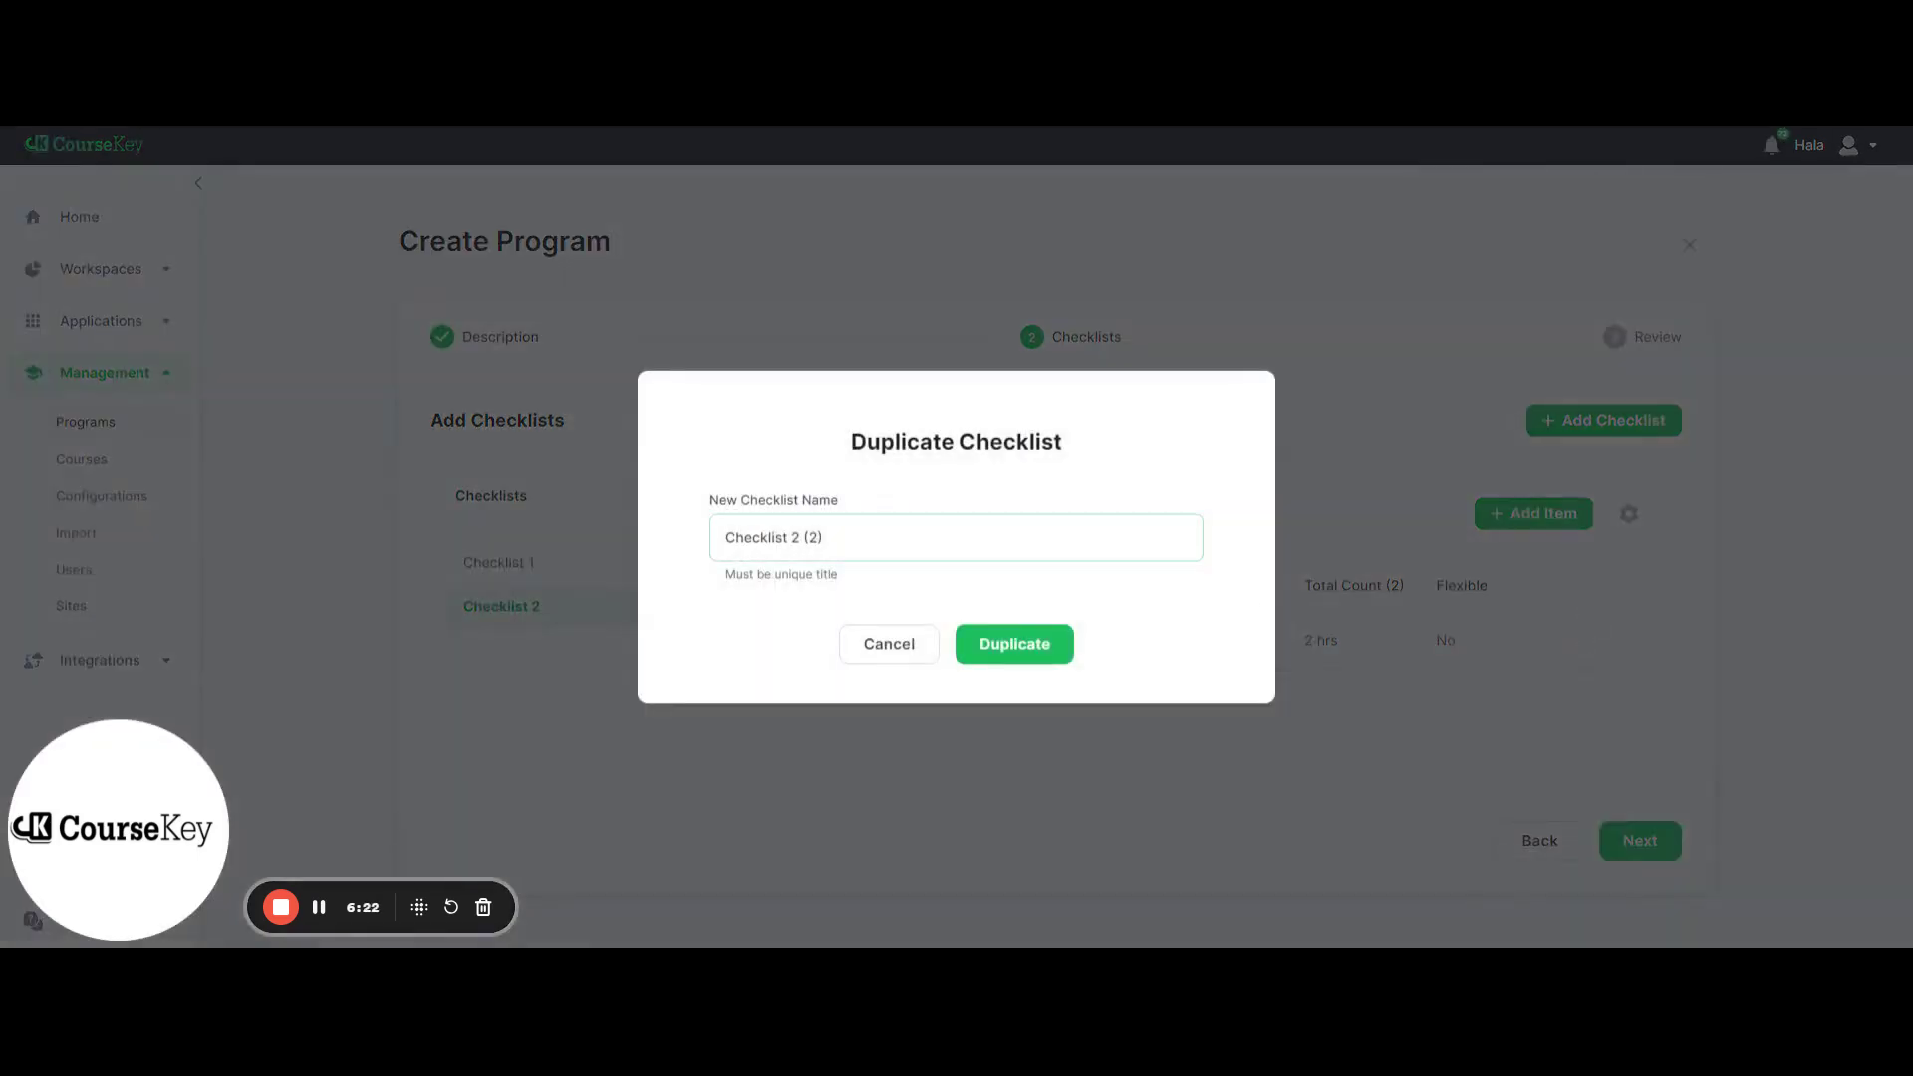
{"action": "type", "text": "Checklist 3"}
Confirm the duplicate as Checklist 3, then check each checklist's items
{"action": "left_click", "coordinate": [994, 652]}
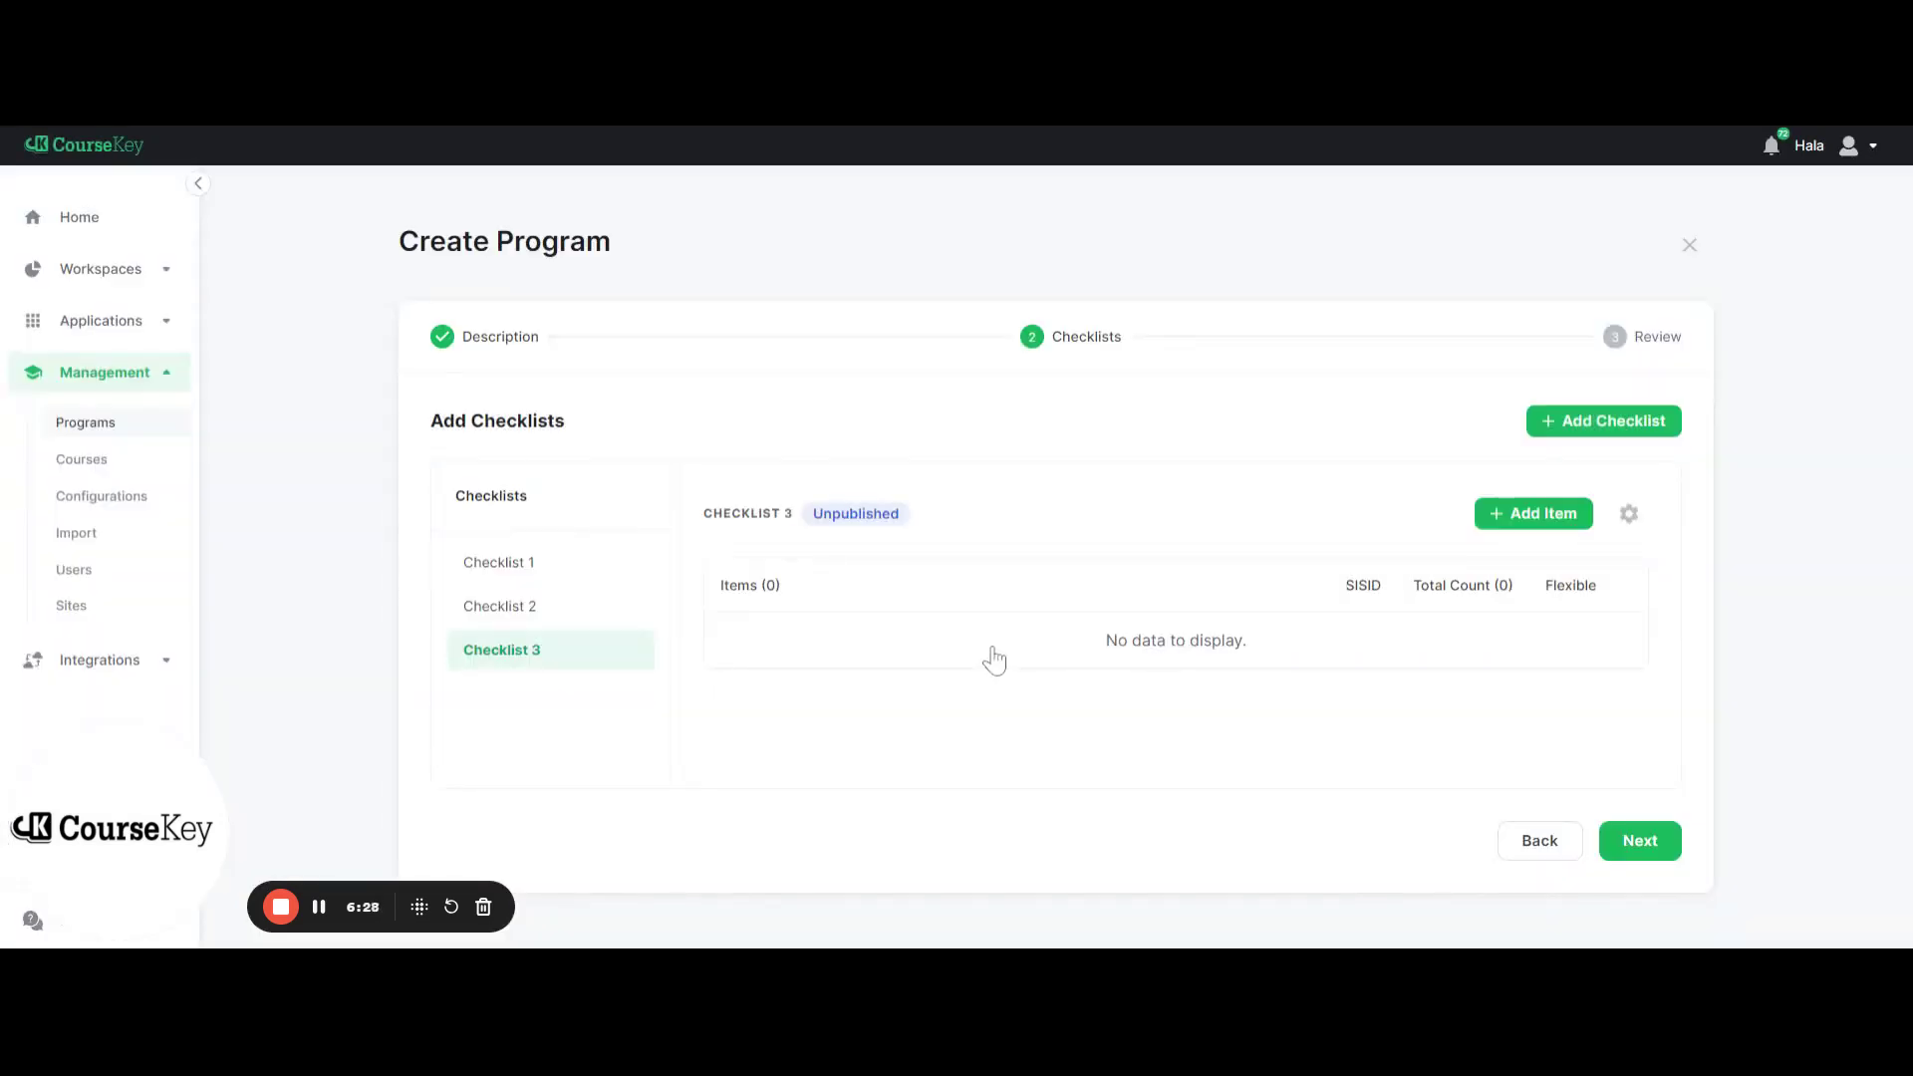
{"action": "left_click", "coordinate": [529, 577]}
{"action": "left_click", "coordinate": [535, 608]}
{"action": "left_click", "coordinate": [555, 654]}
Add a Blood Draws item with 2 hours to Checklist 3
{"action": "left_click", "coordinate": [1504, 532]}
{"action": "type", "text": "Blood Draws"}
{"action": "key", "text": "Tab"}
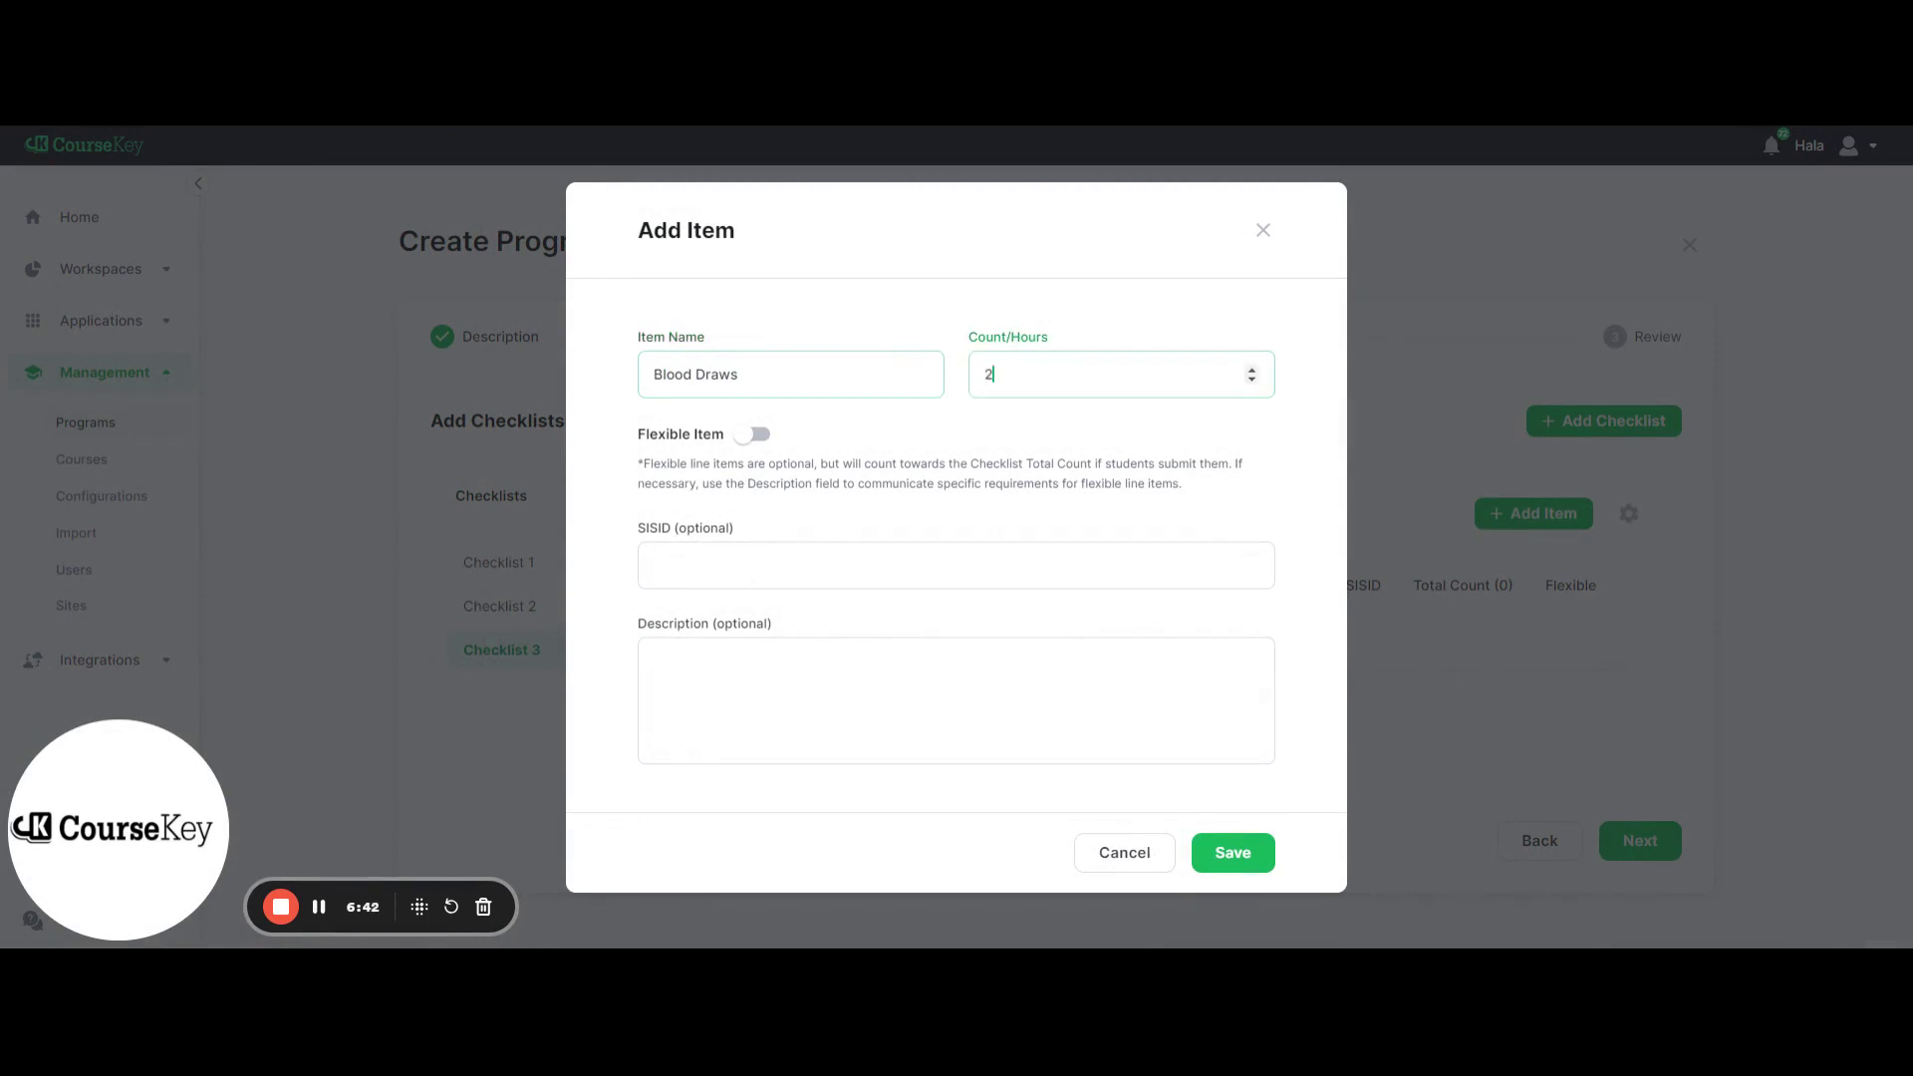
{"action": "left_click", "coordinate": [1211, 857]}
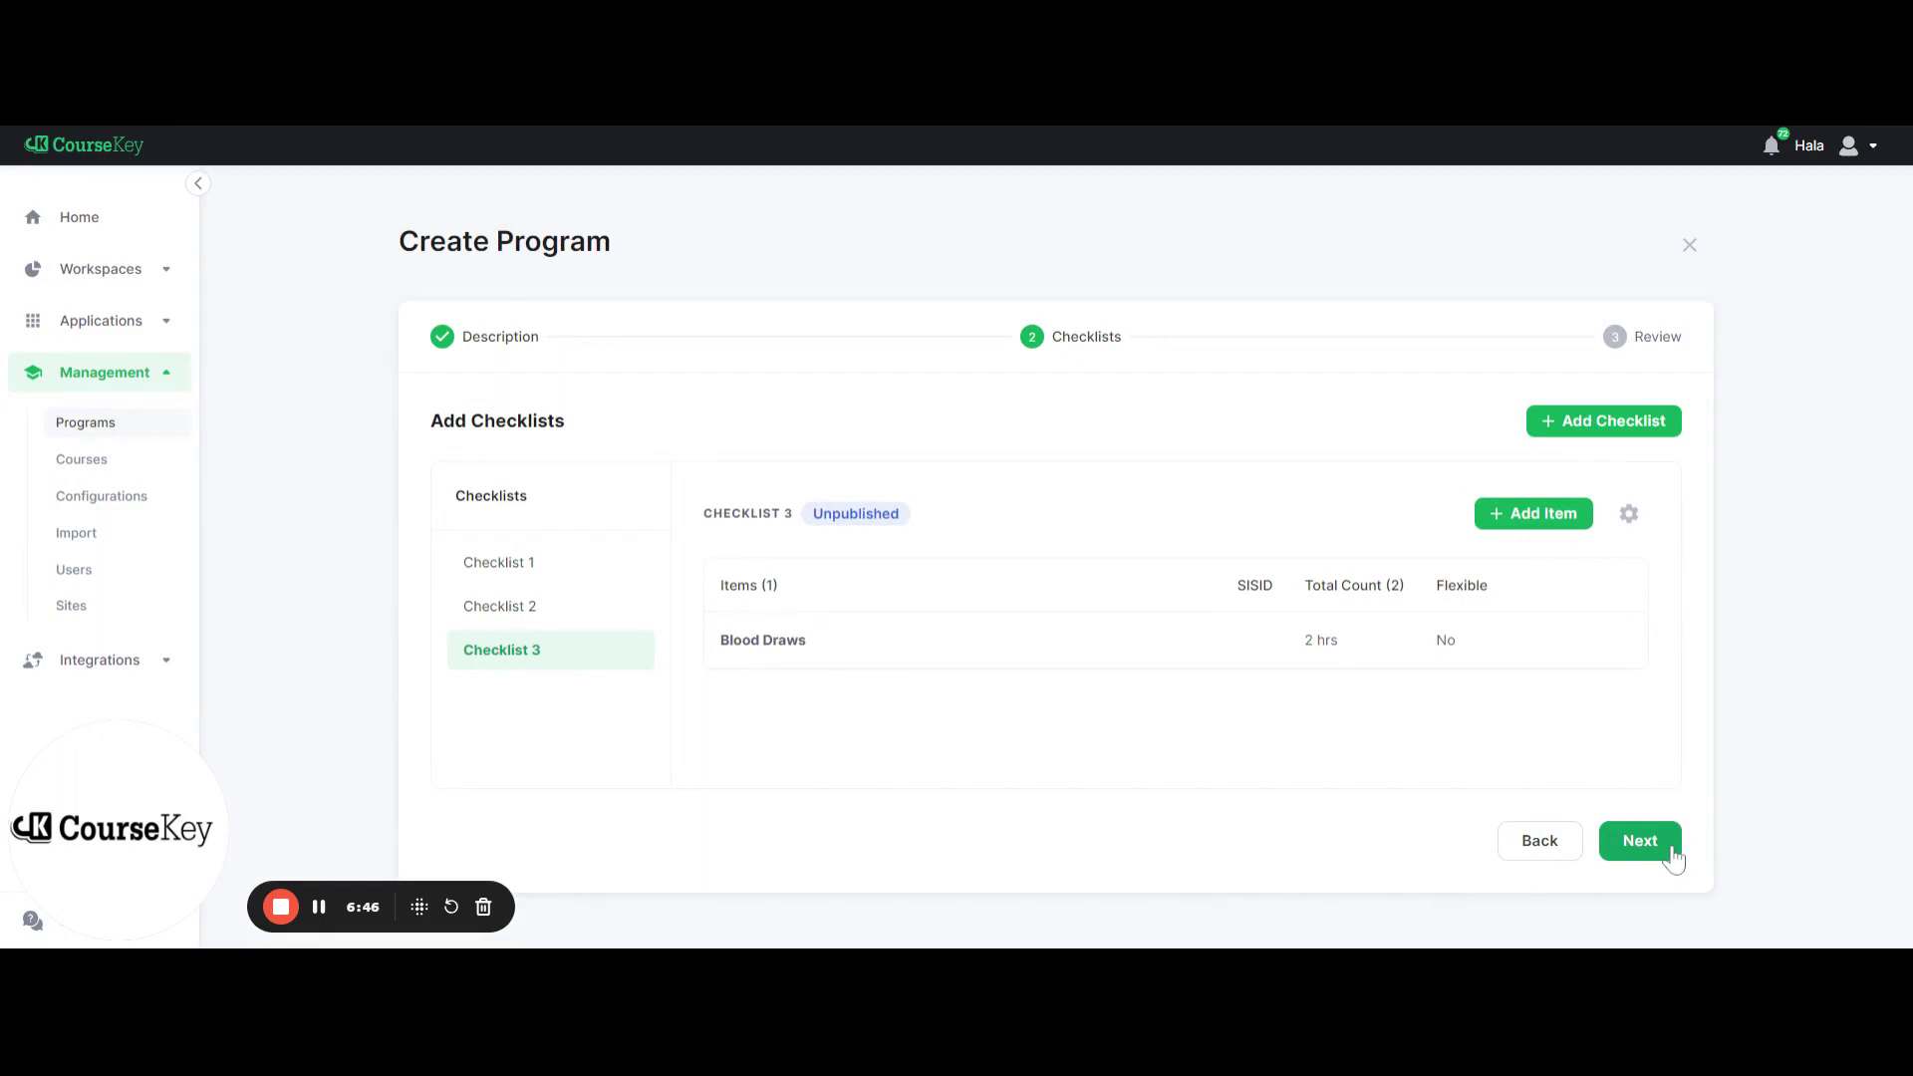
Review all three checklists and save the new program
{"action": "left_click", "coordinate": [1640, 841]}
{"action": "scroll", "coordinate": [1280, 763], "scroll_direction": "down", "scroll_amount": 5}
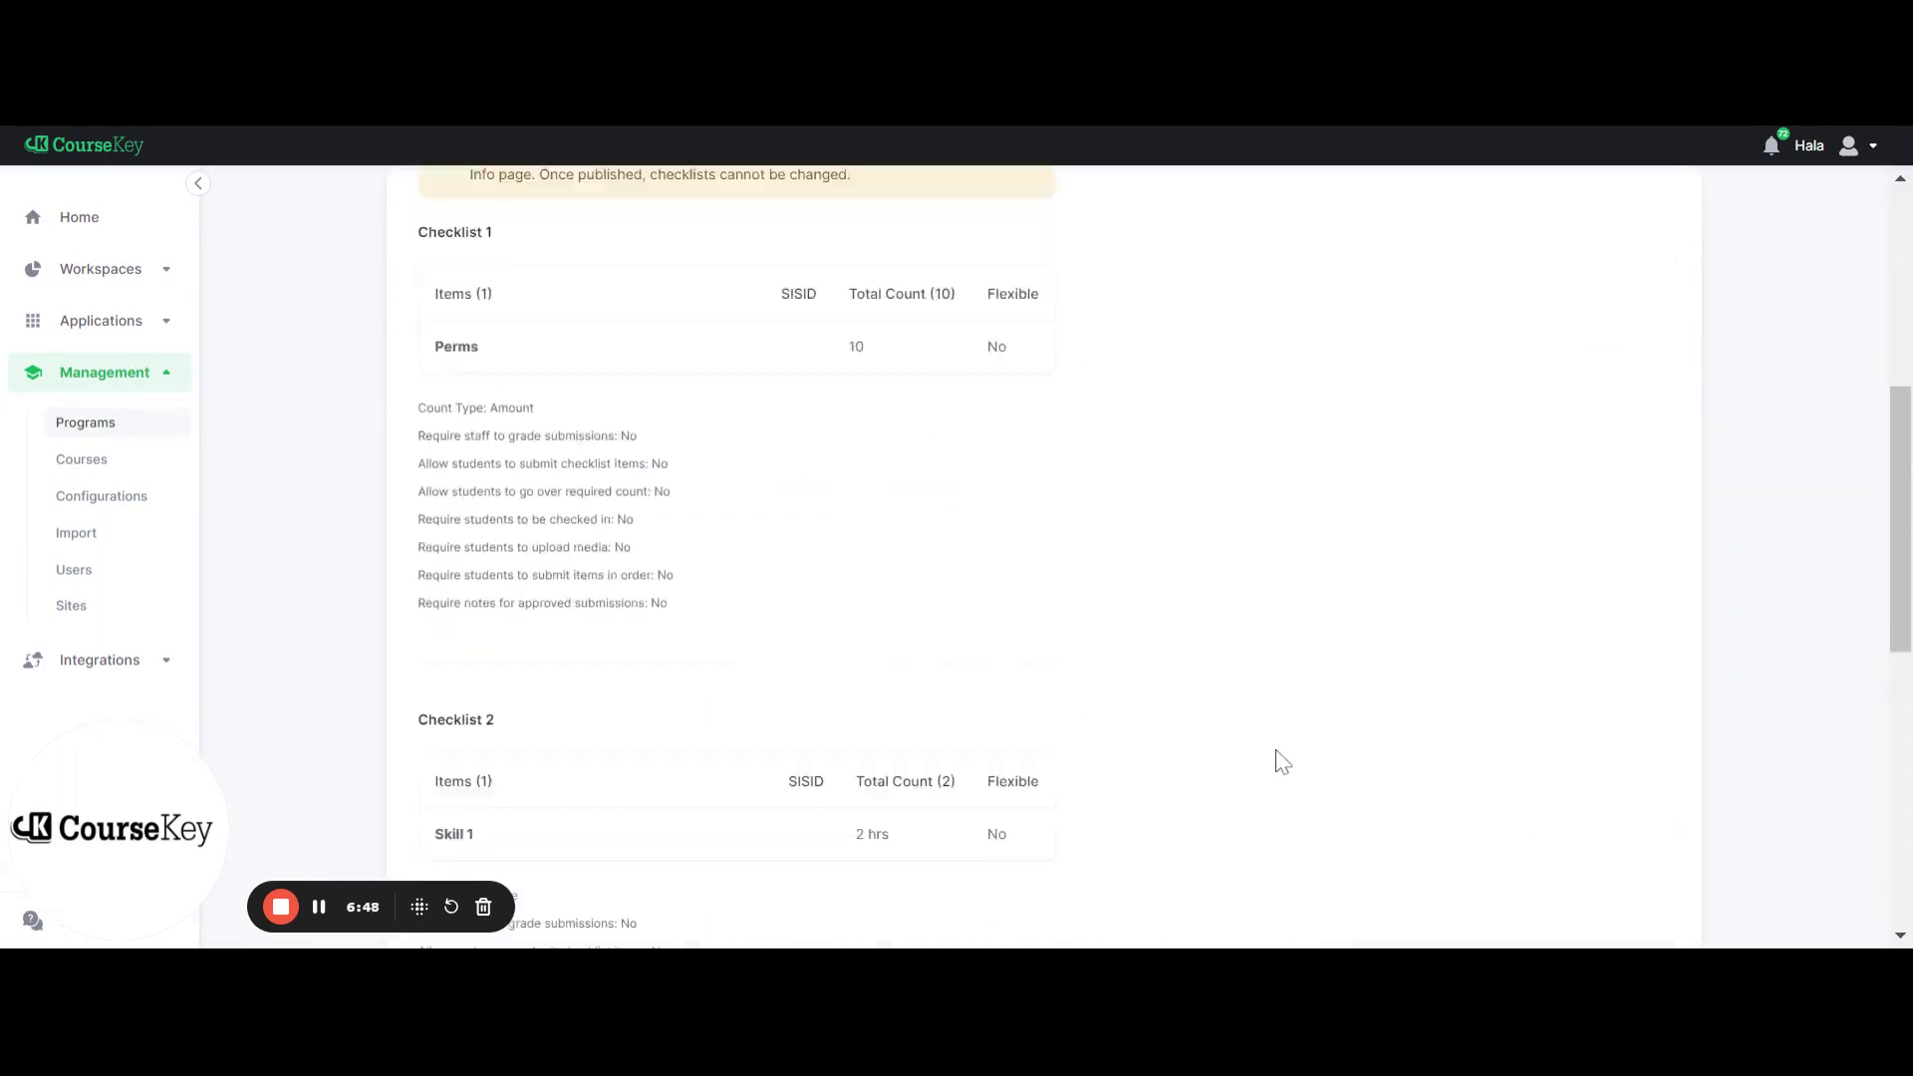
{"action": "scroll", "coordinate": [1280, 762], "scroll_direction": "down", "scroll_amount": 8}
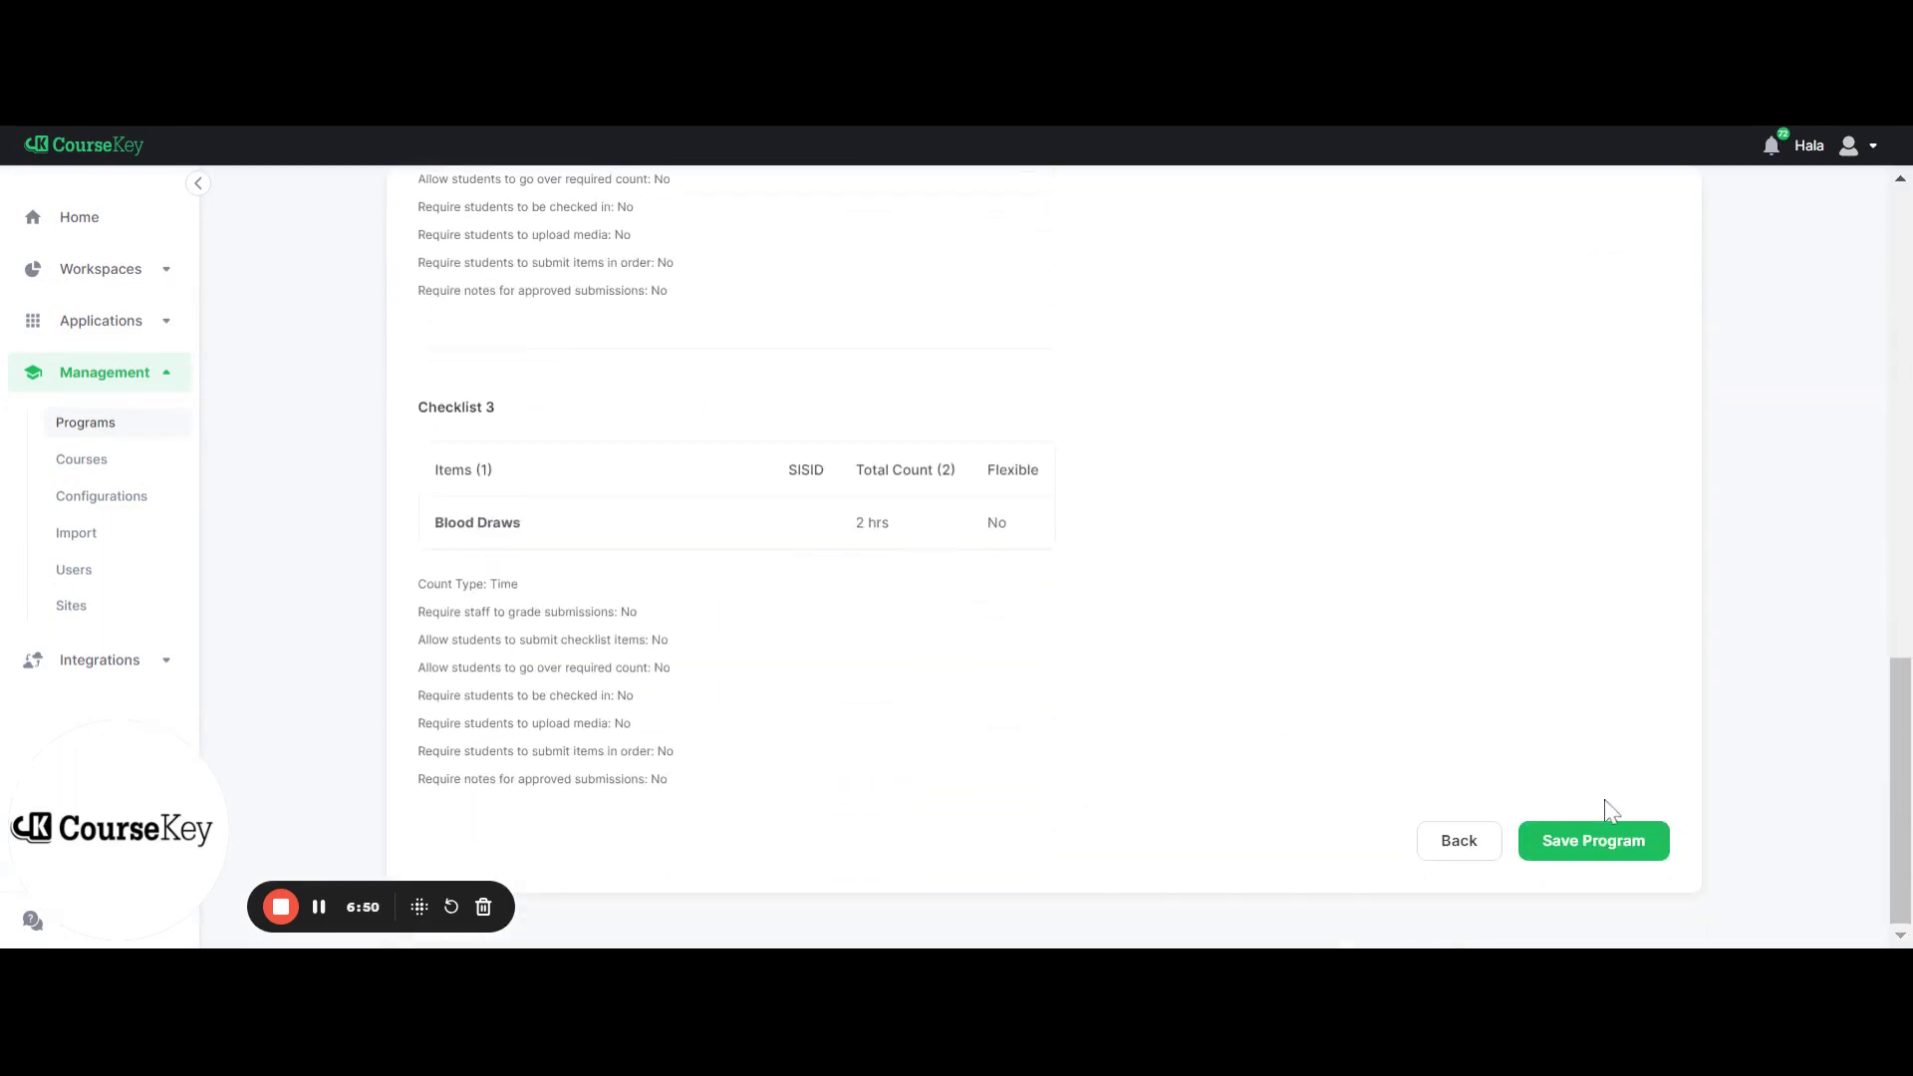
{"action": "left_click", "coordinate": [1599, 853]}
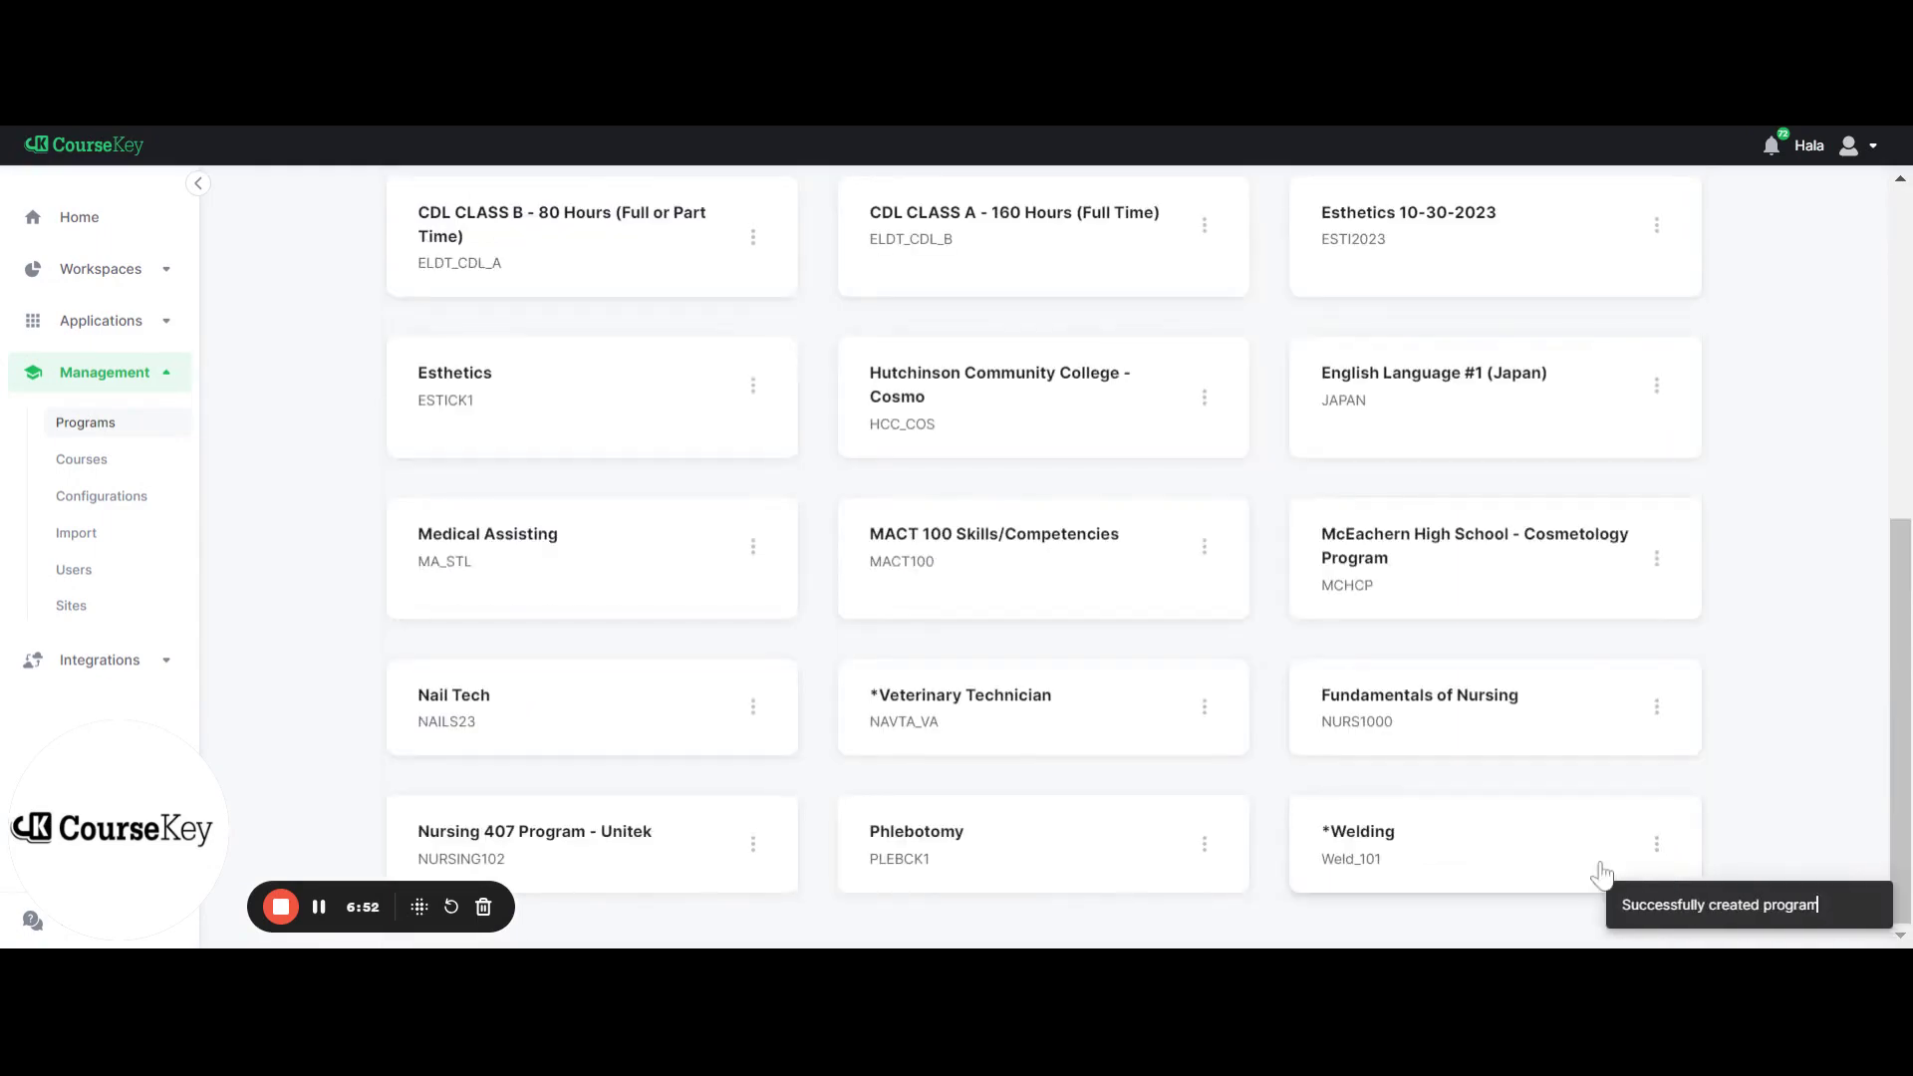
Open the Program Info page for Program Name (Program1) from the filtered Programs list
{"action": "scroll", "coordinate": [692, 713], "scroll_direction": "up", "scroll_amount": 6}
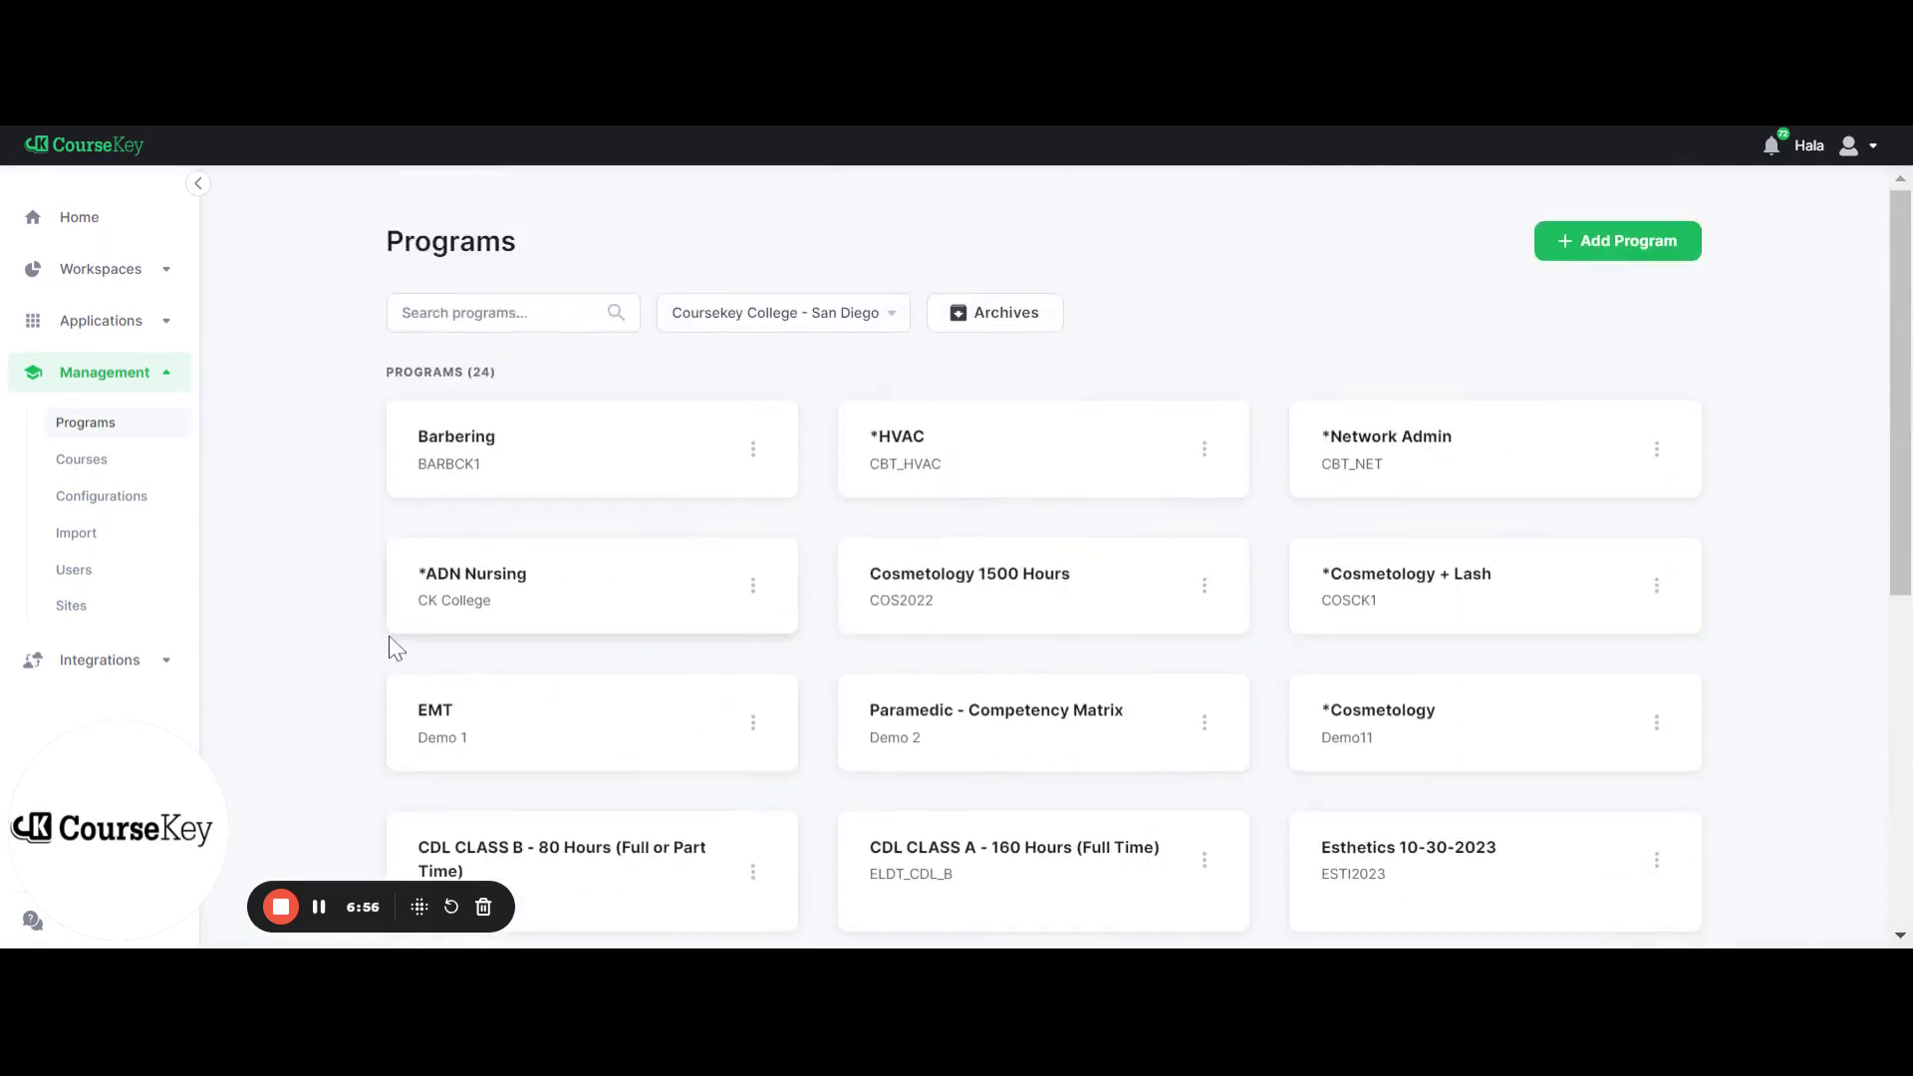
{"action": "left_click", "coordinate": [319, 924]}
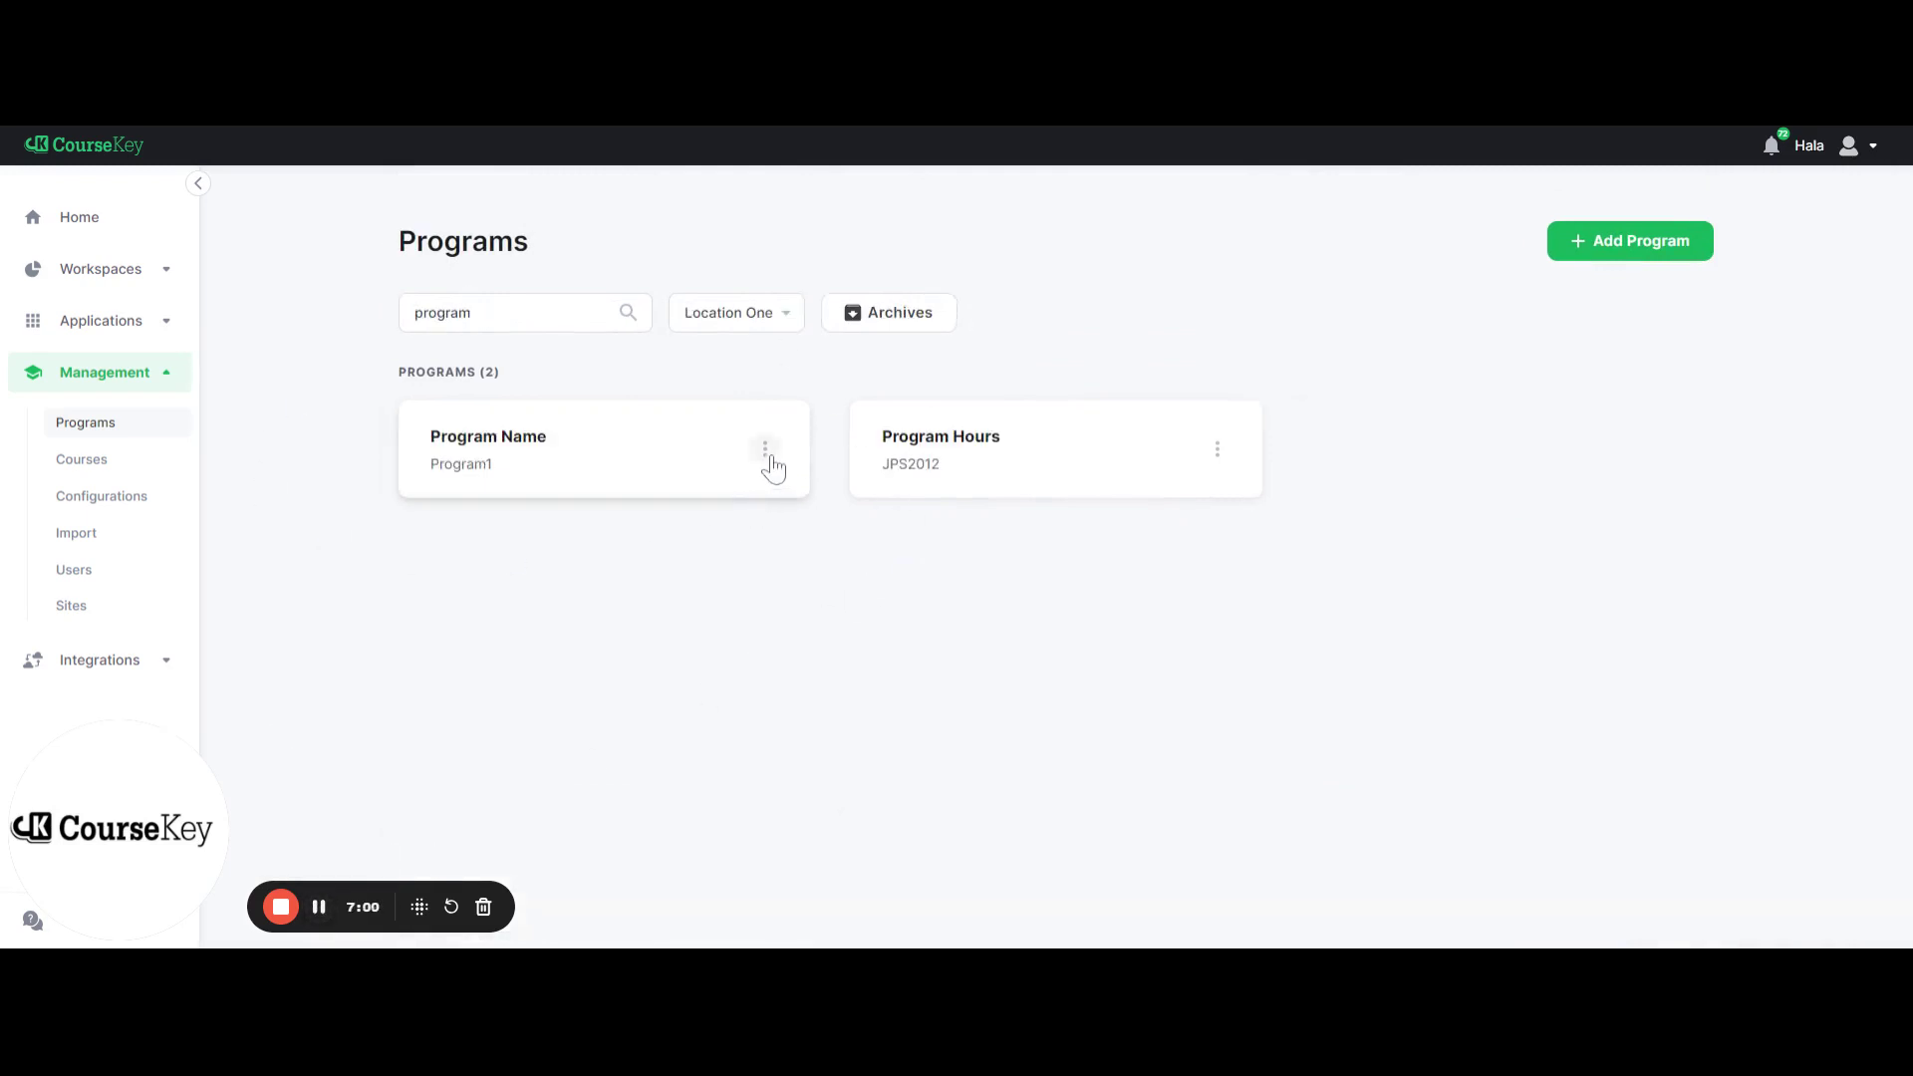
{"action": "left_click", "coordinate": [765, 450]}
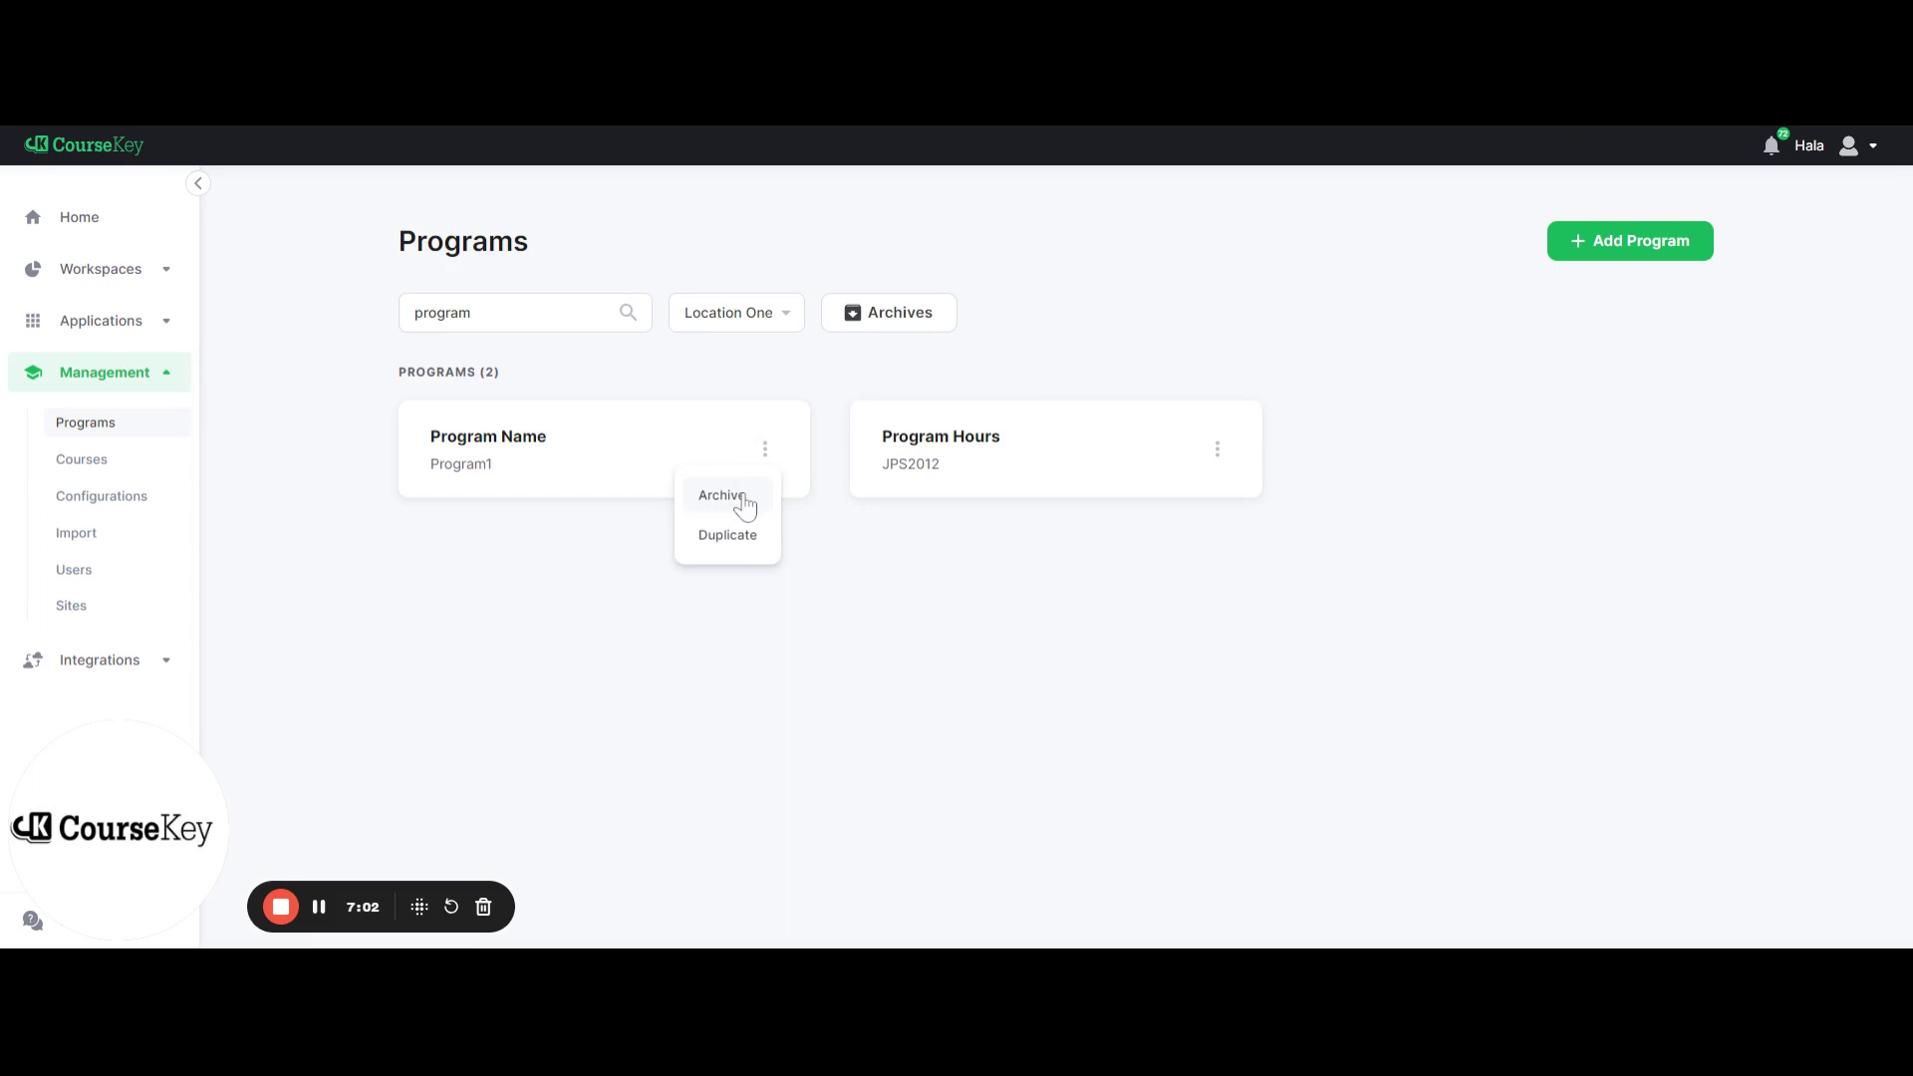
{"action": "left_click", "coordinate": [575, 629]}
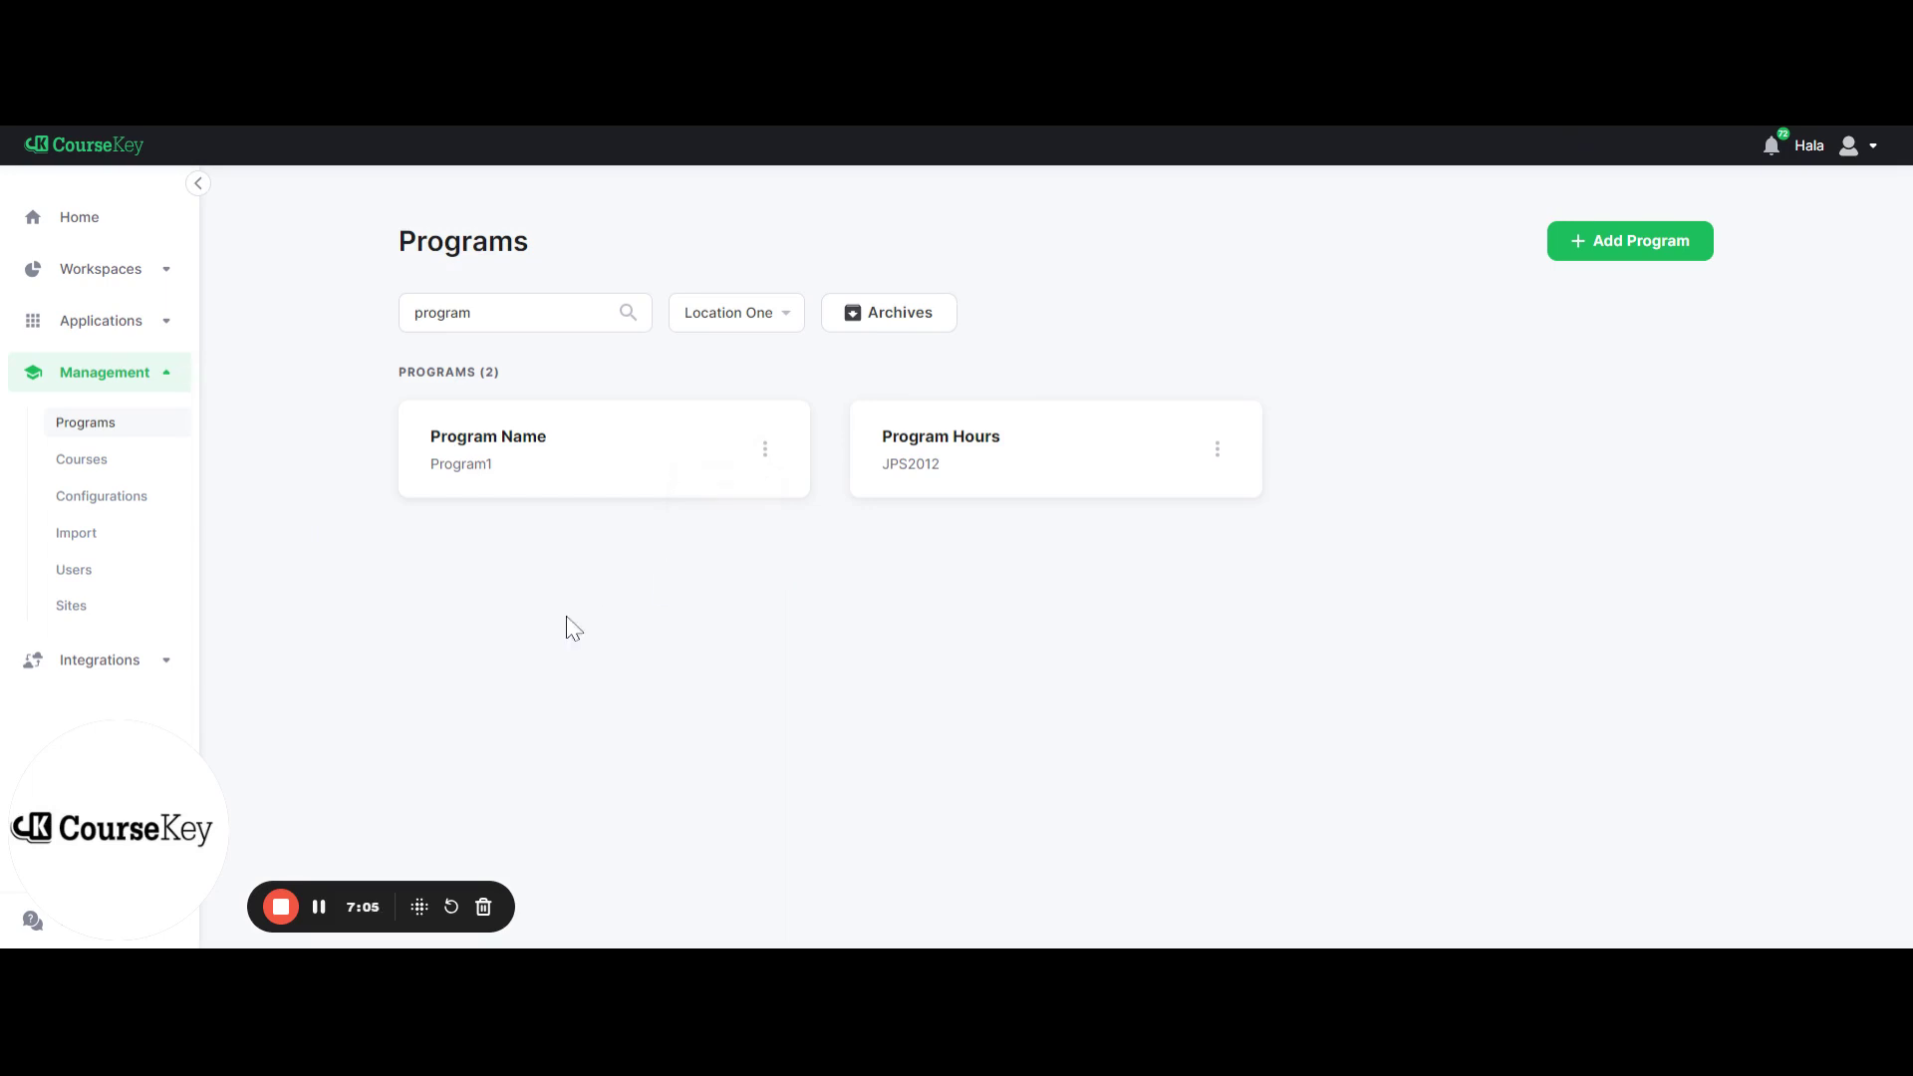
{"action": "left_click", "coordinate": [546, 468]}
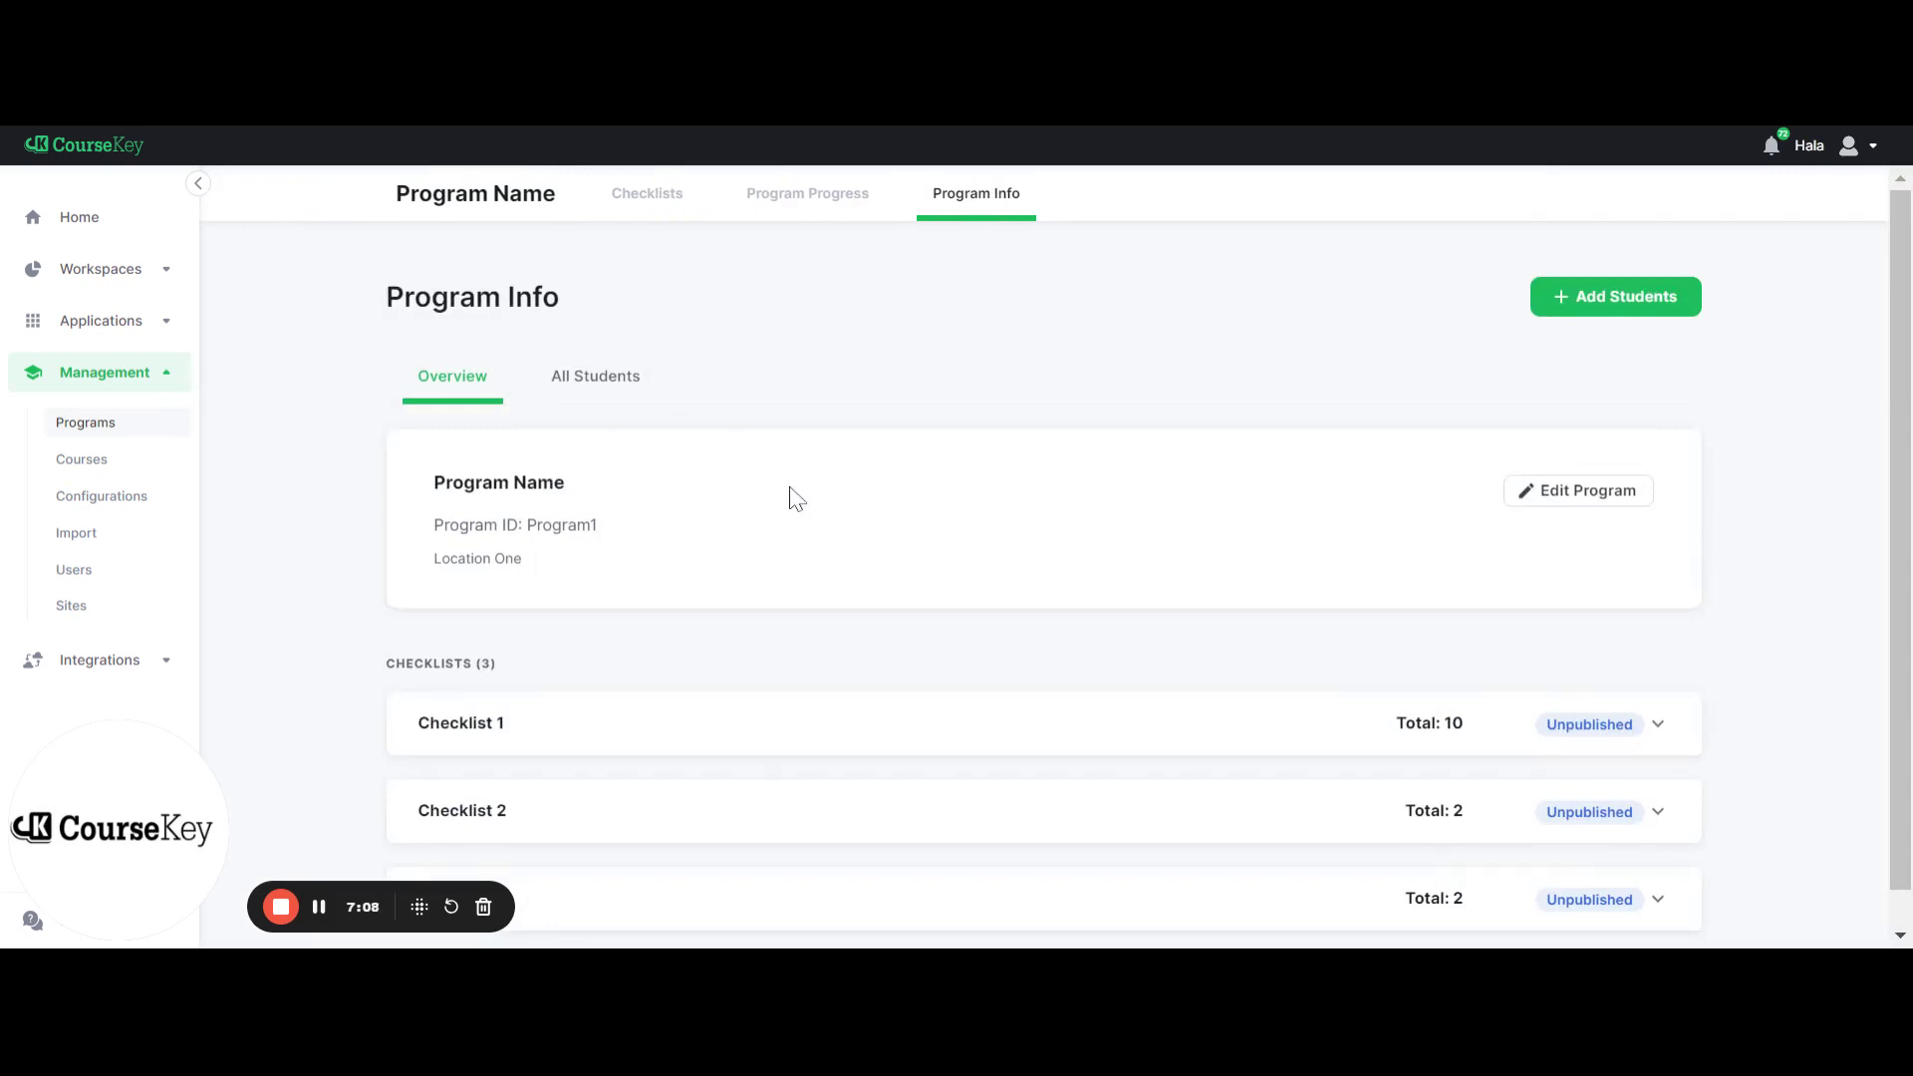
Expand Checklist 1, Checklist 2 and Checklist 3 on Program Info to review their items
{"action": "scroll", "coordinate": [797, 499], "scroll_direction": "down", "scroll_amount": 1}
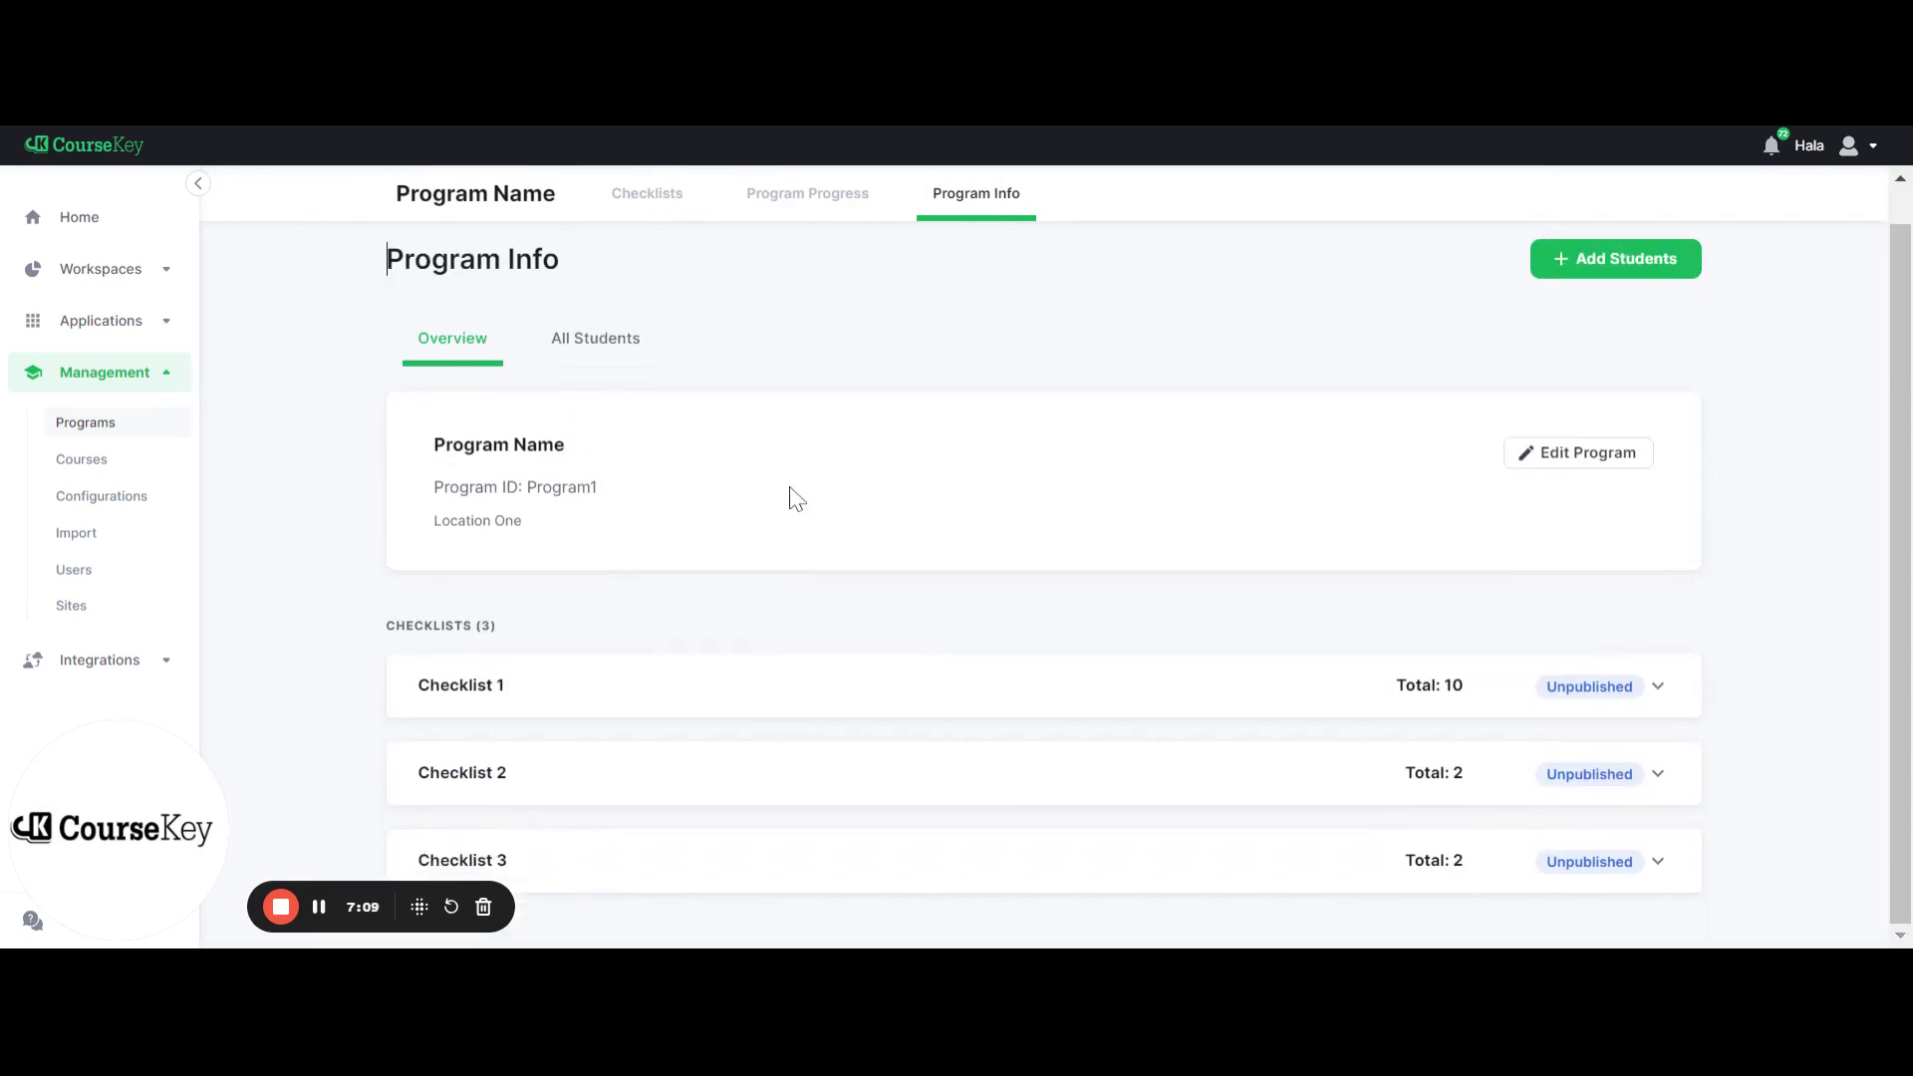
{"action": "left_click", "coordinate": [655, 705]}
{"action": "scroll", "coordinate": [658, 707], "scroll_direction": "down", "scroll_amount": 3}
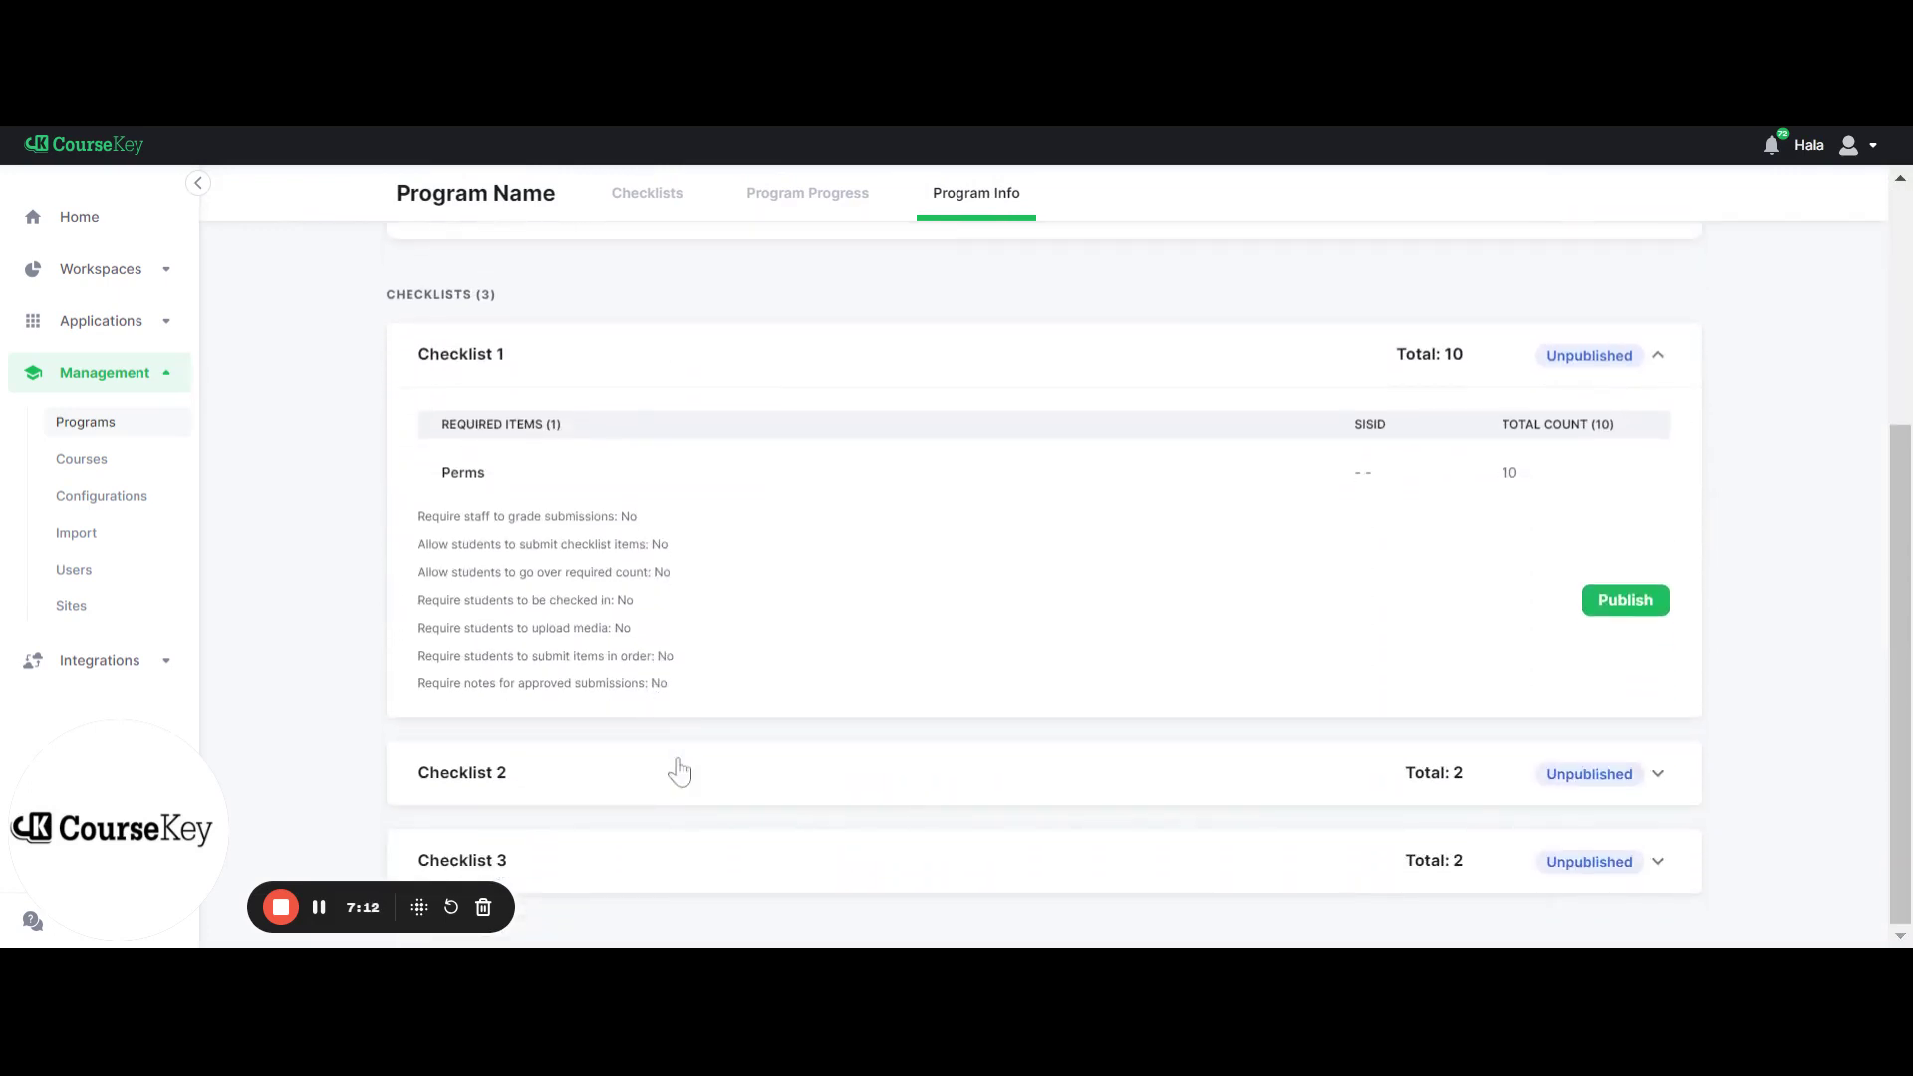
{"action": "left_click", "coordinate": [679, 773]}
{"action": "left_click", "coordinate": [684, 855]}
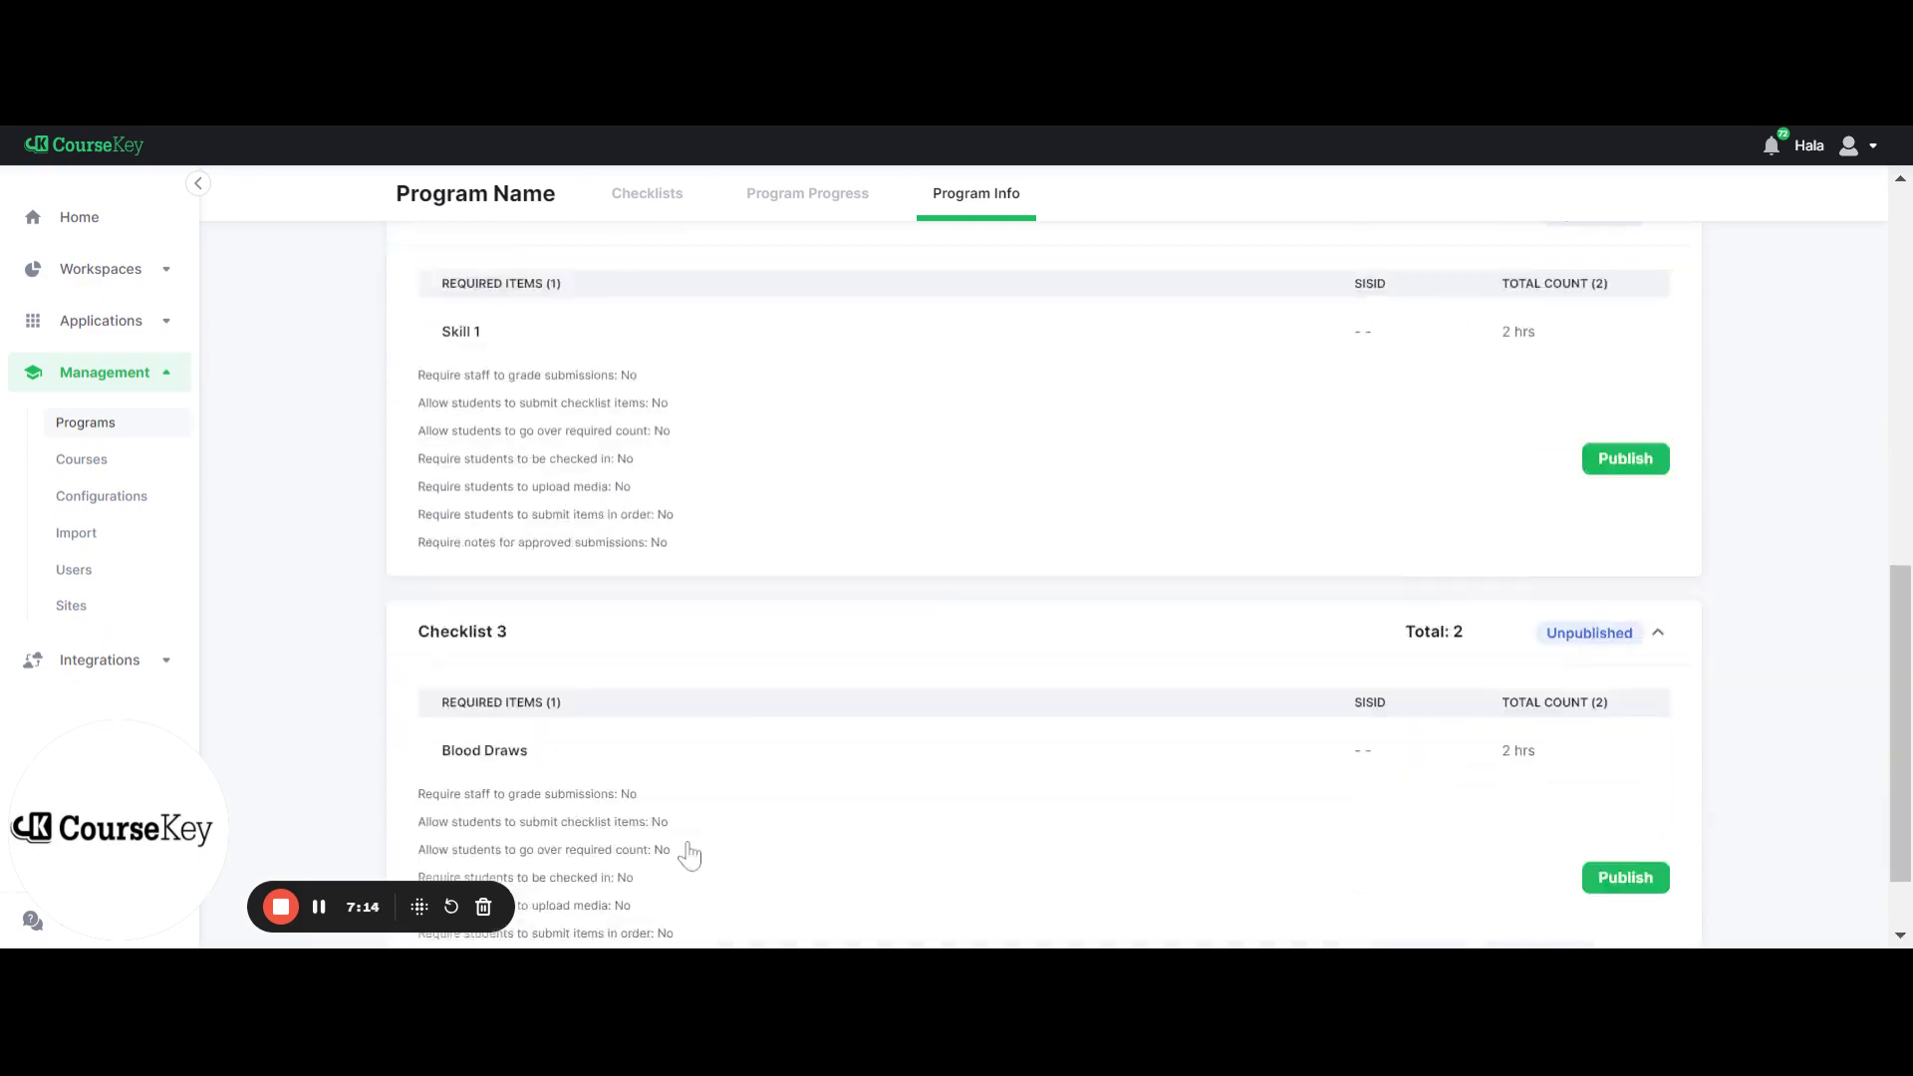
{"action": "scroll", "coordinate": [688, 854], "scroll_direction": "up", "scroll_amount": 5}
{"action": "scroll", "coordinate": [686, 853], "scroll_direction": "up", "scroll_amount": 5}
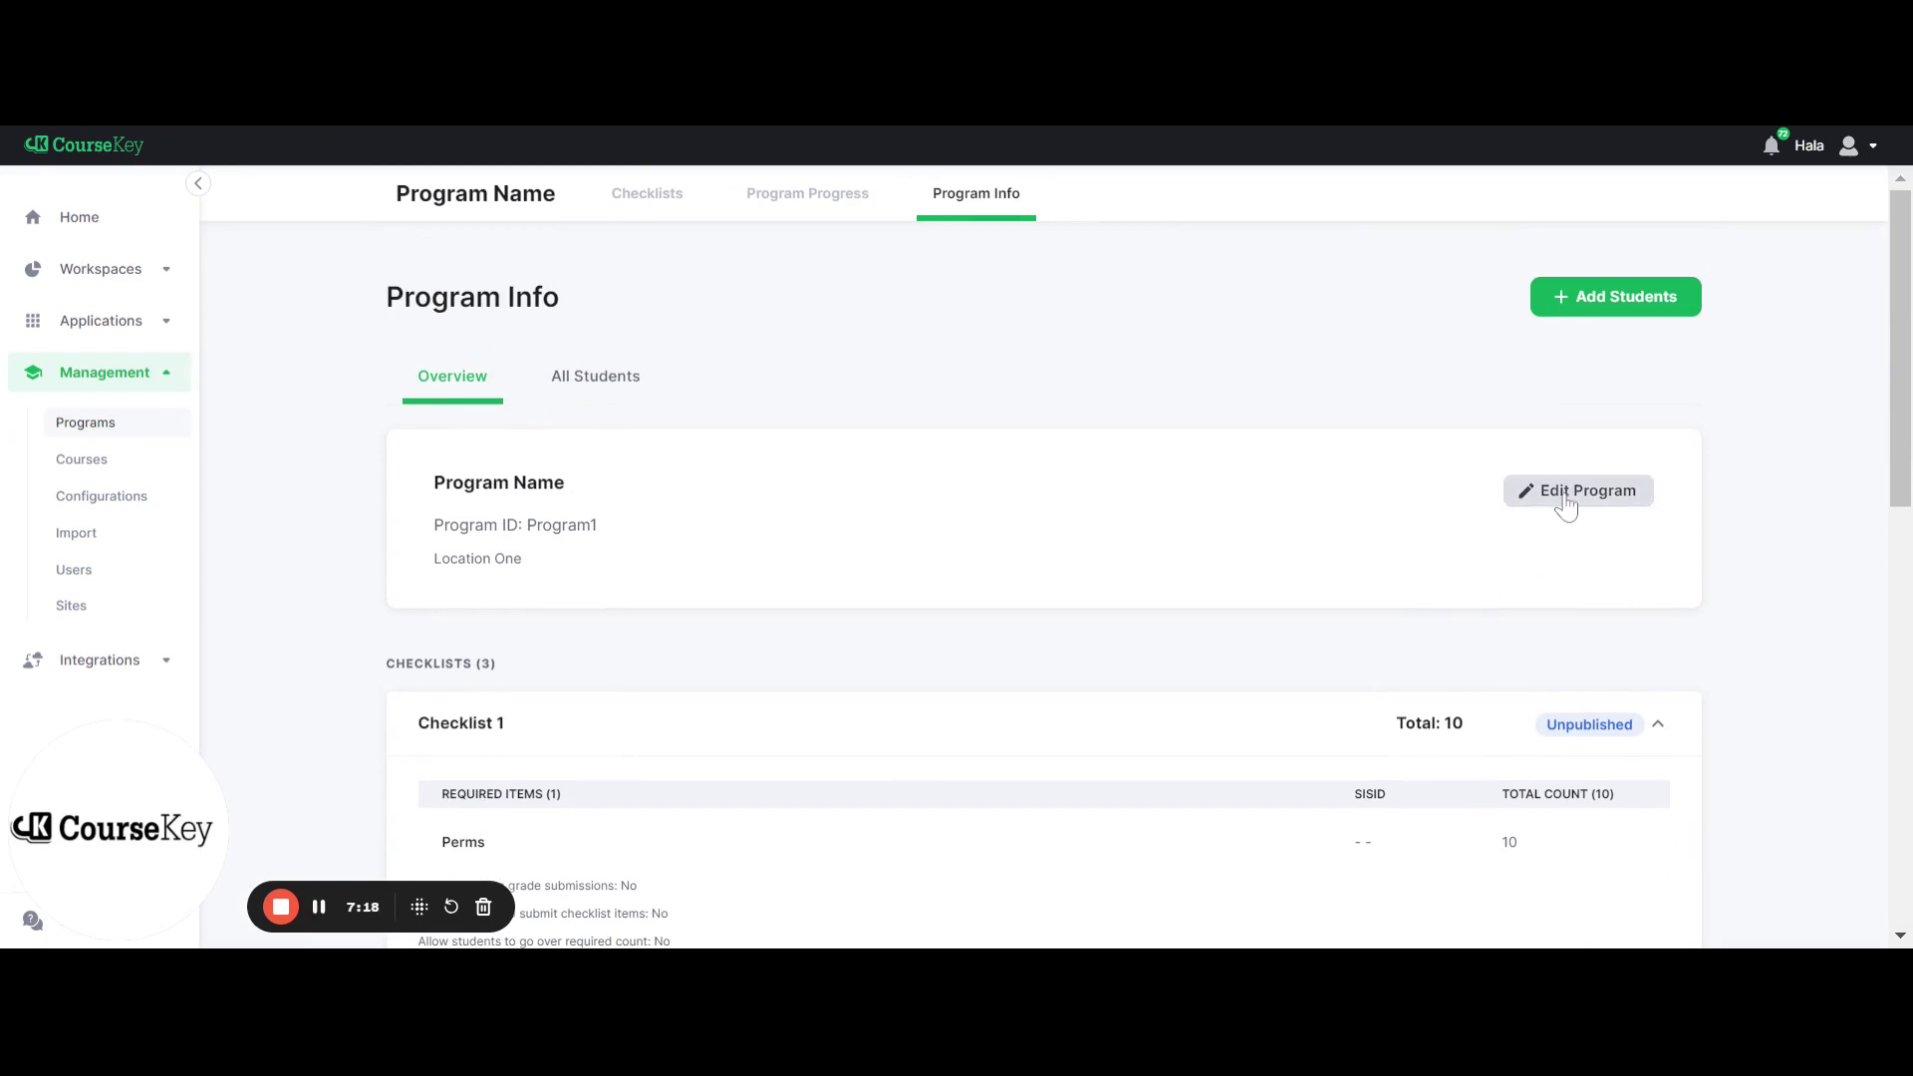
Edit the program and add Blow-Dry Style with count 1 to Checklist 1
{"action": "left_click", "coordinate": [1567, 498]}
{"action": "scroll", "coordinate": [1244, 697], "scroll_direction": "down", "scroll_amount": 2}
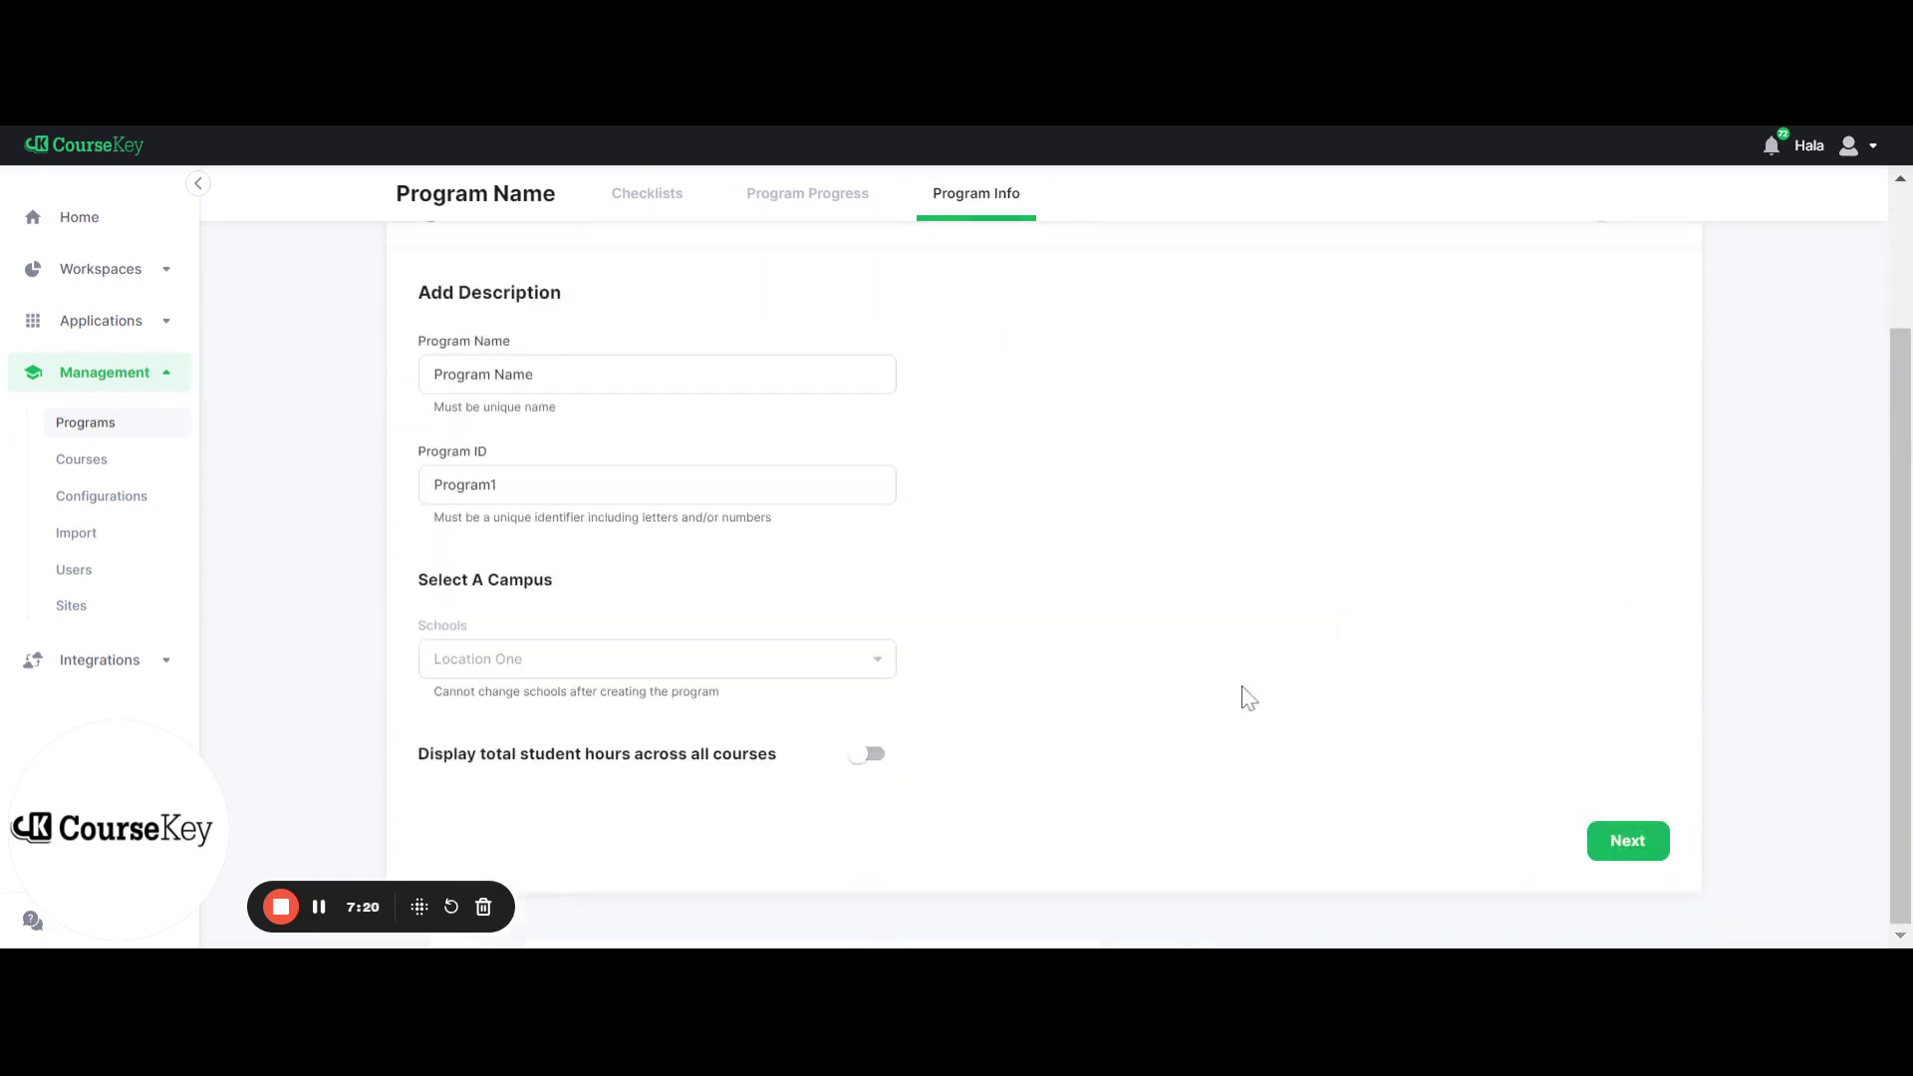
{"action": "left_click", "coordinate": [1612, 840]}
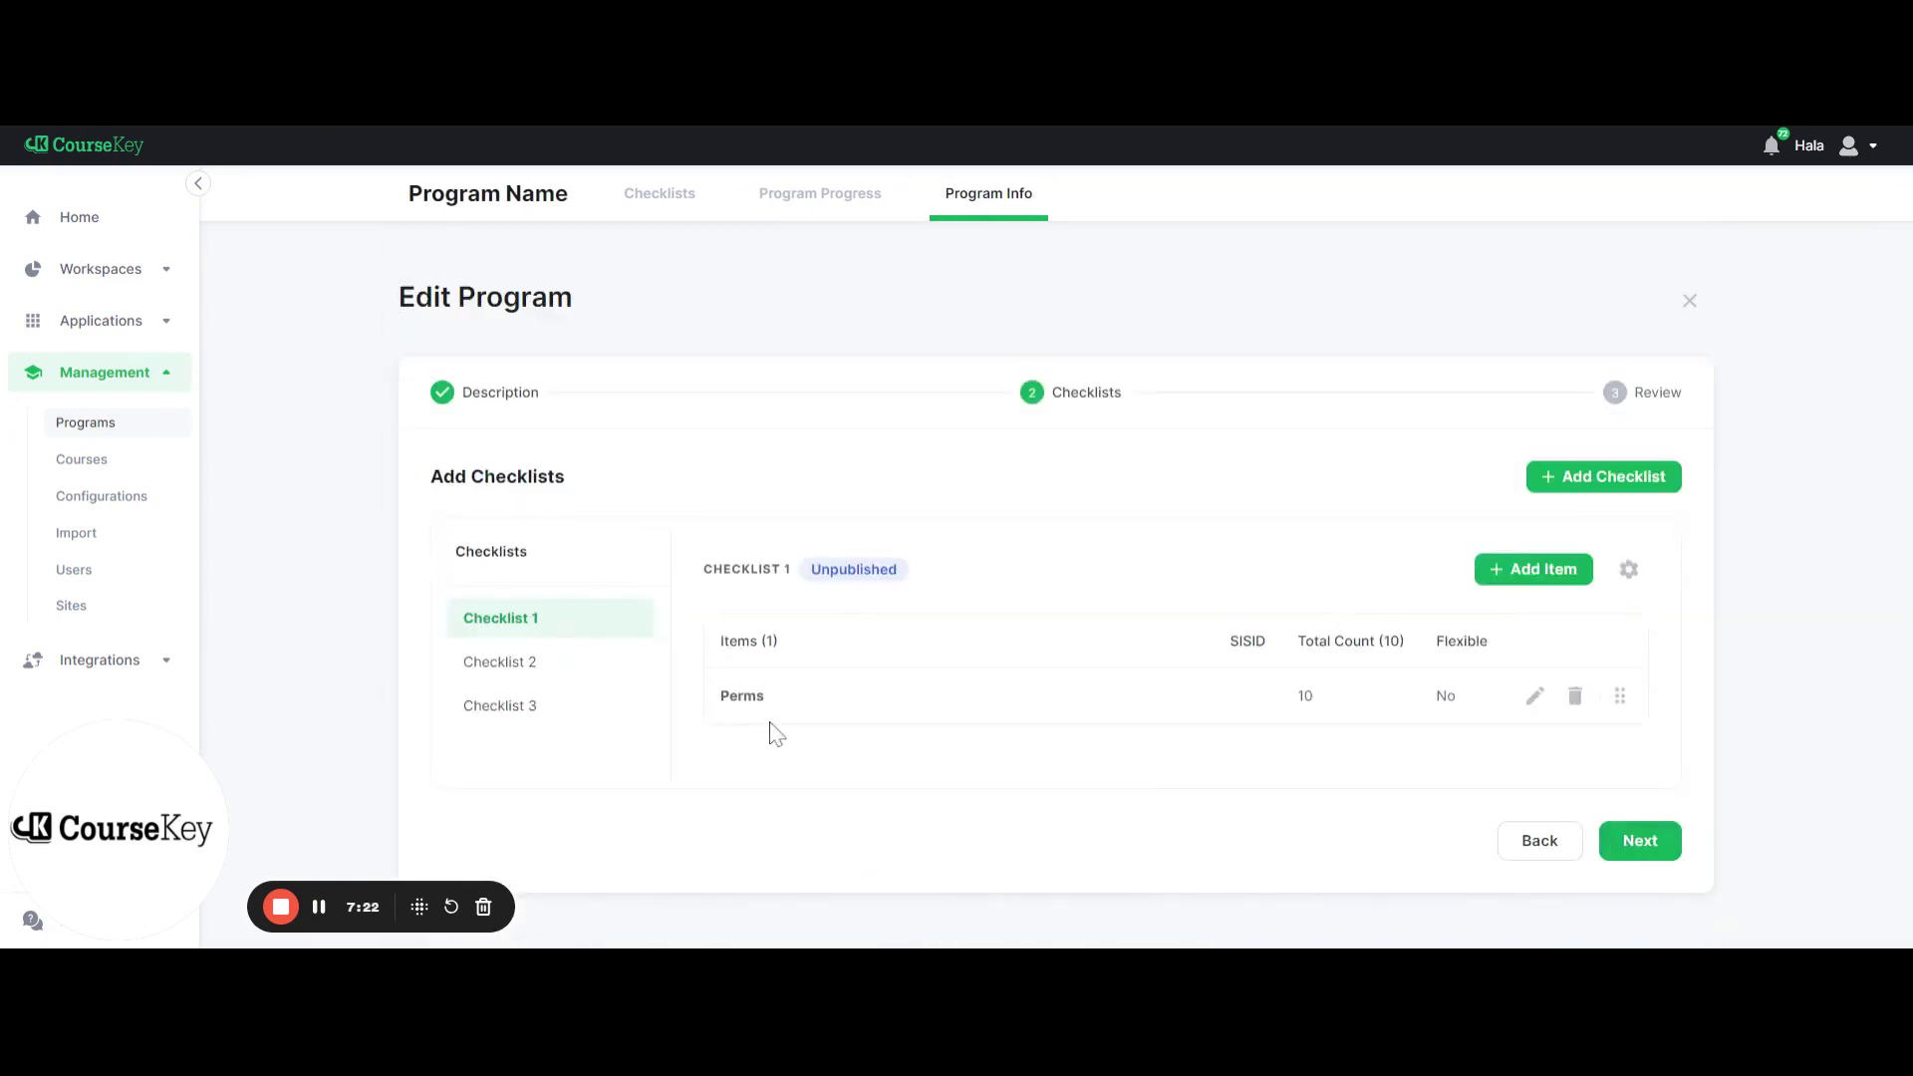
{"action": "left_click", "coordinate": [1507, 580]}
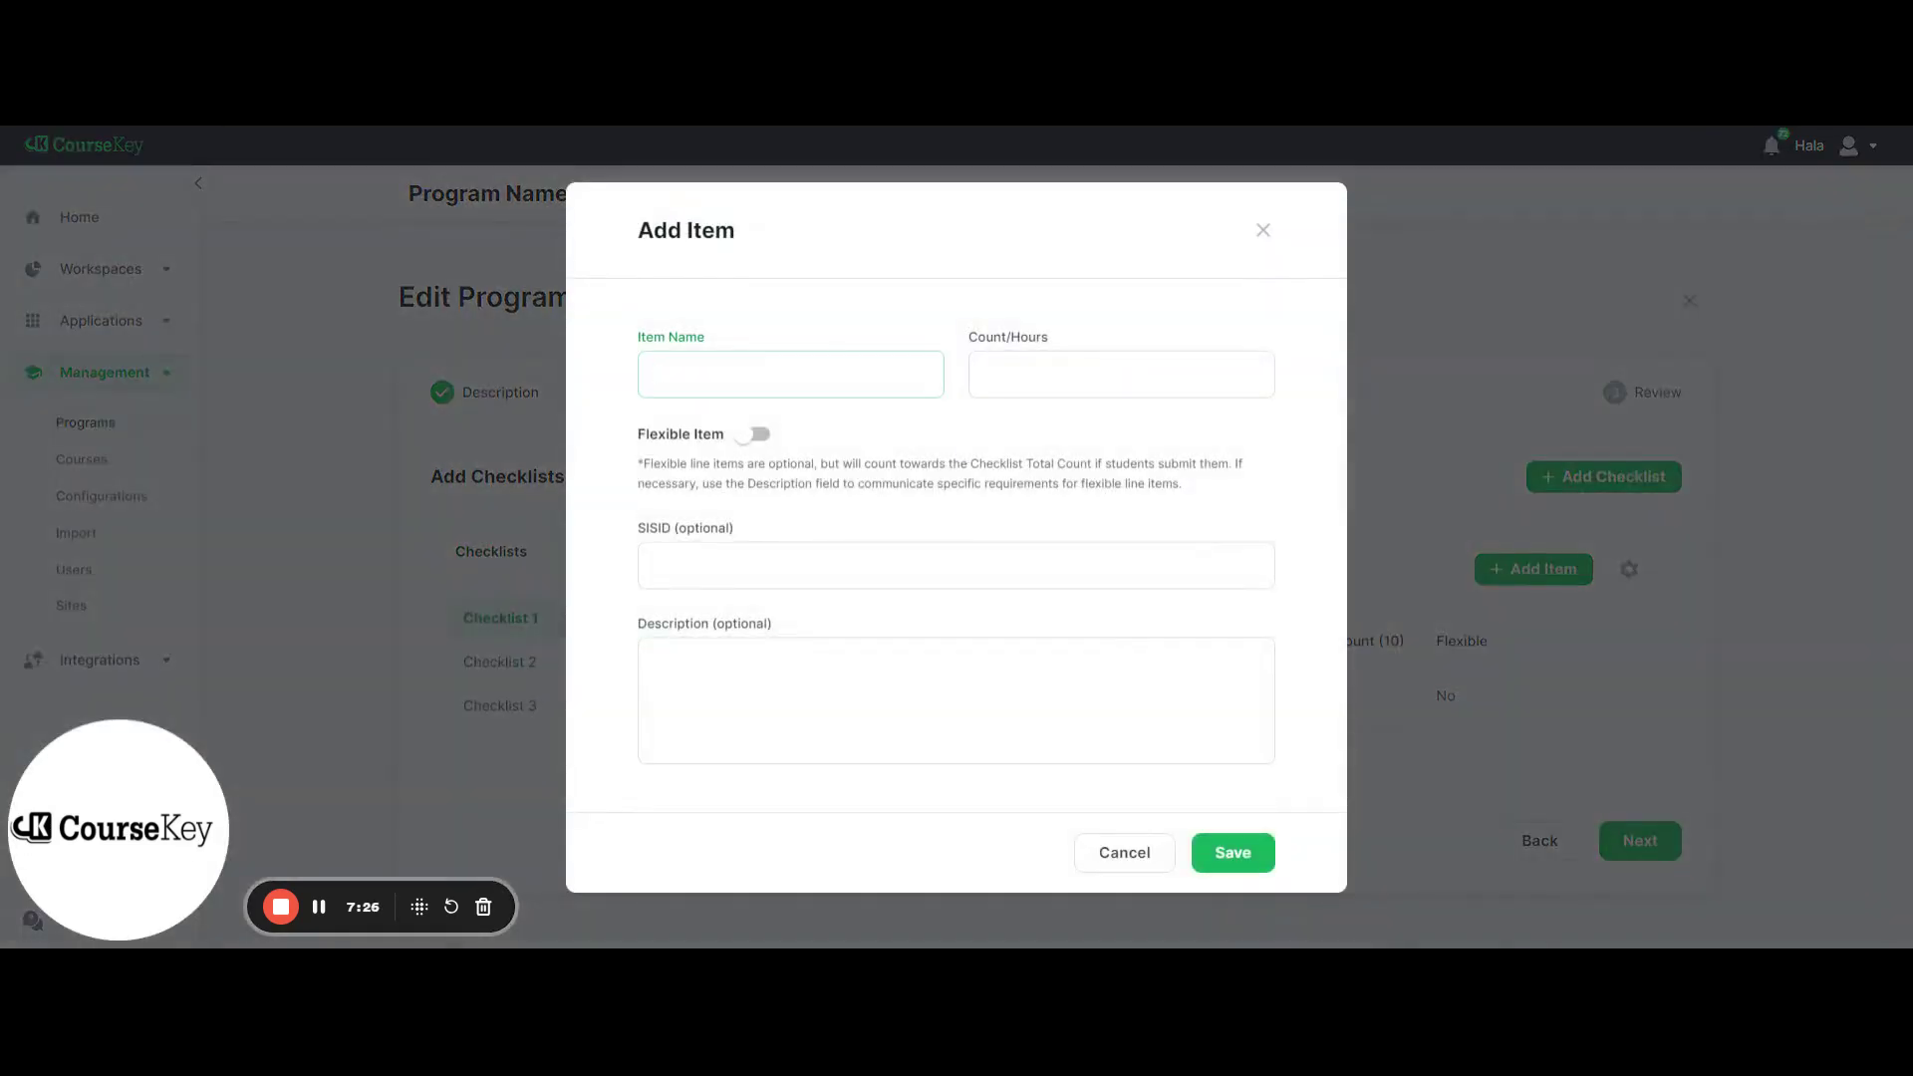
{"action": "type", "text": "Blow"}
{"action": "key", "text": "Down"}
{"action": "key", "text": "Return"}
{"action": "key", "text": "Tab"}
{"action": "type", "text": "1"}
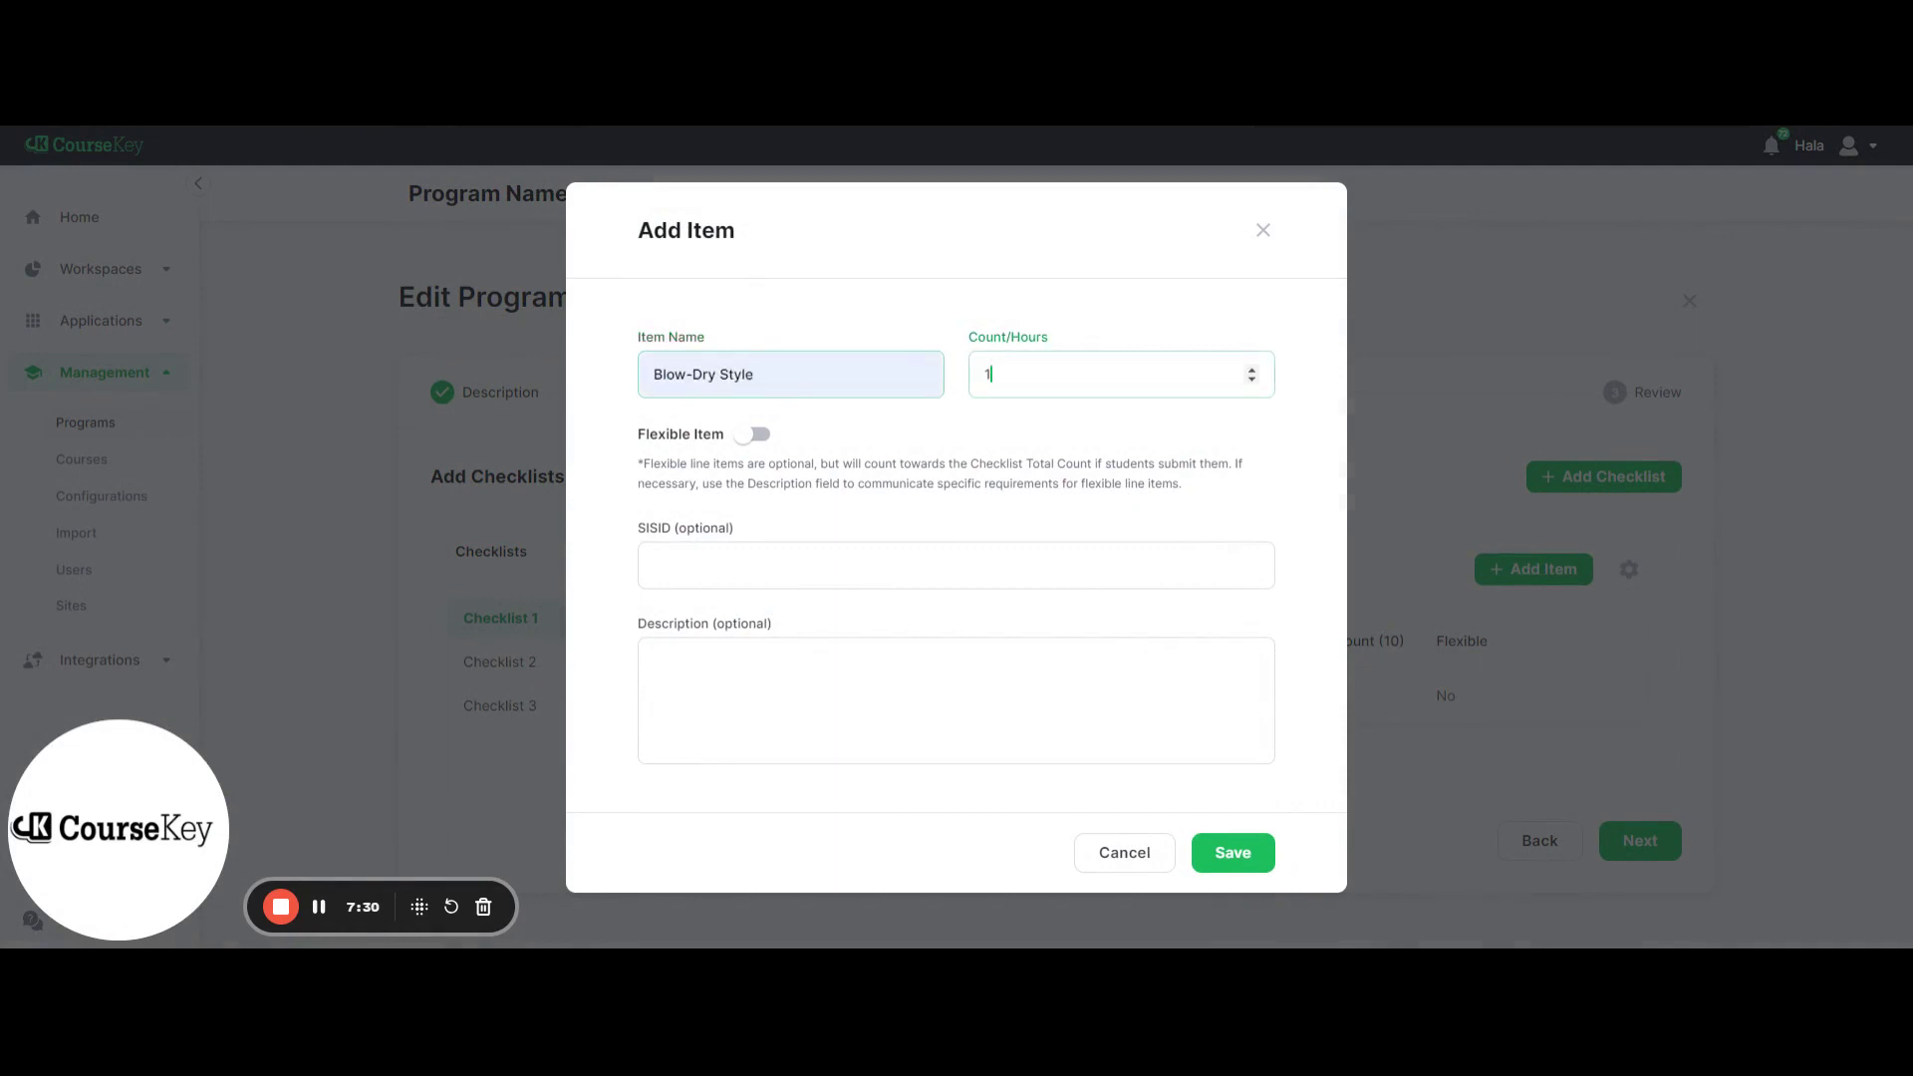
{"action": "left_click", "coordinate": [1233, 854]}
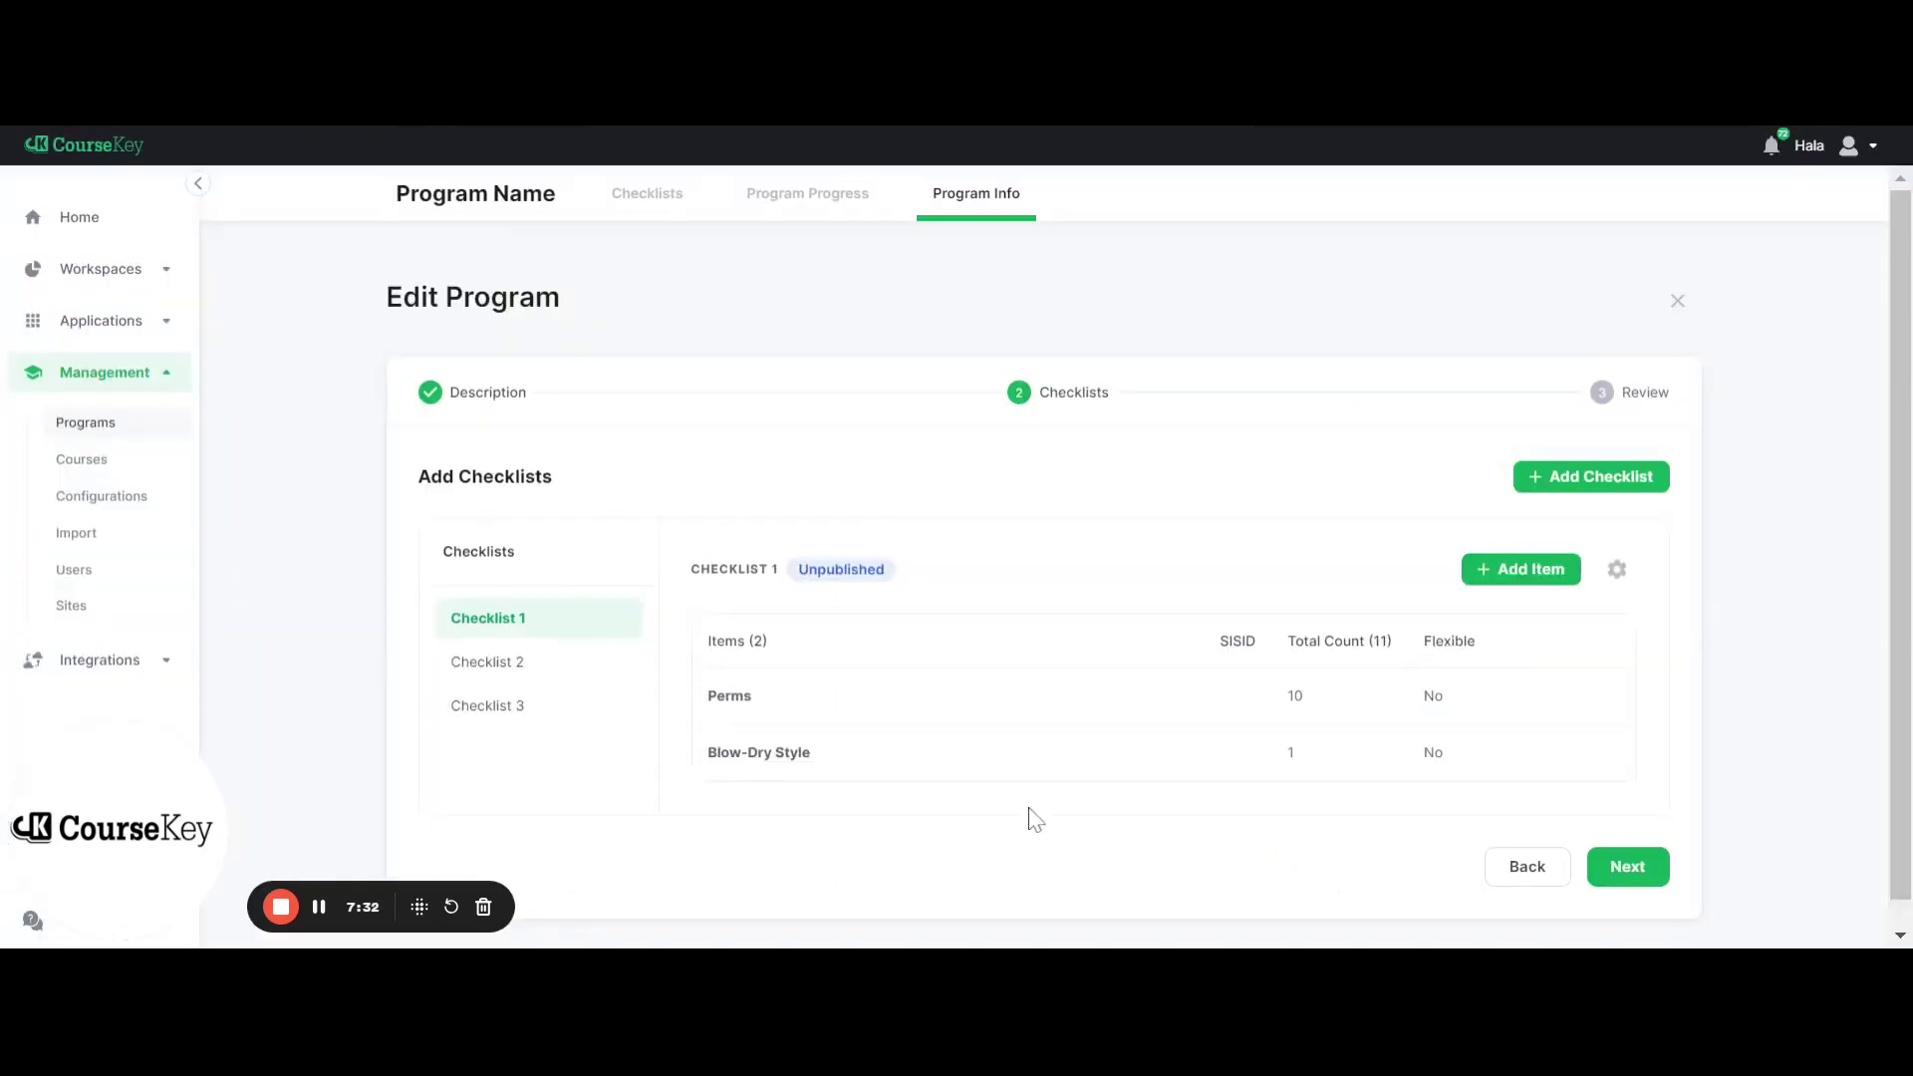
Add a Manicures item at 3 hrs to Checklist 2
{"action": "left_click", "coordinate": [587, 672]}
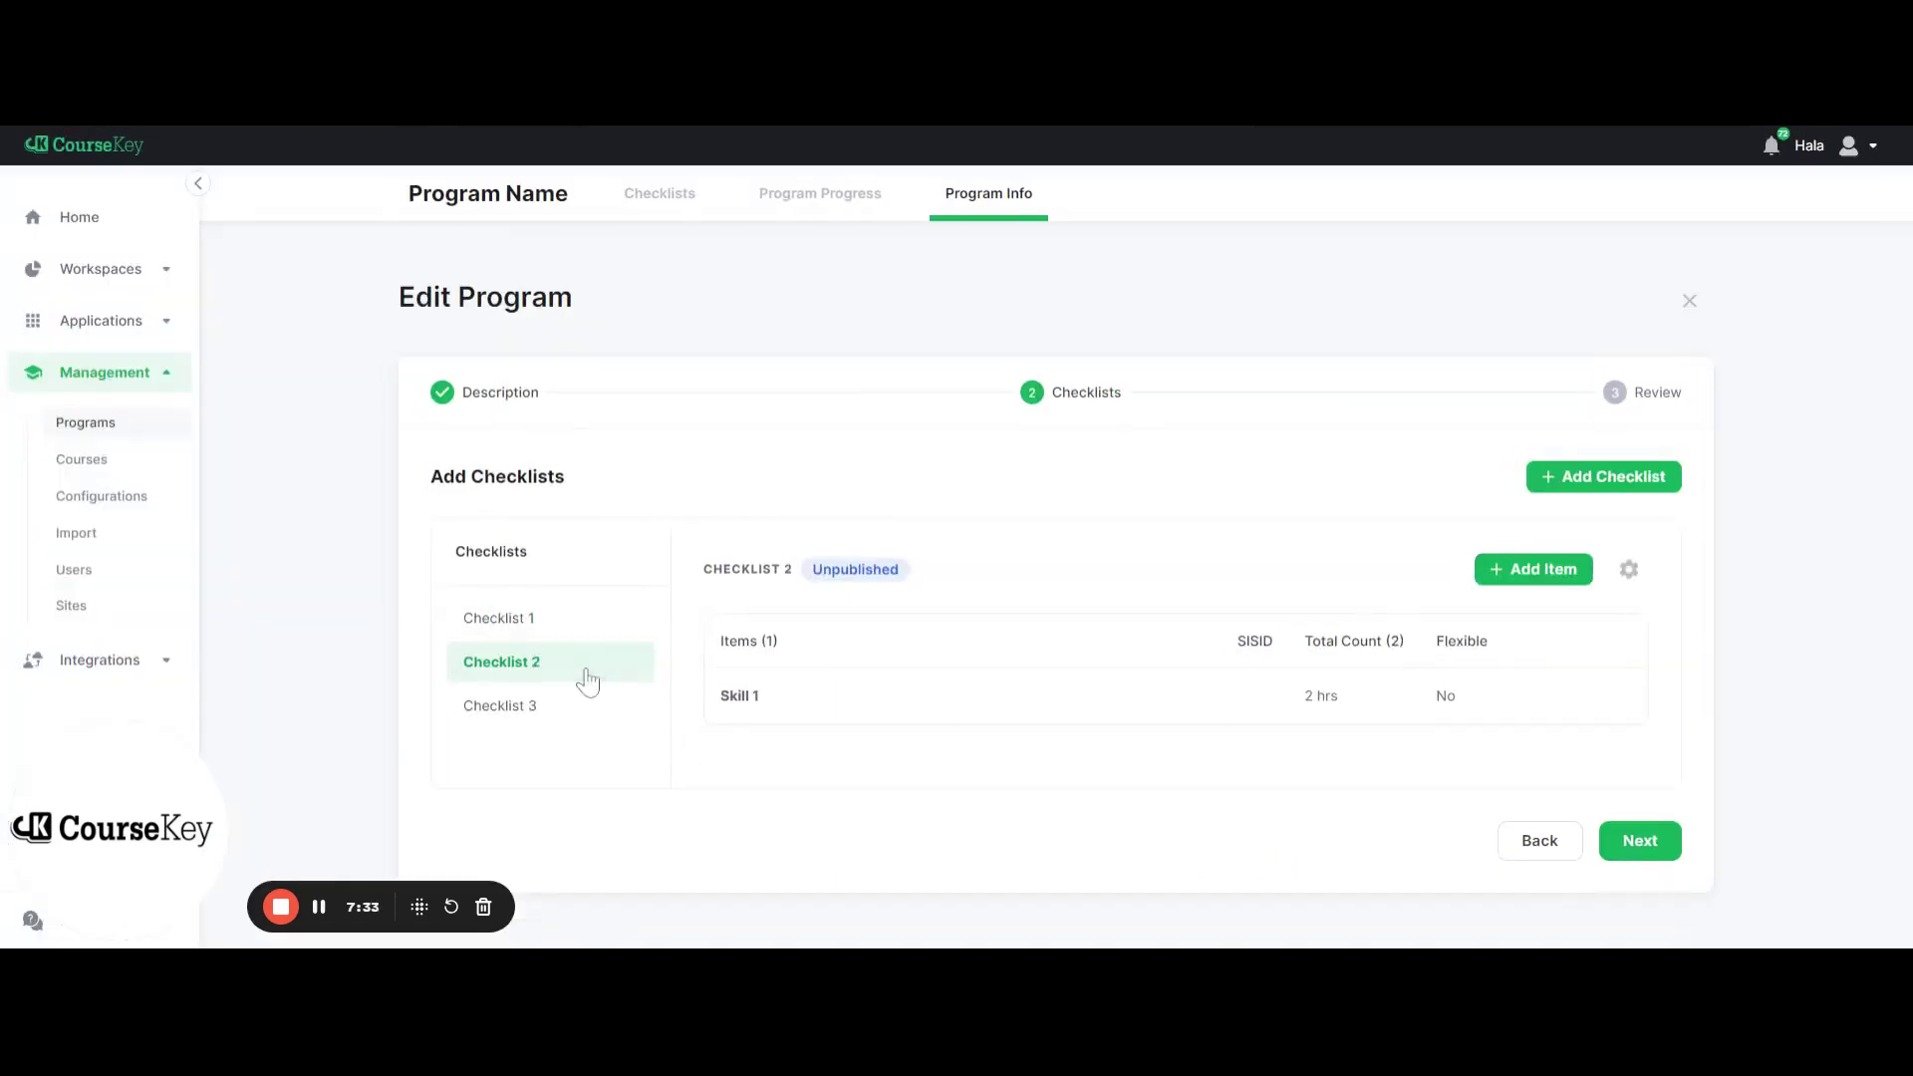
{"action": "left_click", "coordinate": [1555, 572]}
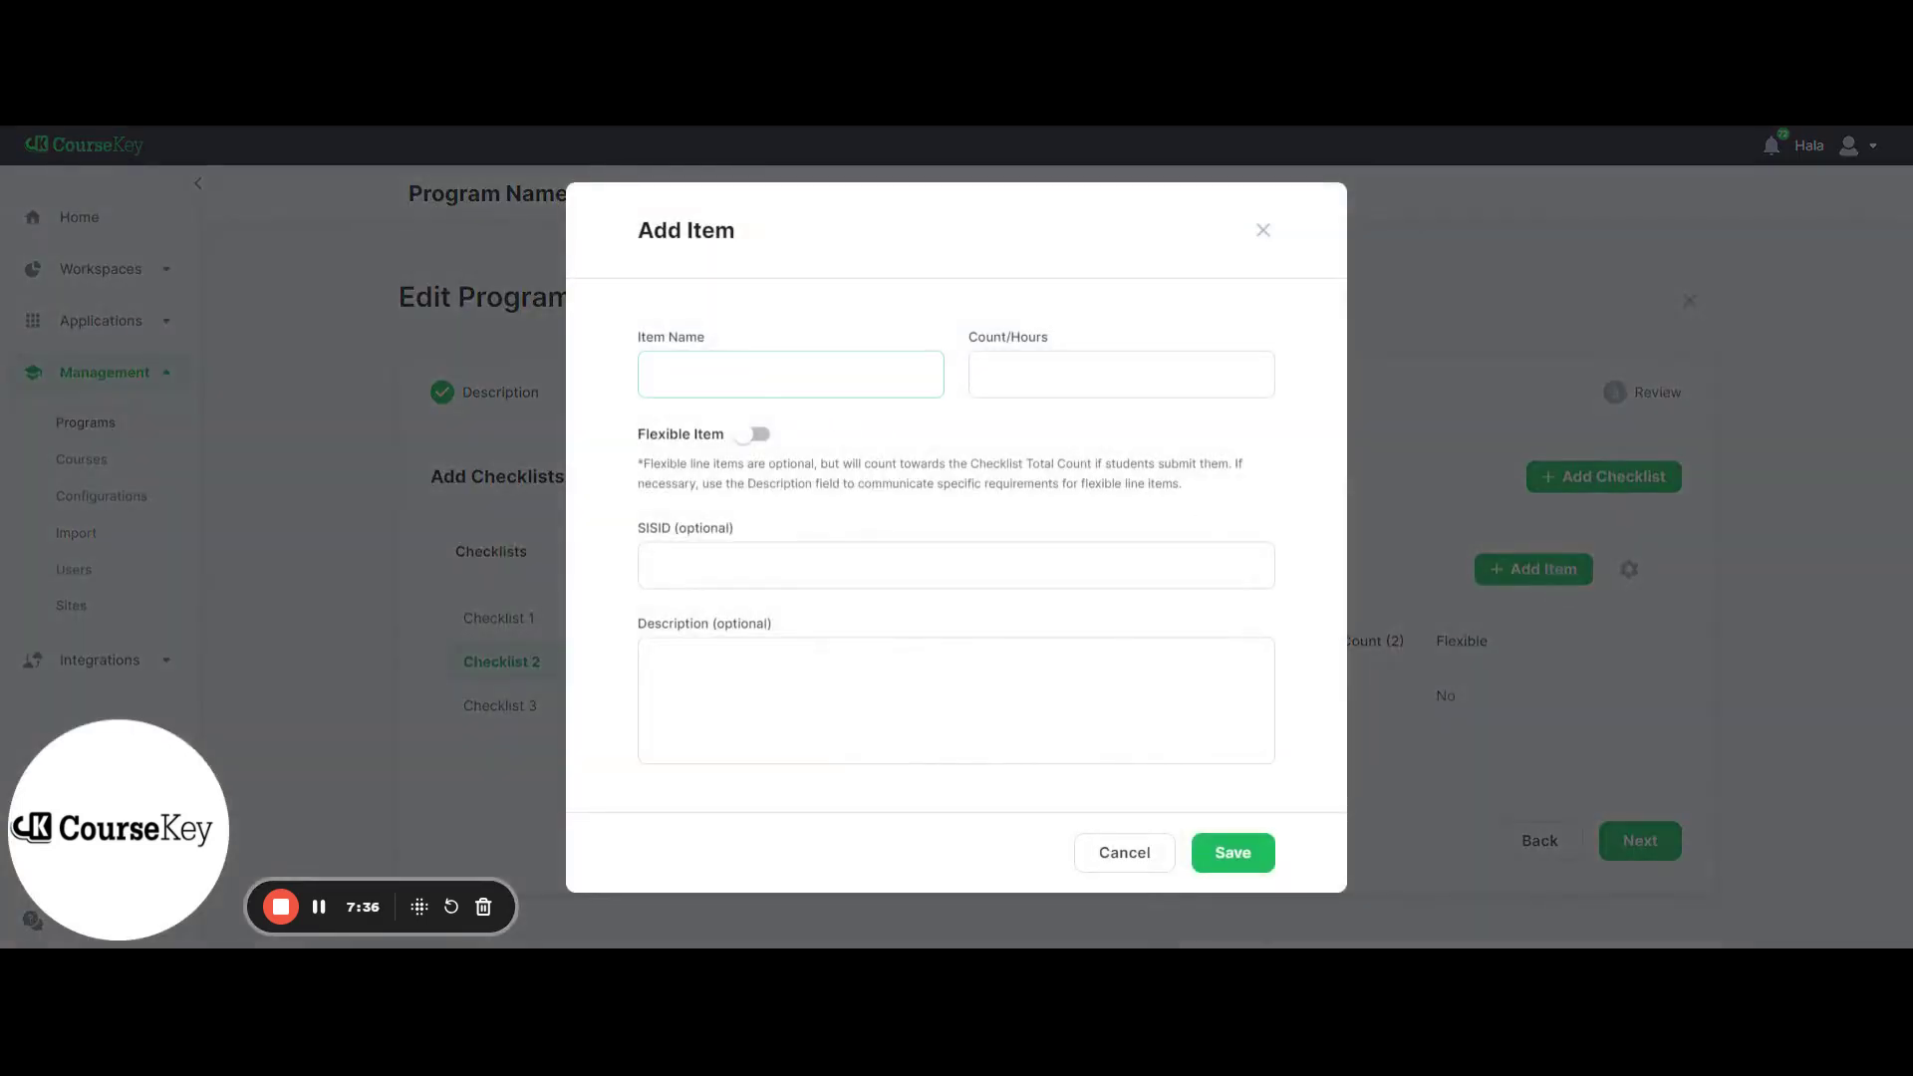
{"action": "type", "text": "Ma"}
{"action": "left_click", "coordinate": [1122, 374]}
{"action": "type", "text": "3"}
{"action": "left_click", "coordinate": [1241, 861]}
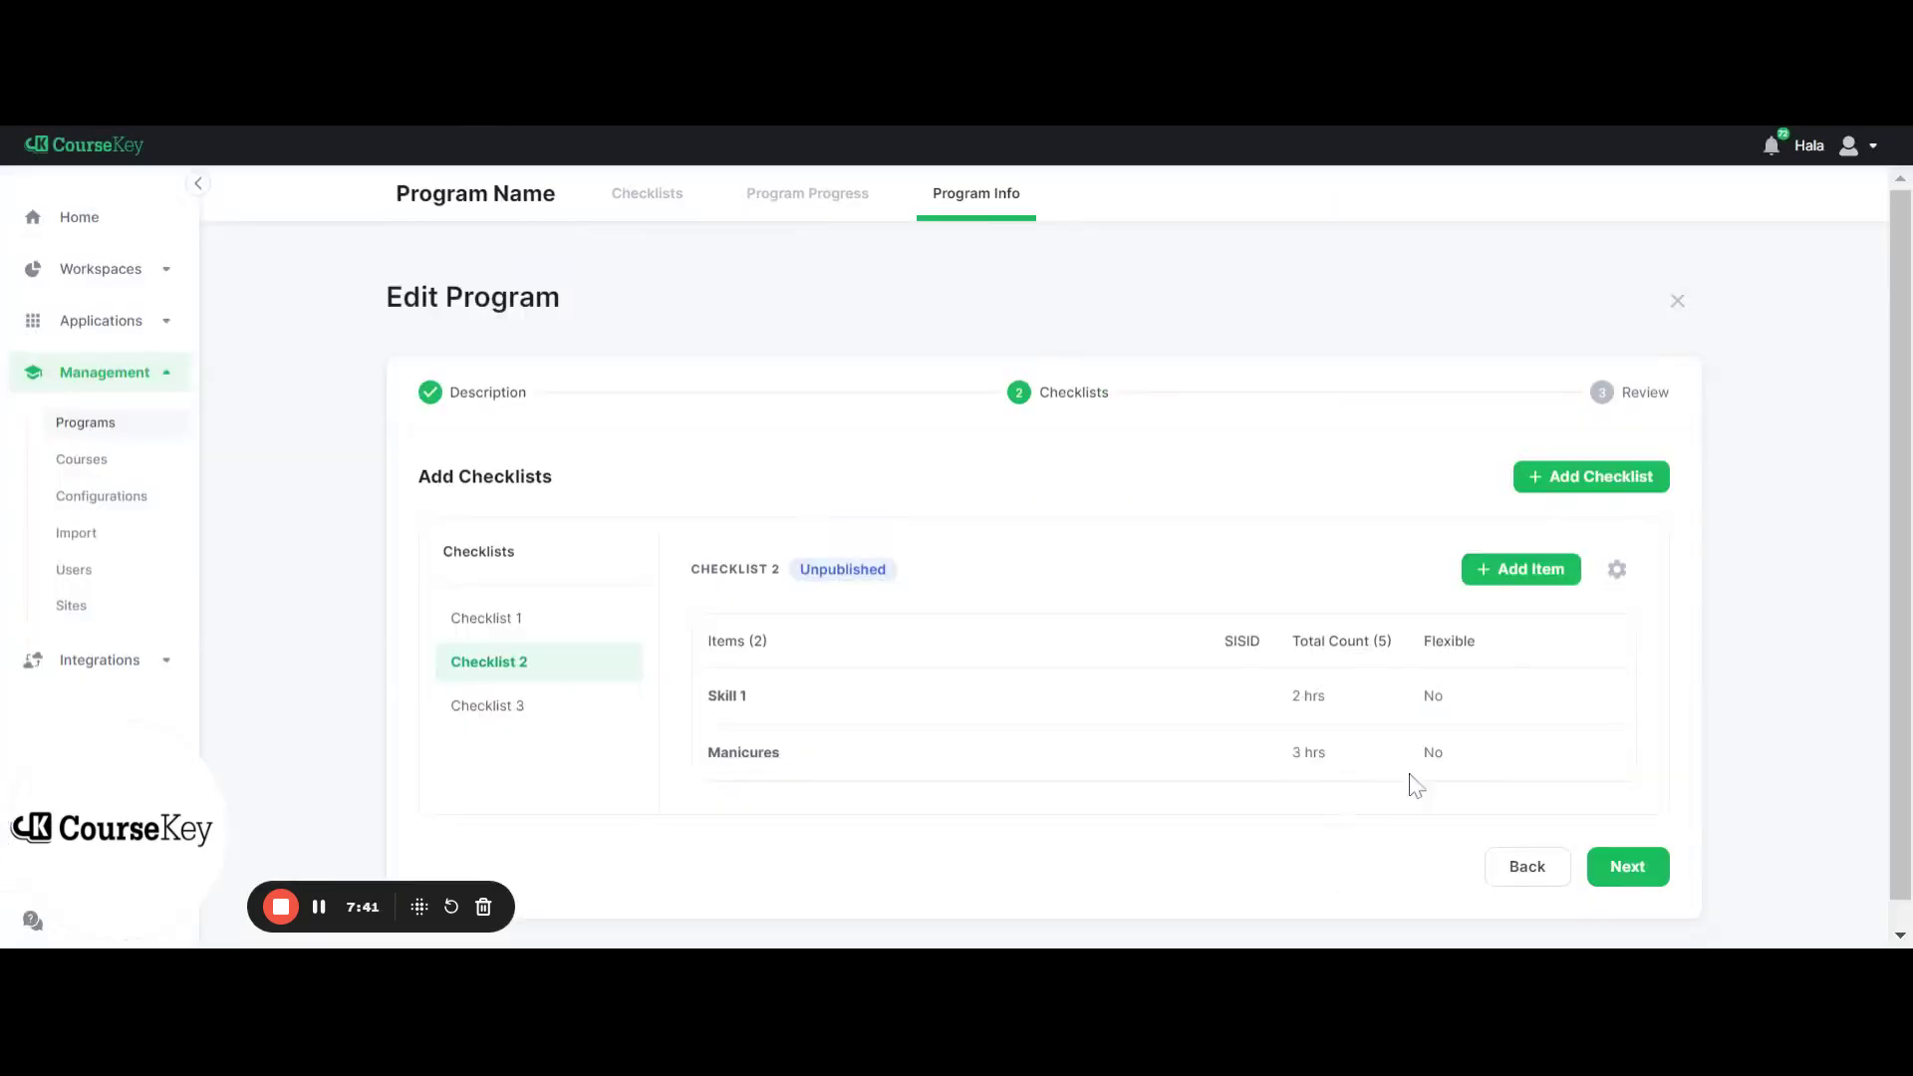
Continue to the review step and save the edited program
{"action": "left_click", "coordinate": [1628, 867]}
{"action": "scroll", "coordinate": [1631, 875], "scroll_direction": "down", "scroll_amount": 15}
{"action": "left_click", "coordinate": [1628, 863]}
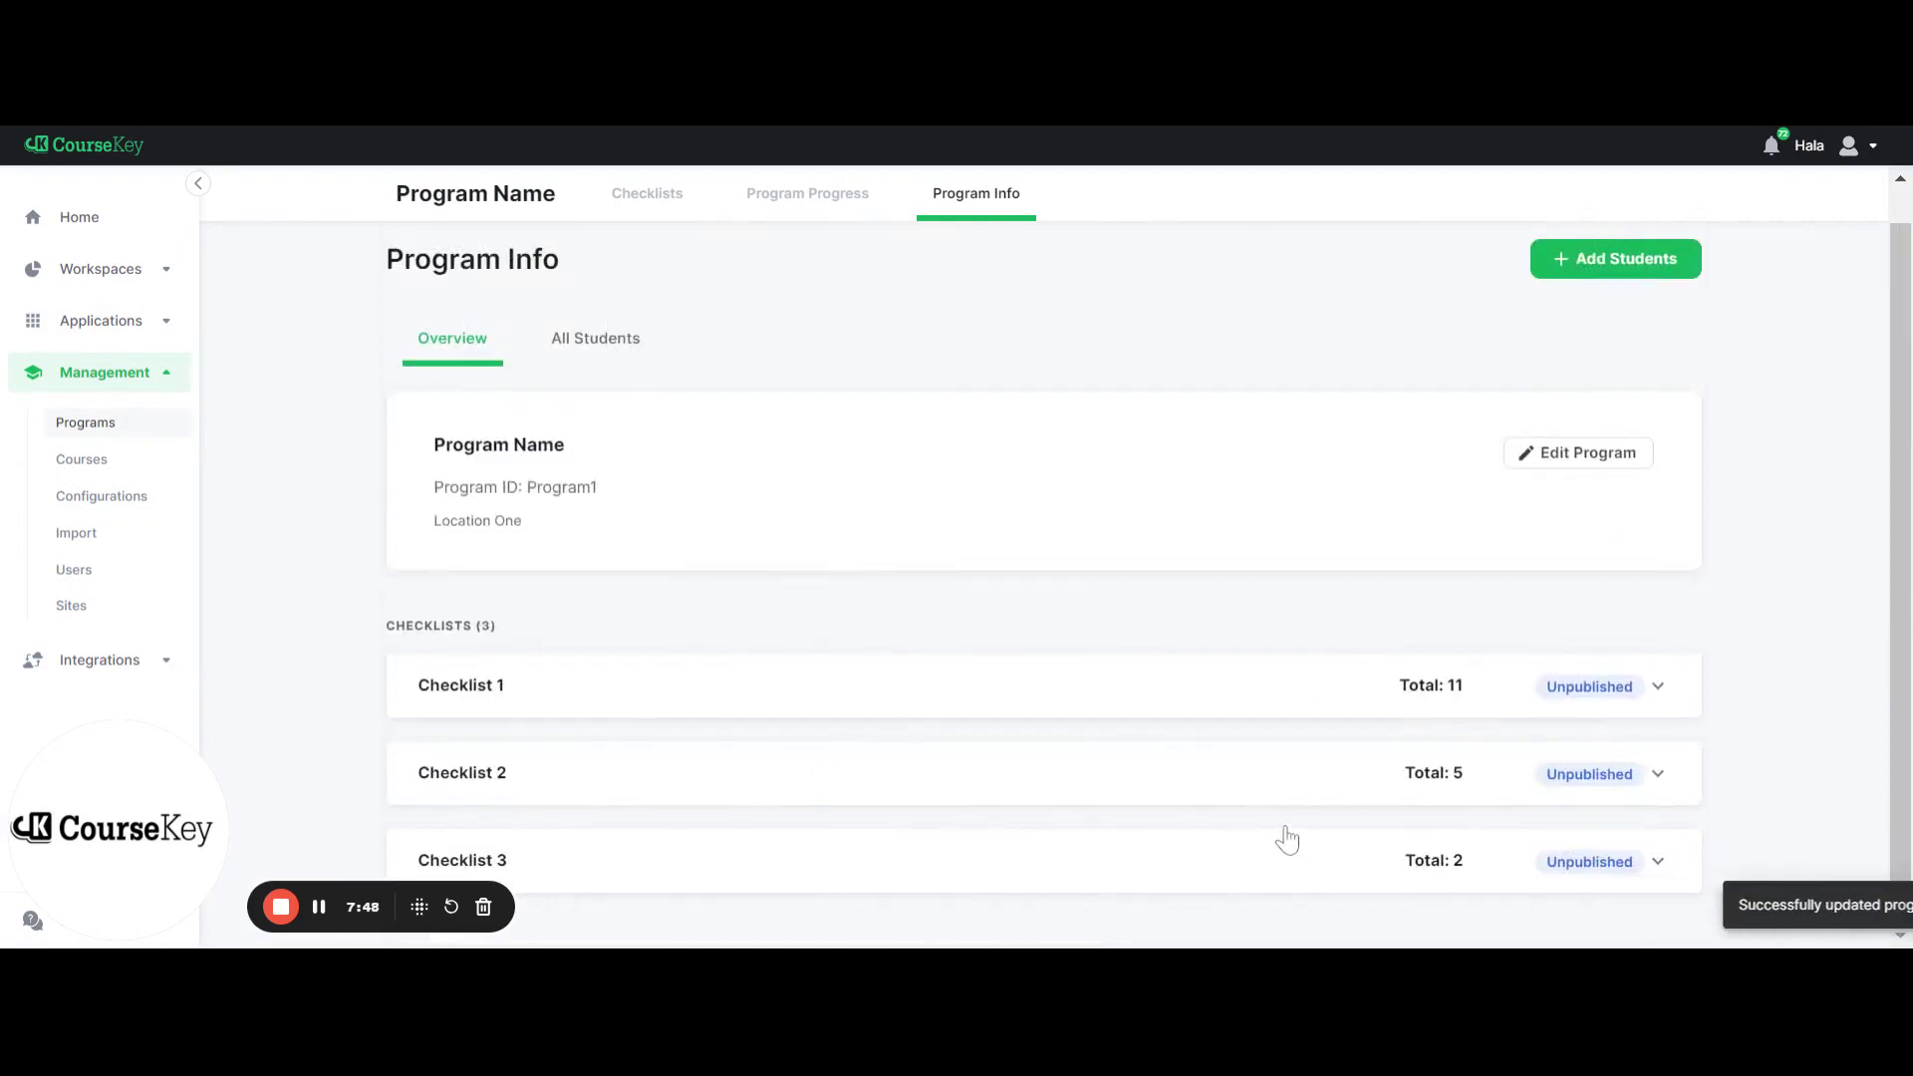
Expand Checklist 1, now totaling 11, and start publishing it
{"action": "left_click", "coordinate": [1296, 679]}
{"action": "scroll", "coordinate": [1297, 686], "scroll_direction": "down", "scroll_amount": 3}
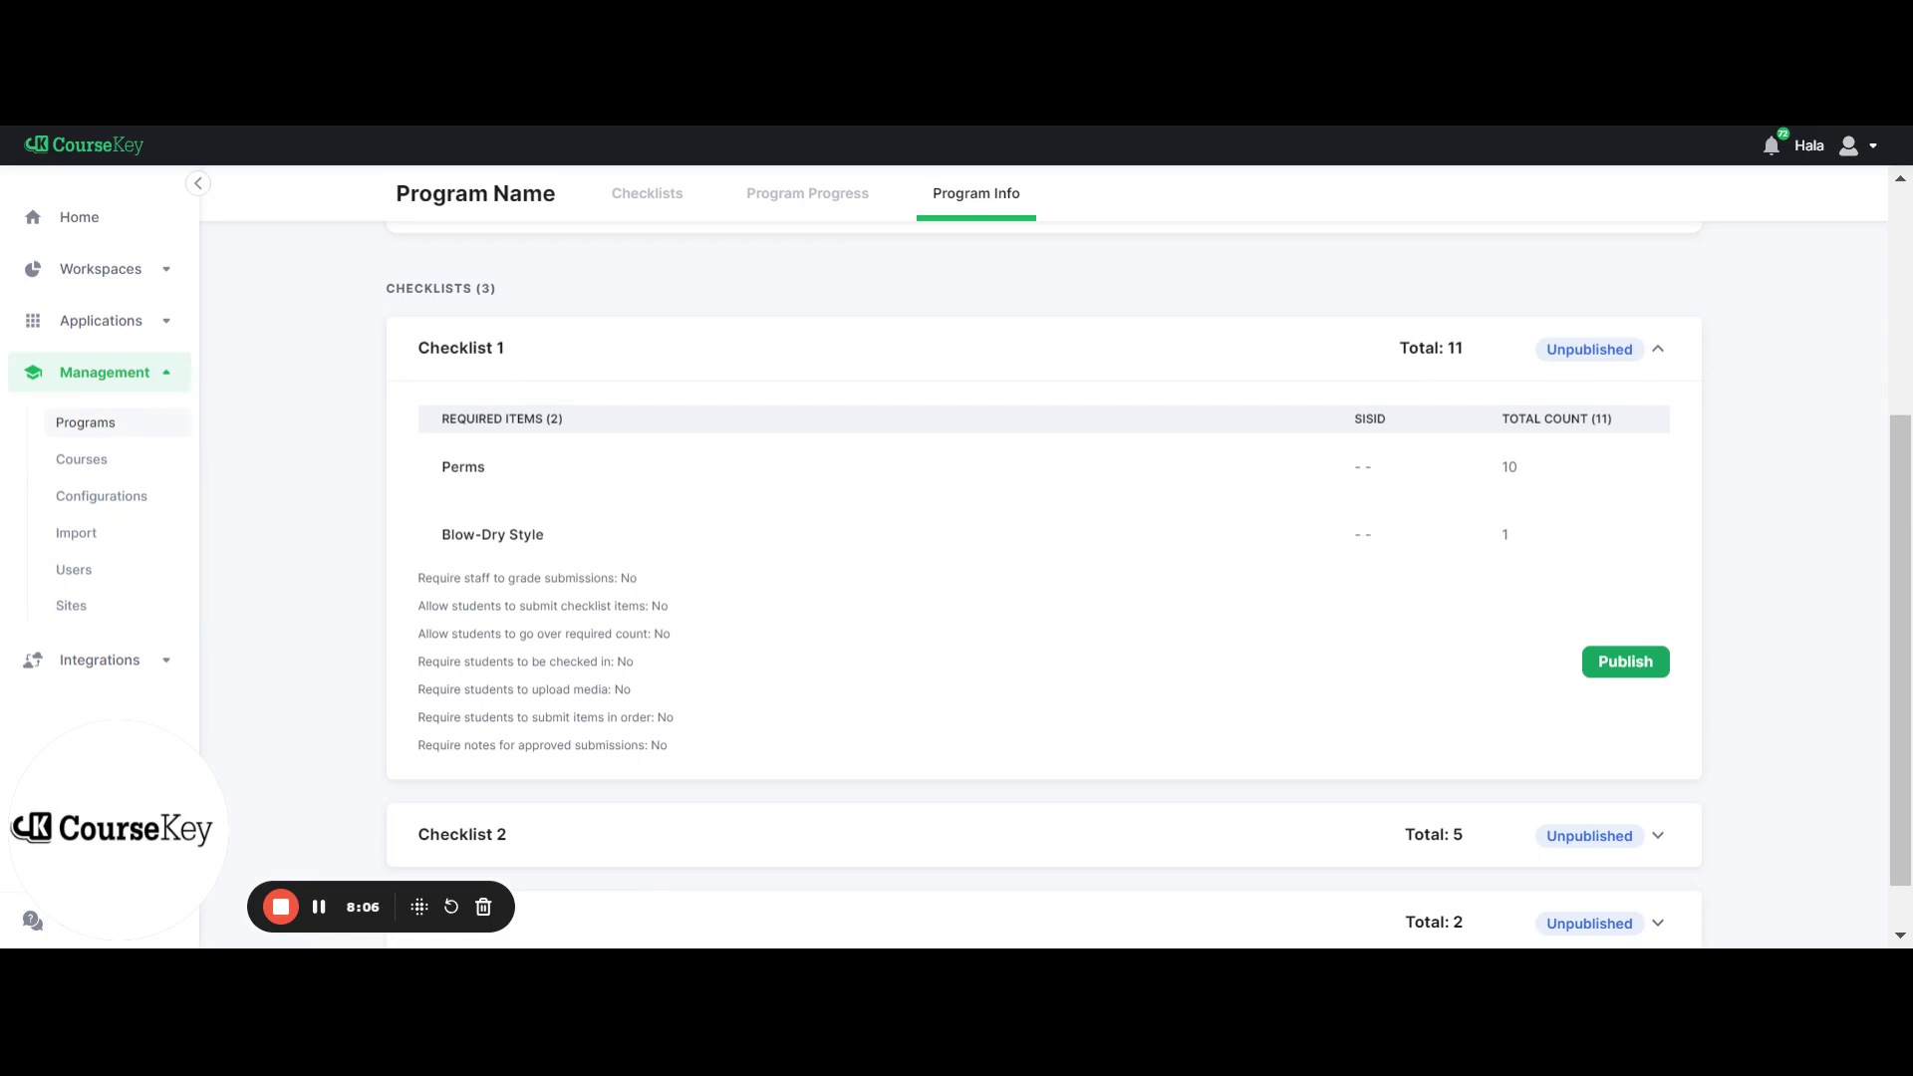
{"action": "left_click", "coordinate": [1605, 678]}
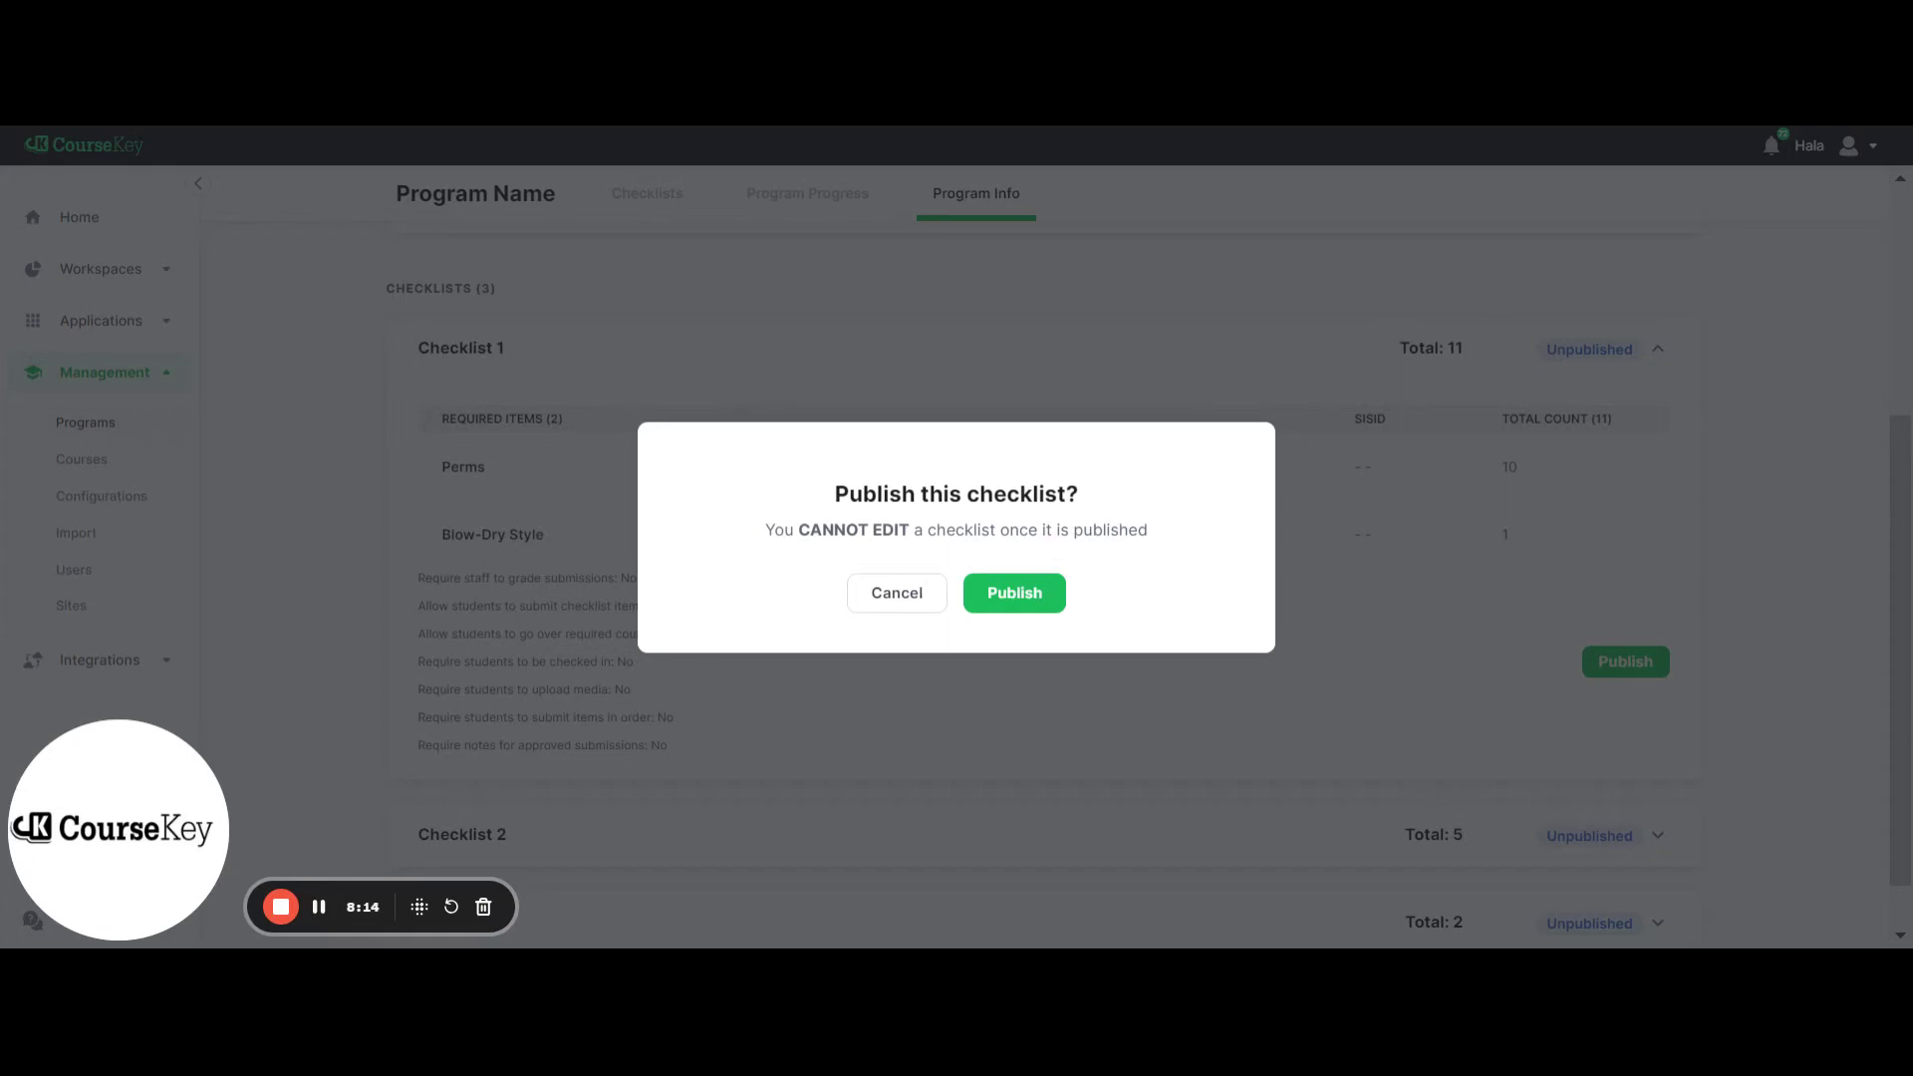
Cancel the publish confirmation so Checklist 1 stays unpublished
{"action": "left_click", "coordinate": [905, 604]}
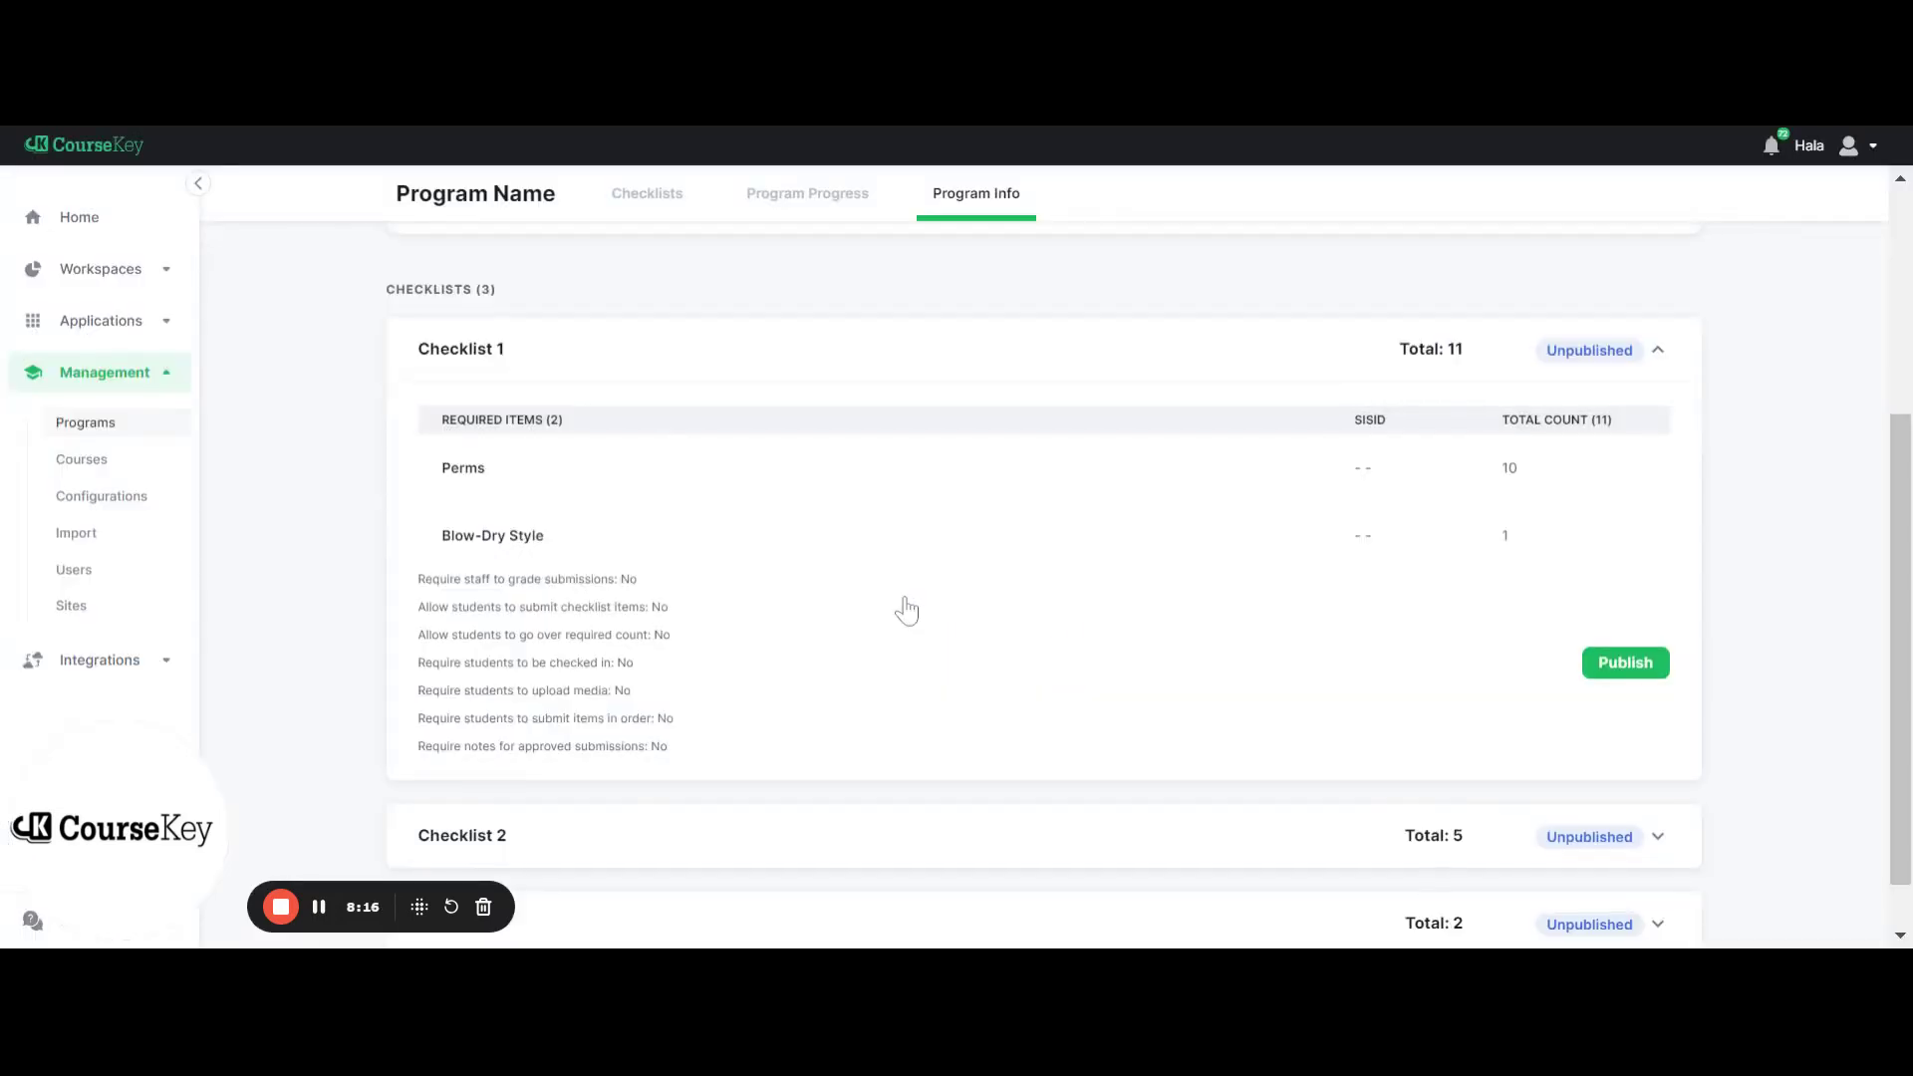
{"action": "scroll", "coordinate": [905, 606], "scroll_direction": "up", "scroll_amount": 4}
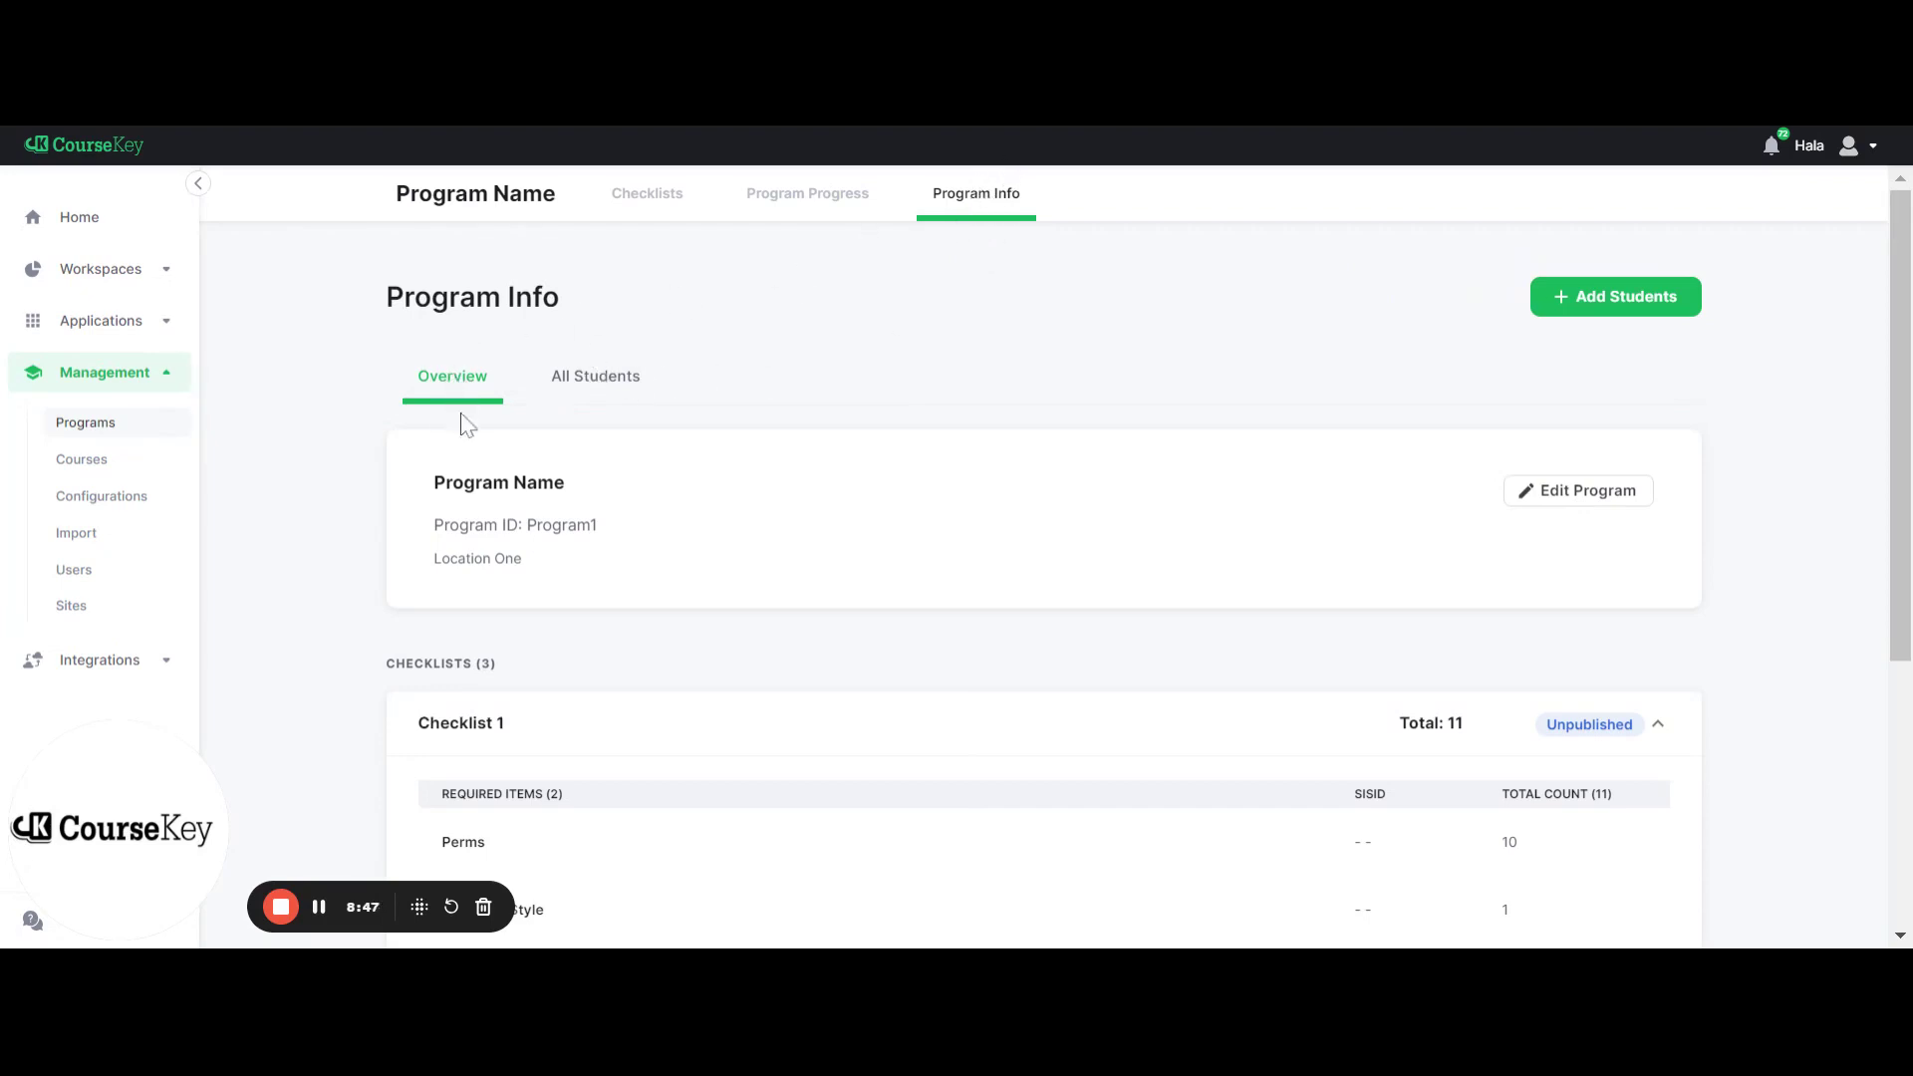
{"action": "scroll", "coordinate": [742, 663], "scroll_direction": "down", "scroll_amount": 1}
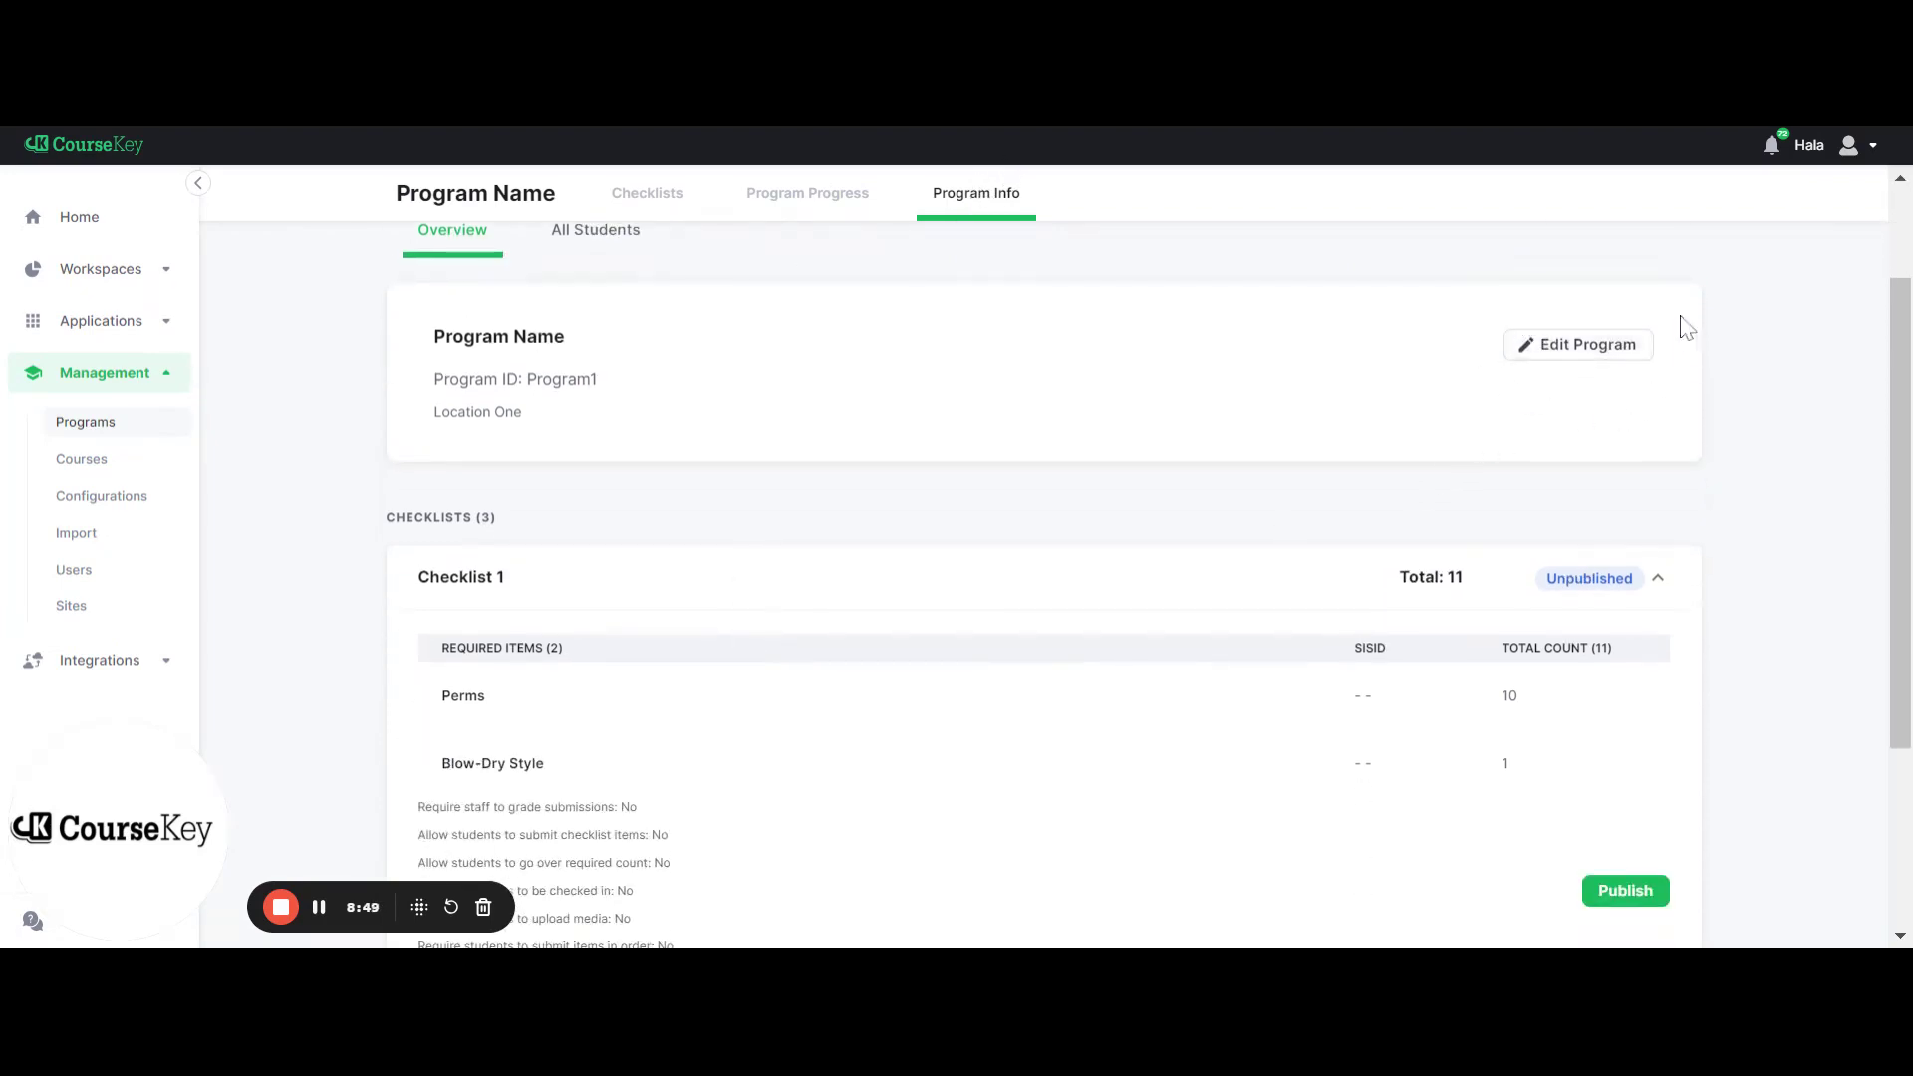
{"action": "scroll", "coordinate": [1310, 738], "scroll_direction": "down", "scroll_amount": 2}
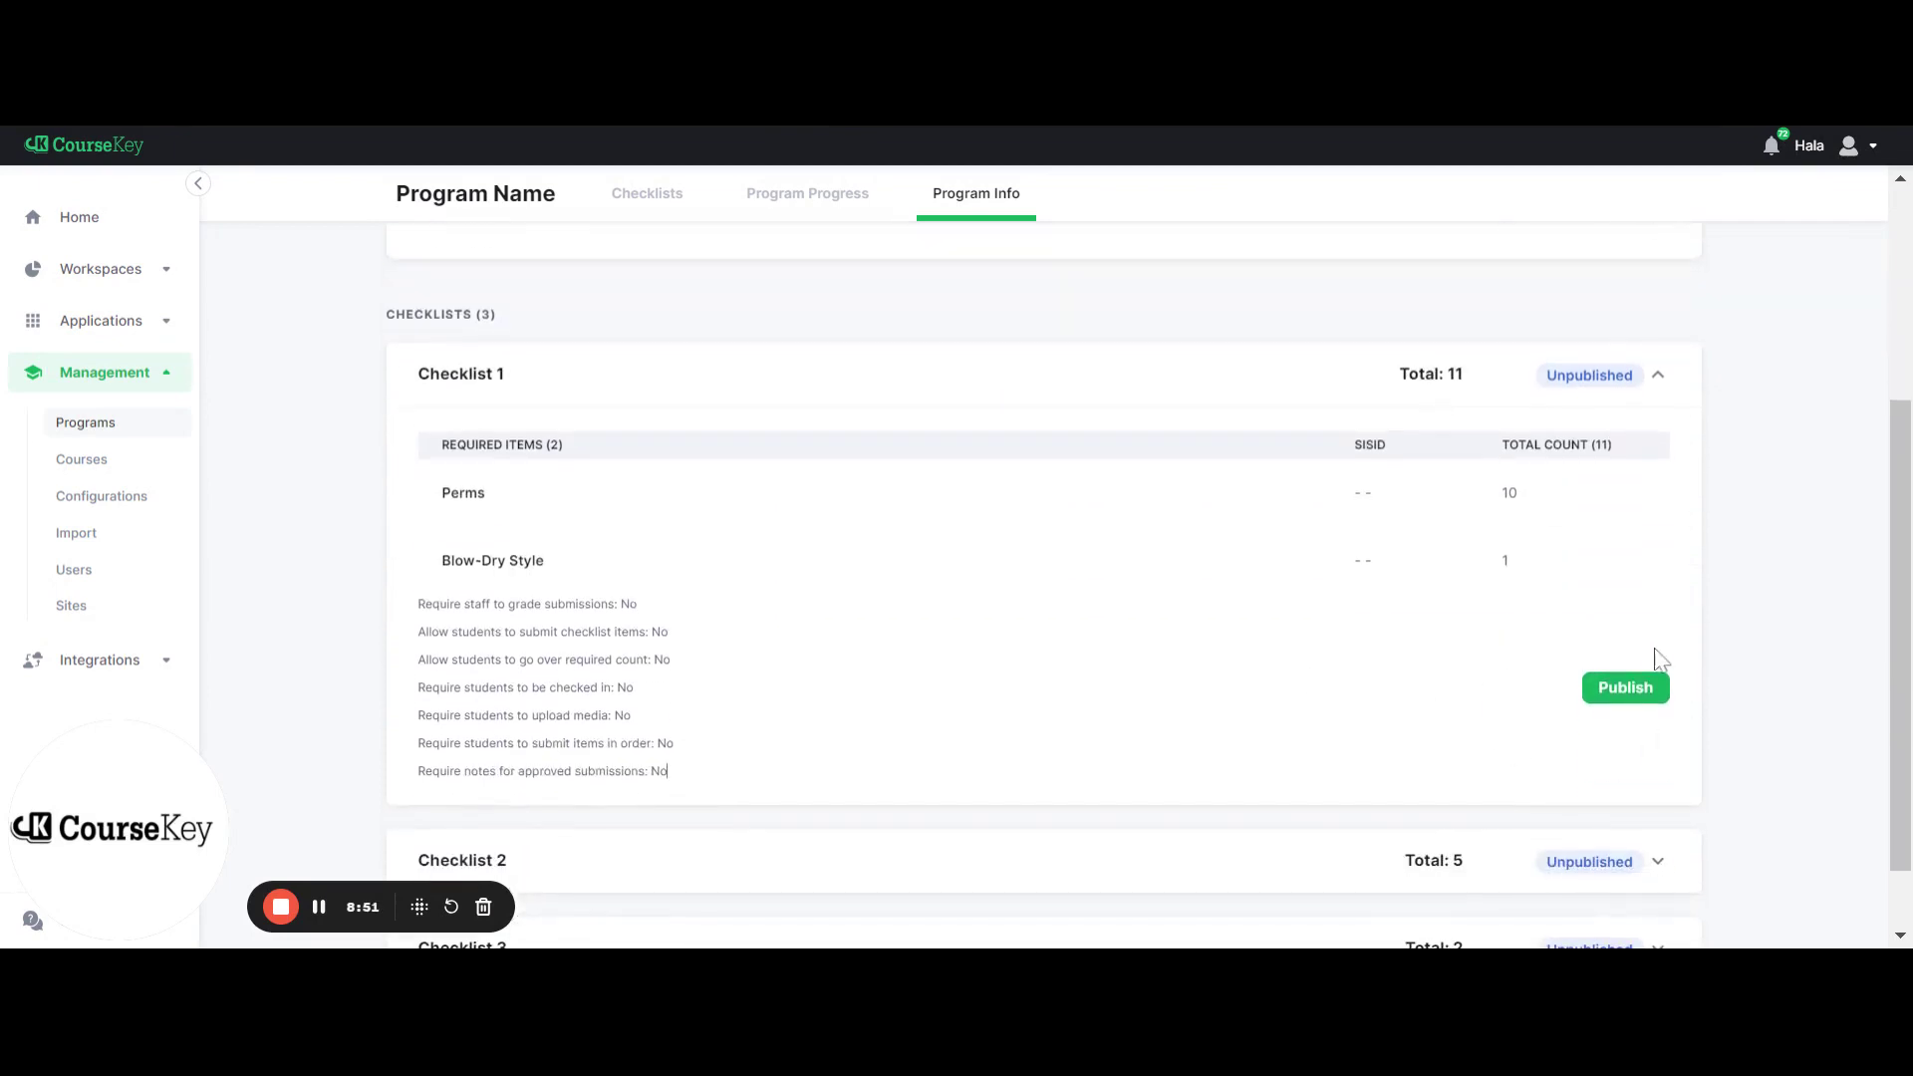
{"action": "scroll", "coordinate": [1521, 721], "scroll_direction": "up", "scroll_amount": 3}
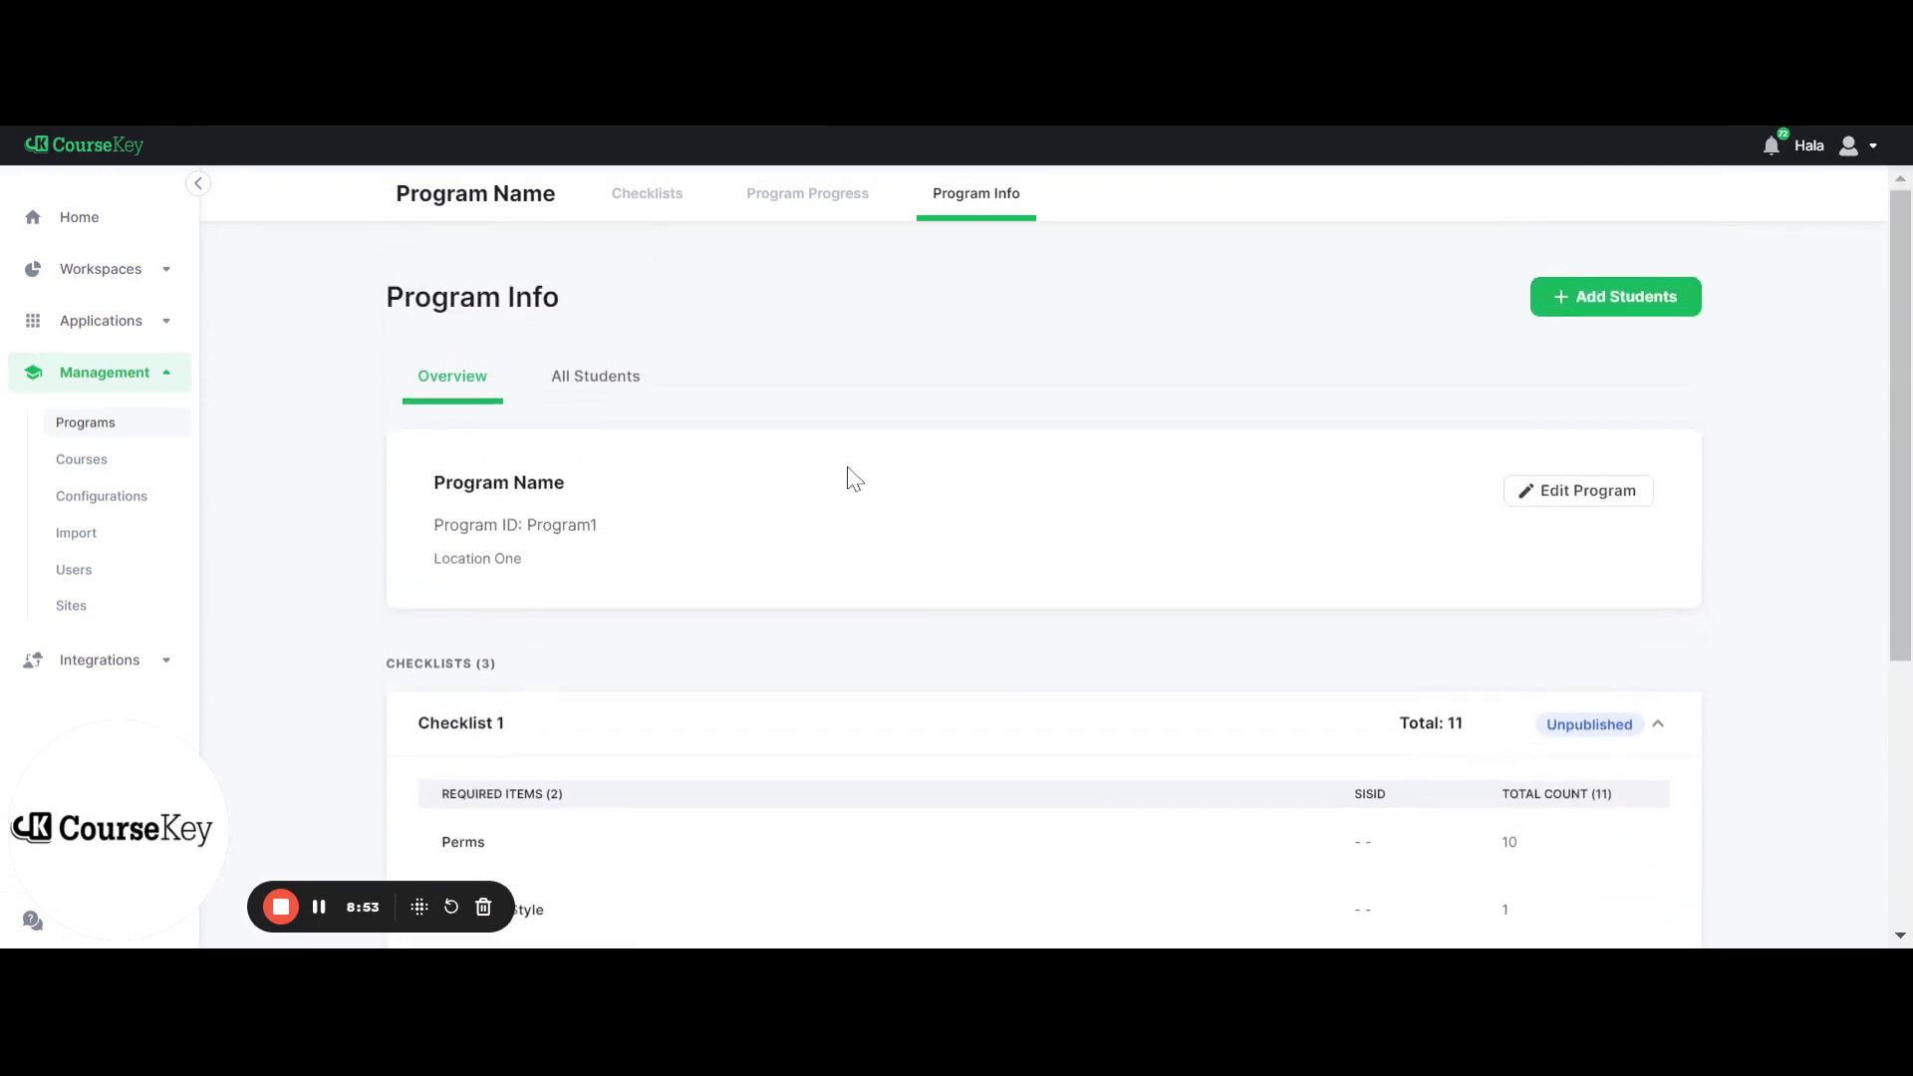
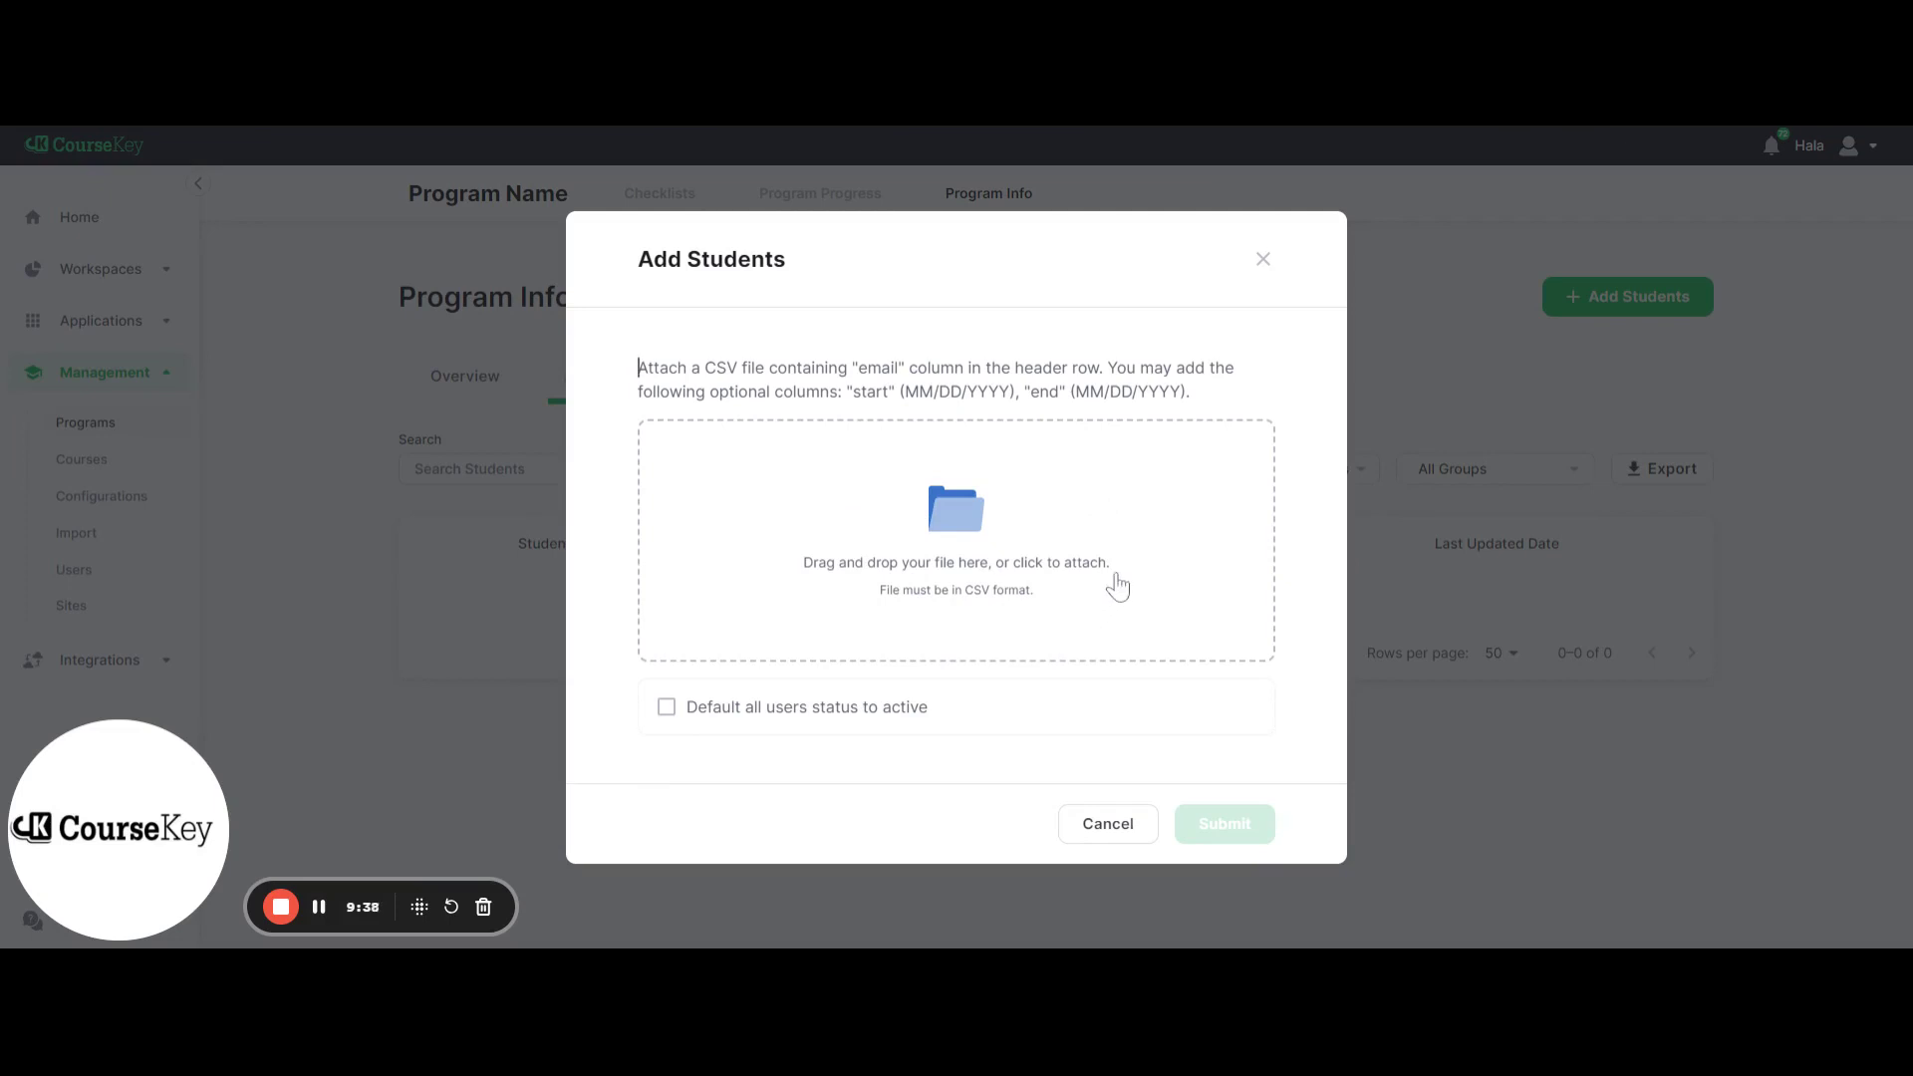
Default new students to active, and enter their email addresses manually instead of uploading a CSV
{"action": "left_click", "coordinate": [674, 721]}
{"action": "left_click", "coordinate": [1123, 824]}
{"action": "left_click", "coordinate": [1183, 568]}
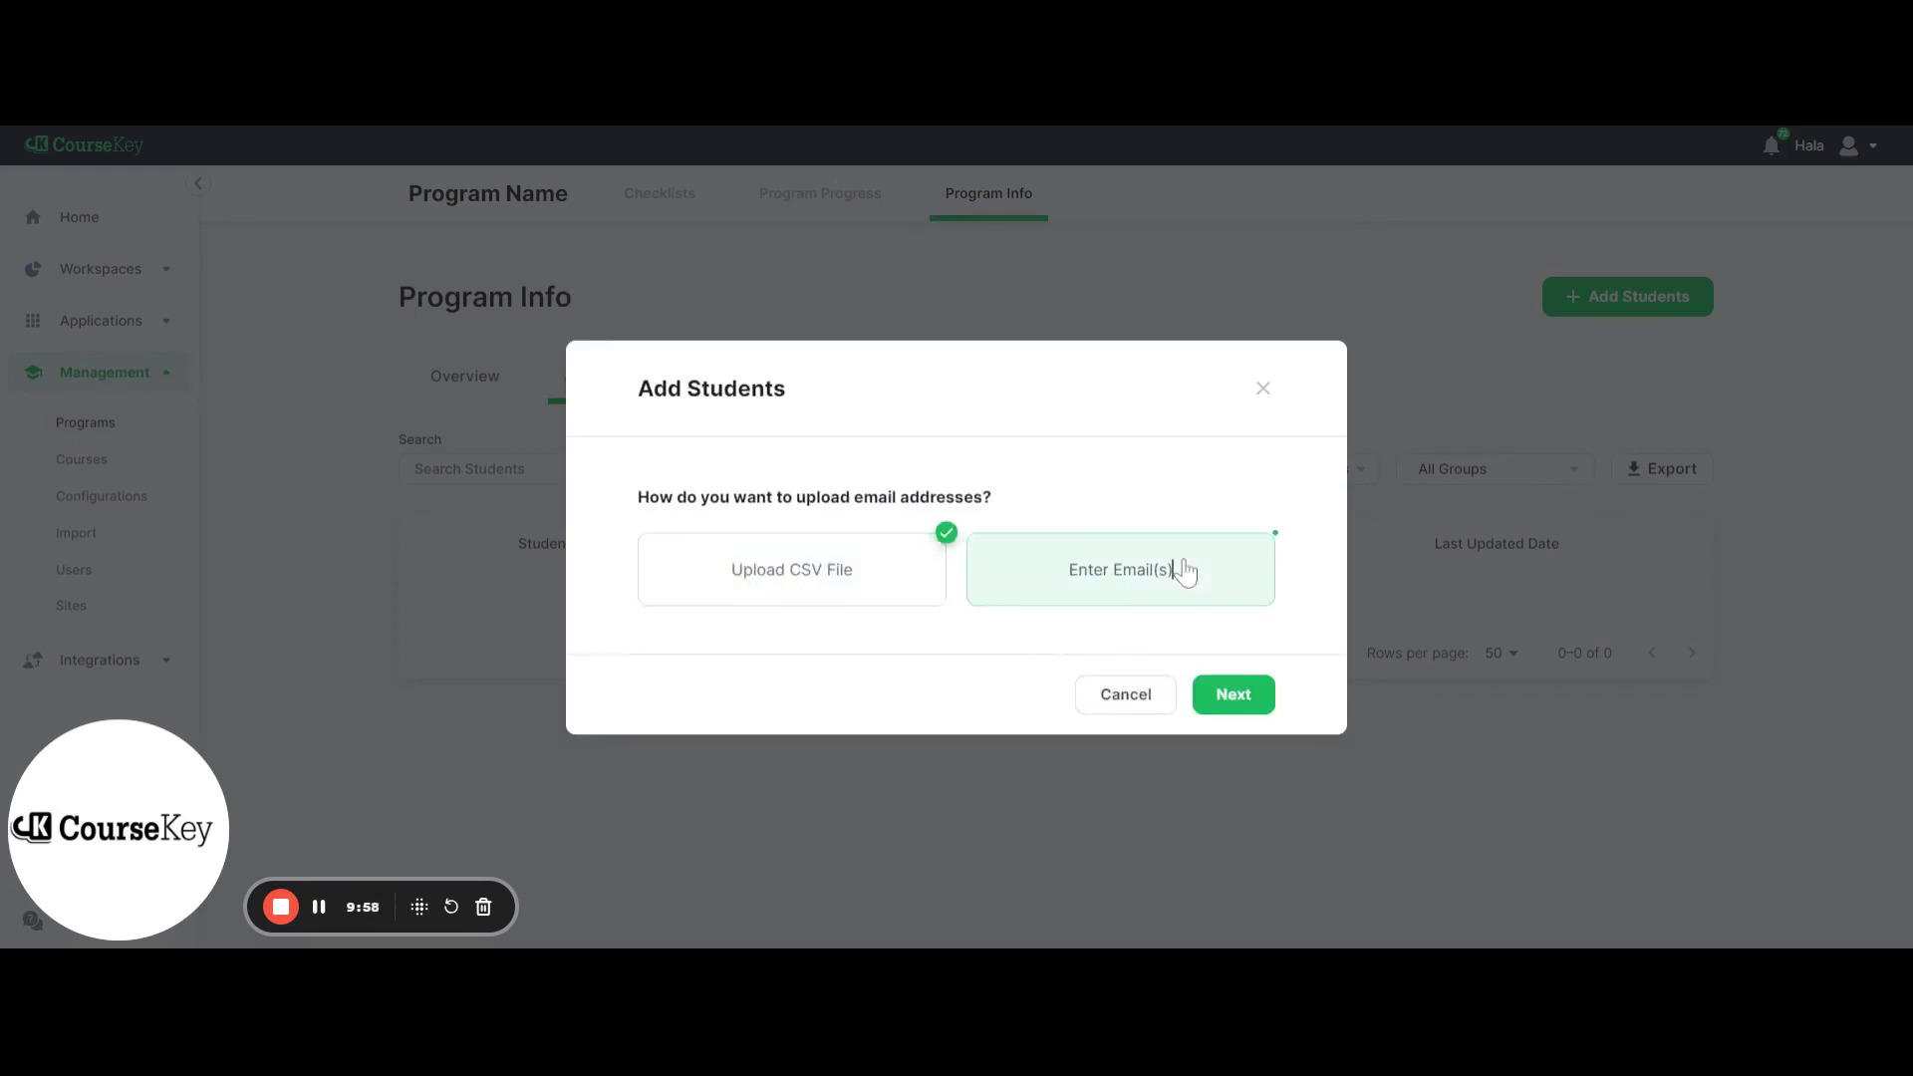
{"action": "left_click", "coordinate": [1236, 697]}
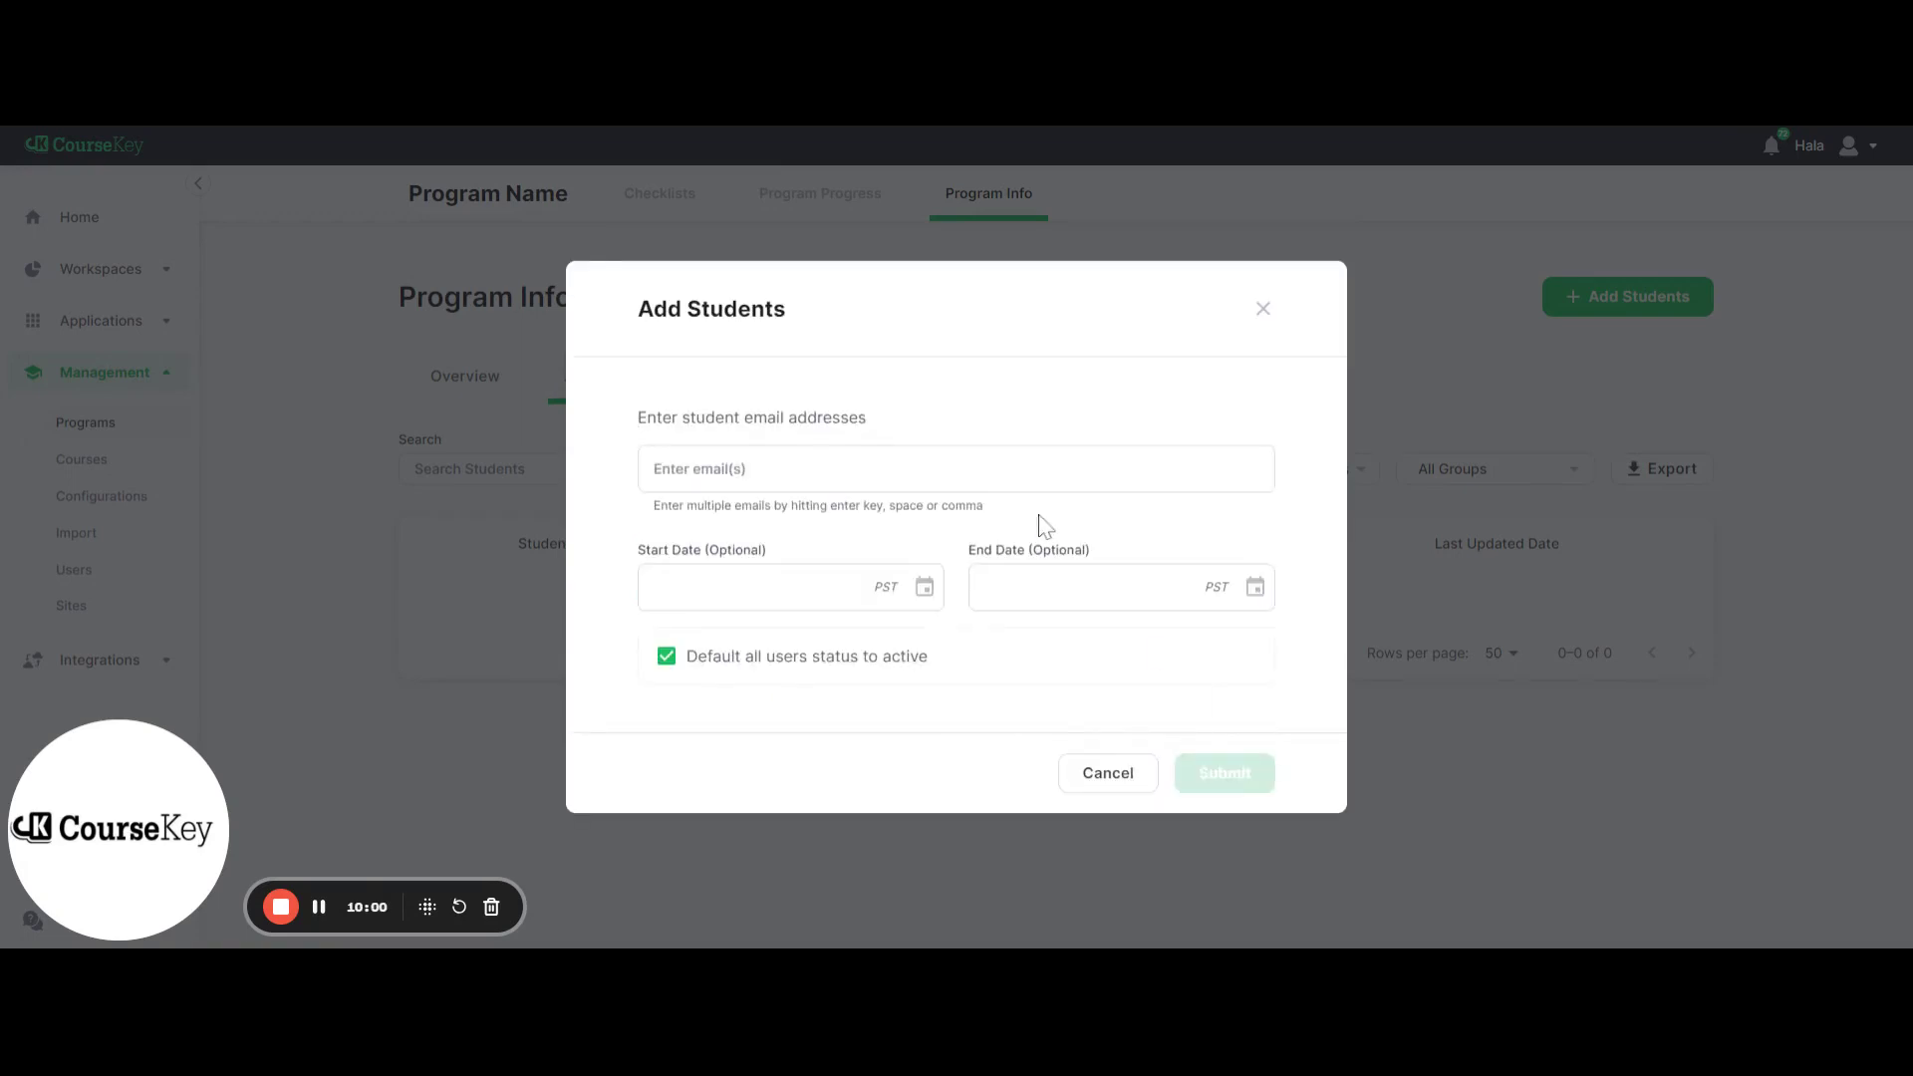
Add the student's email address with start date 1/22/2024 and end date 3/1/2024
{"action": "key", "text": "Return"}
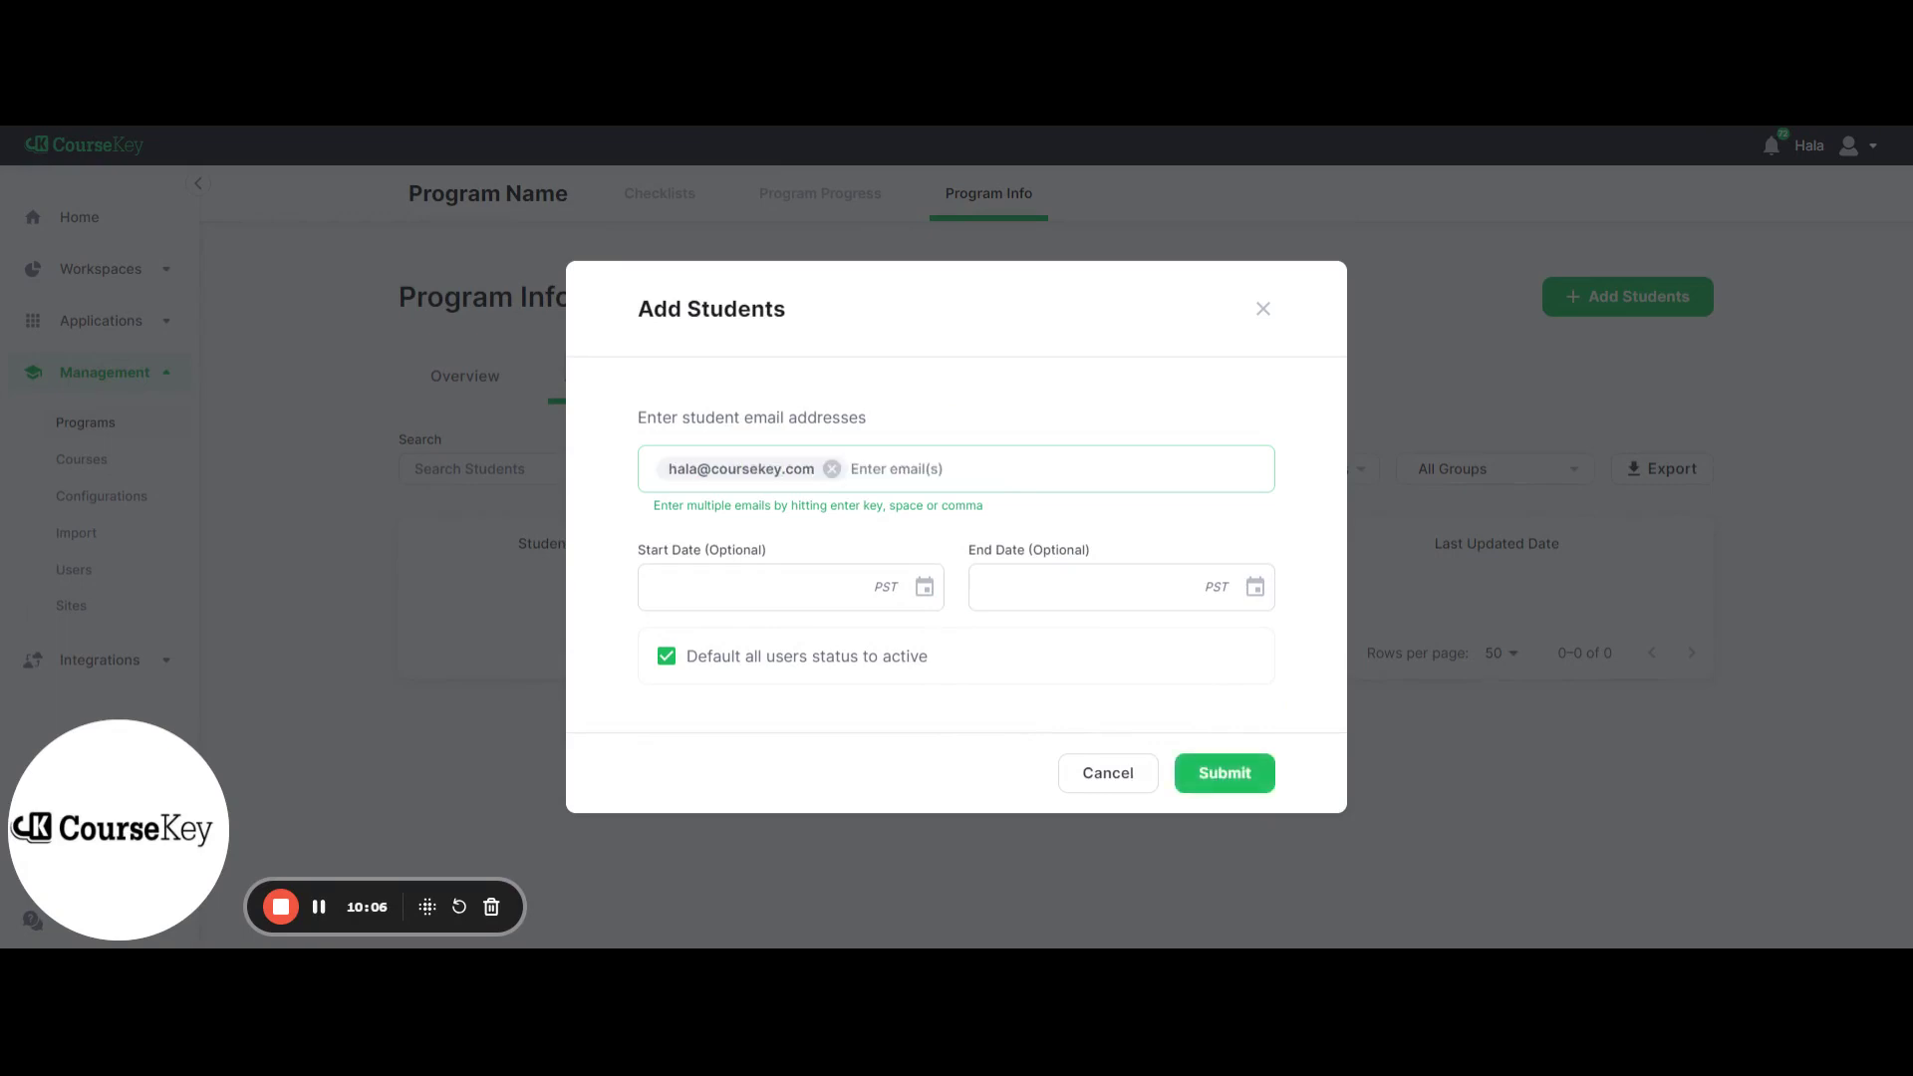
{"action": "left_click", "coordinate": [924, 587]}
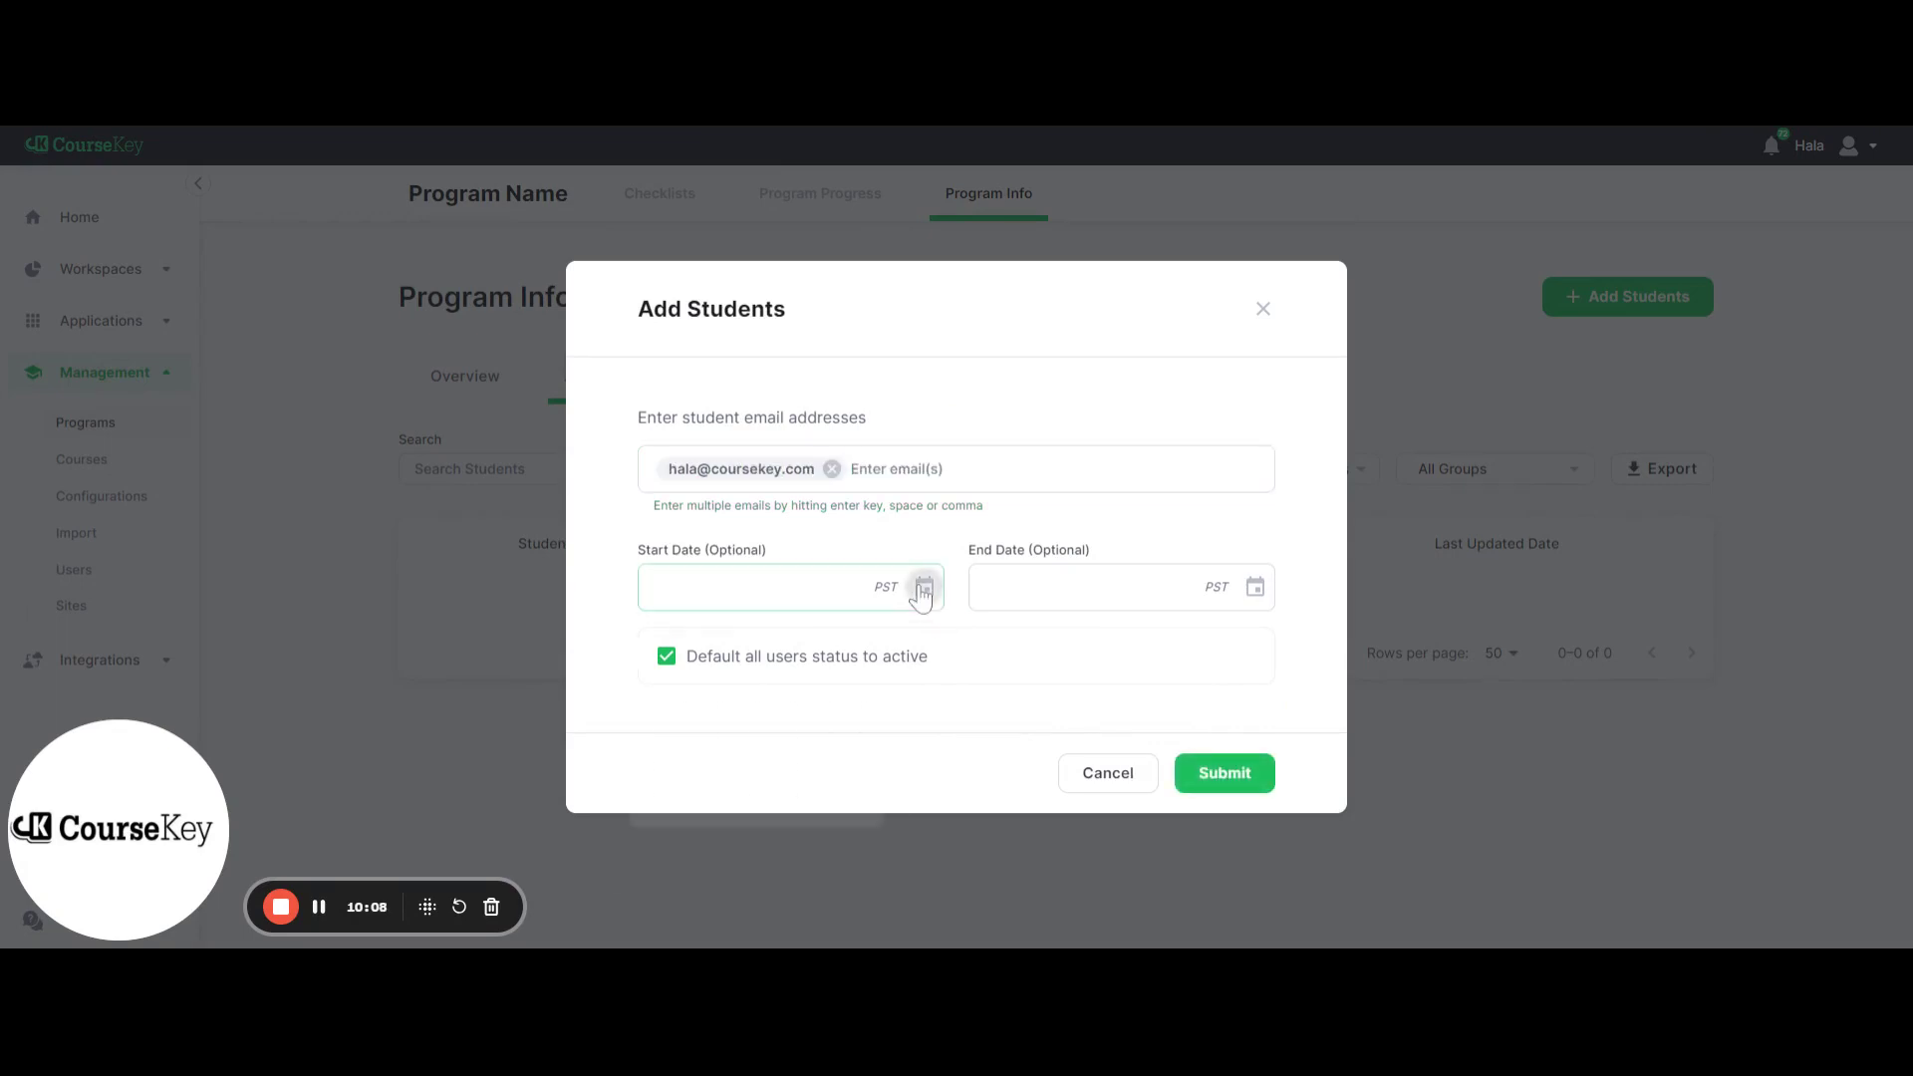
{"action": "left_click", "coordinate": [677, 839]}
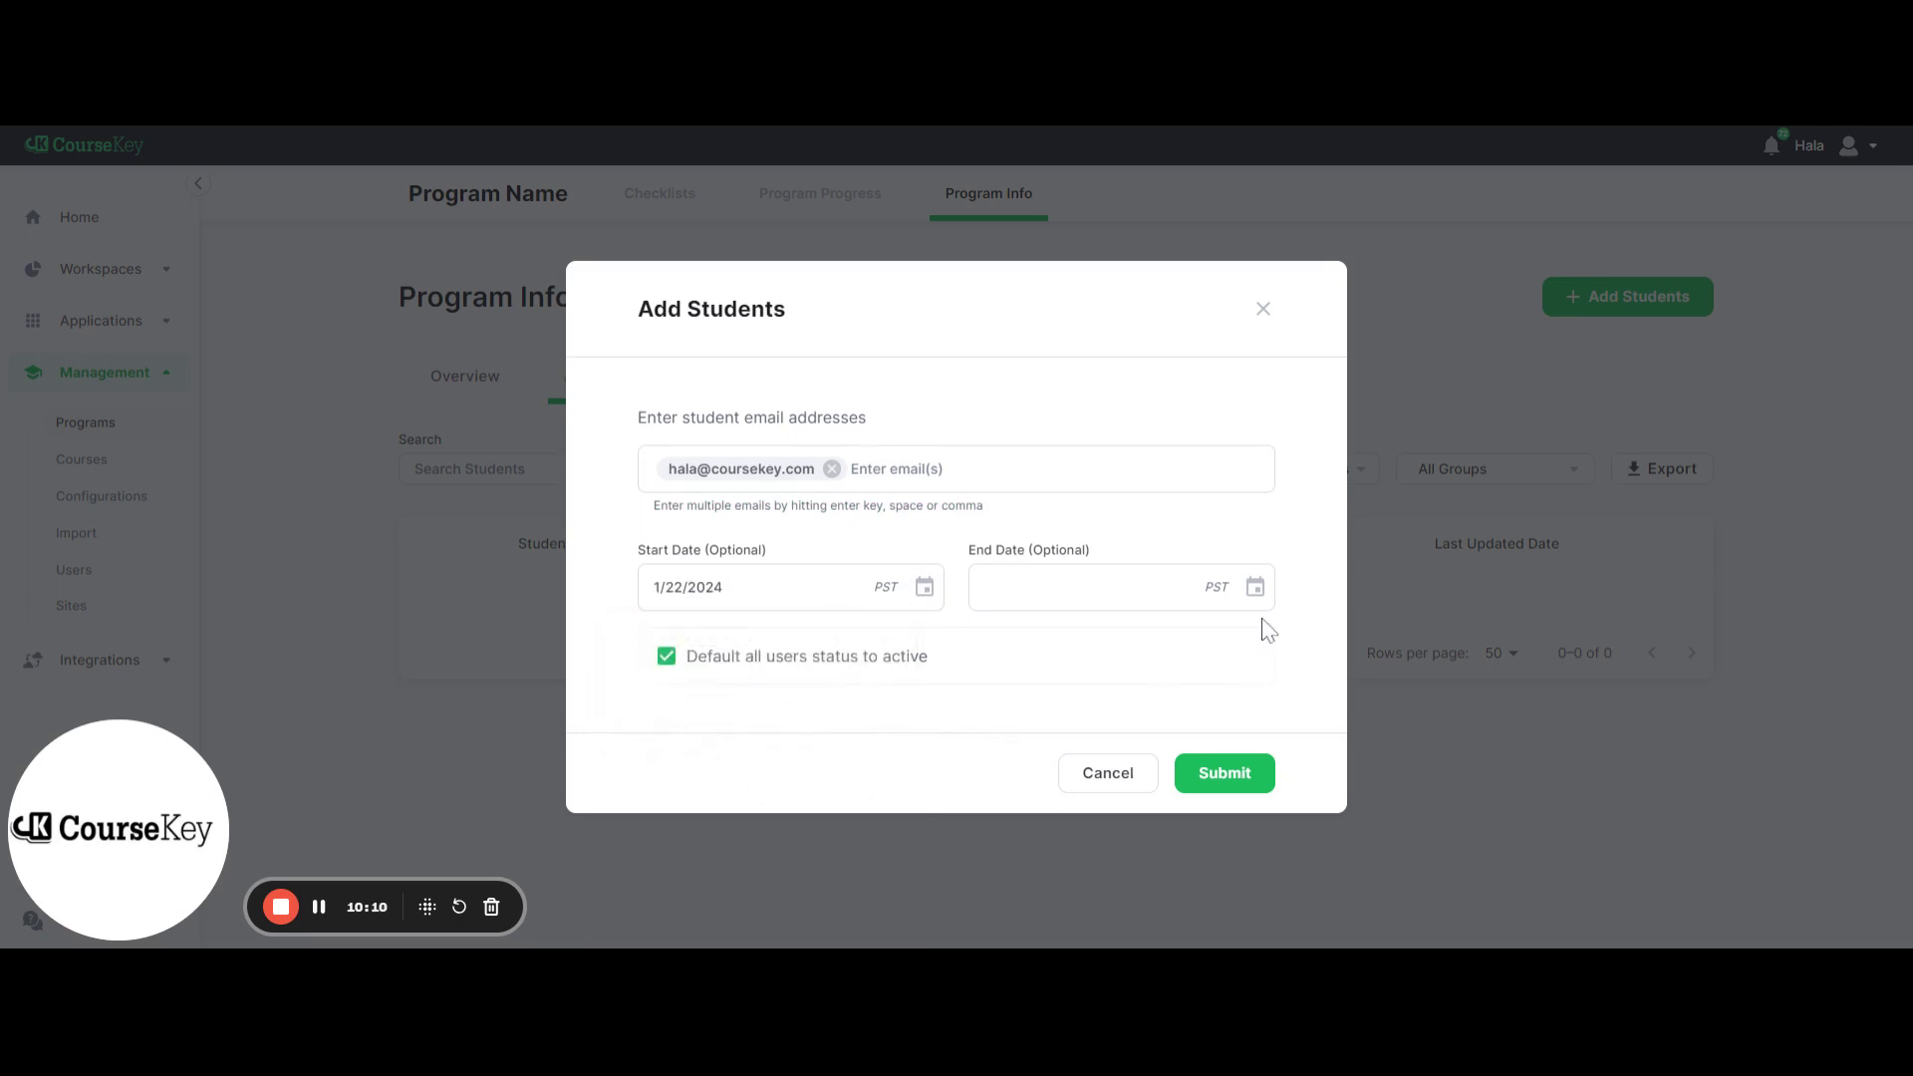
{"action": "left_click", "coordinate": [1254, 587]}
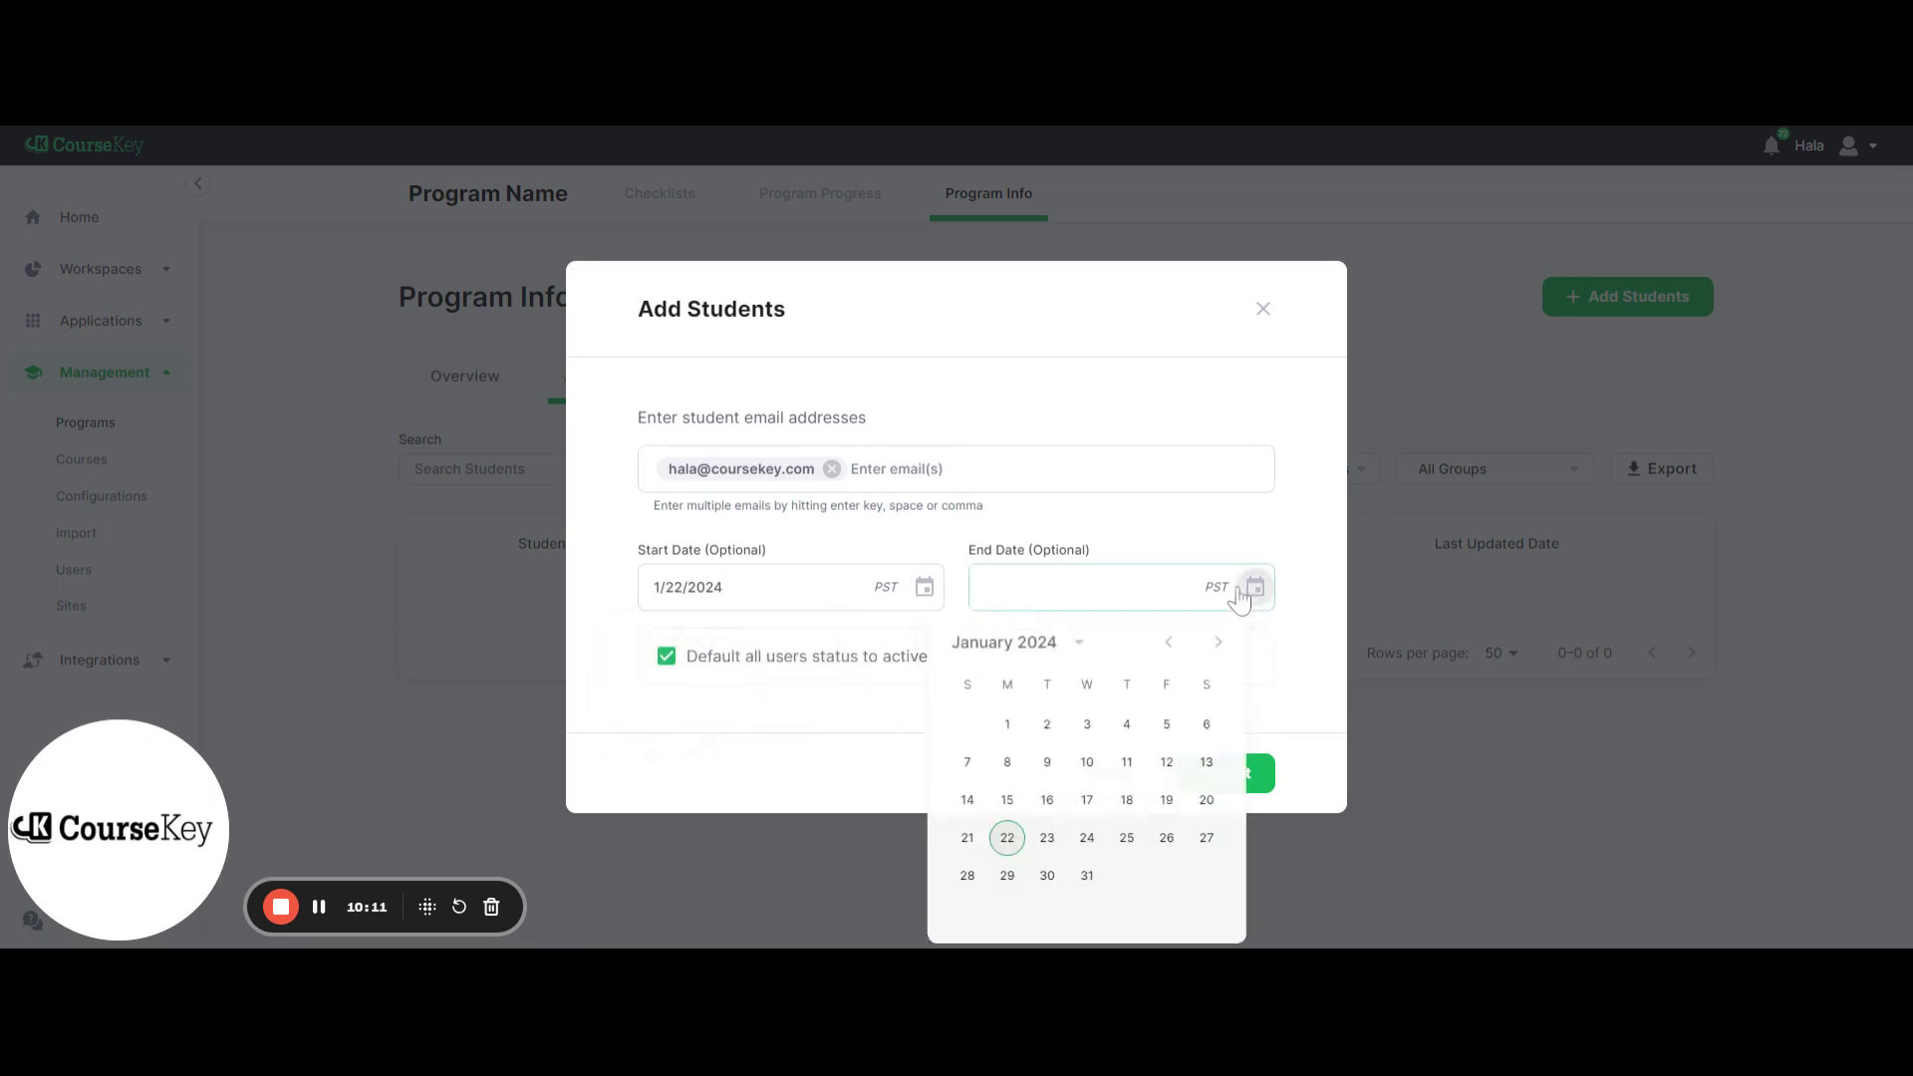
{"action": "left_click", "coordinate": [1220, 643]}
{"action": "left_click", "coordinate": [1220, 642]}
{"action": "left_click", "coordinate": [1167, 726]}
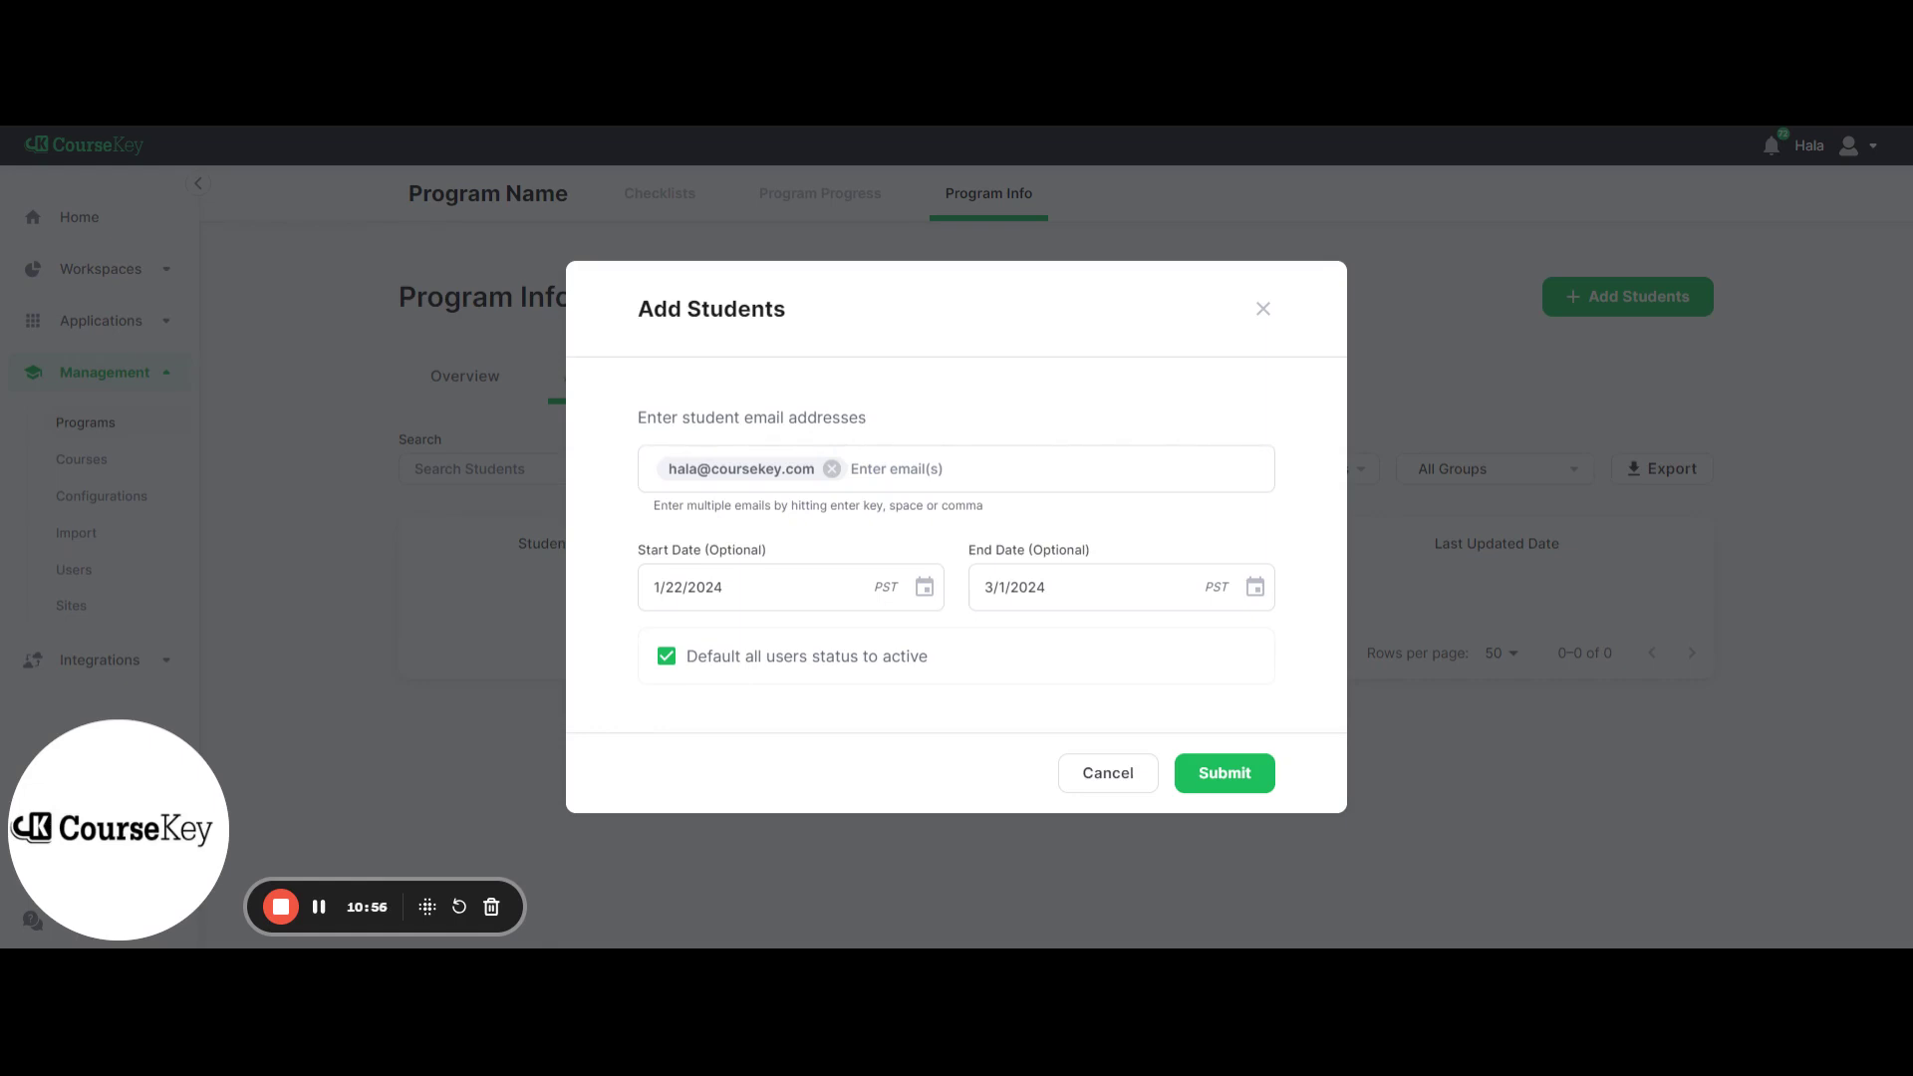
{"action": "left_click", "coordinate": [320, 909]}
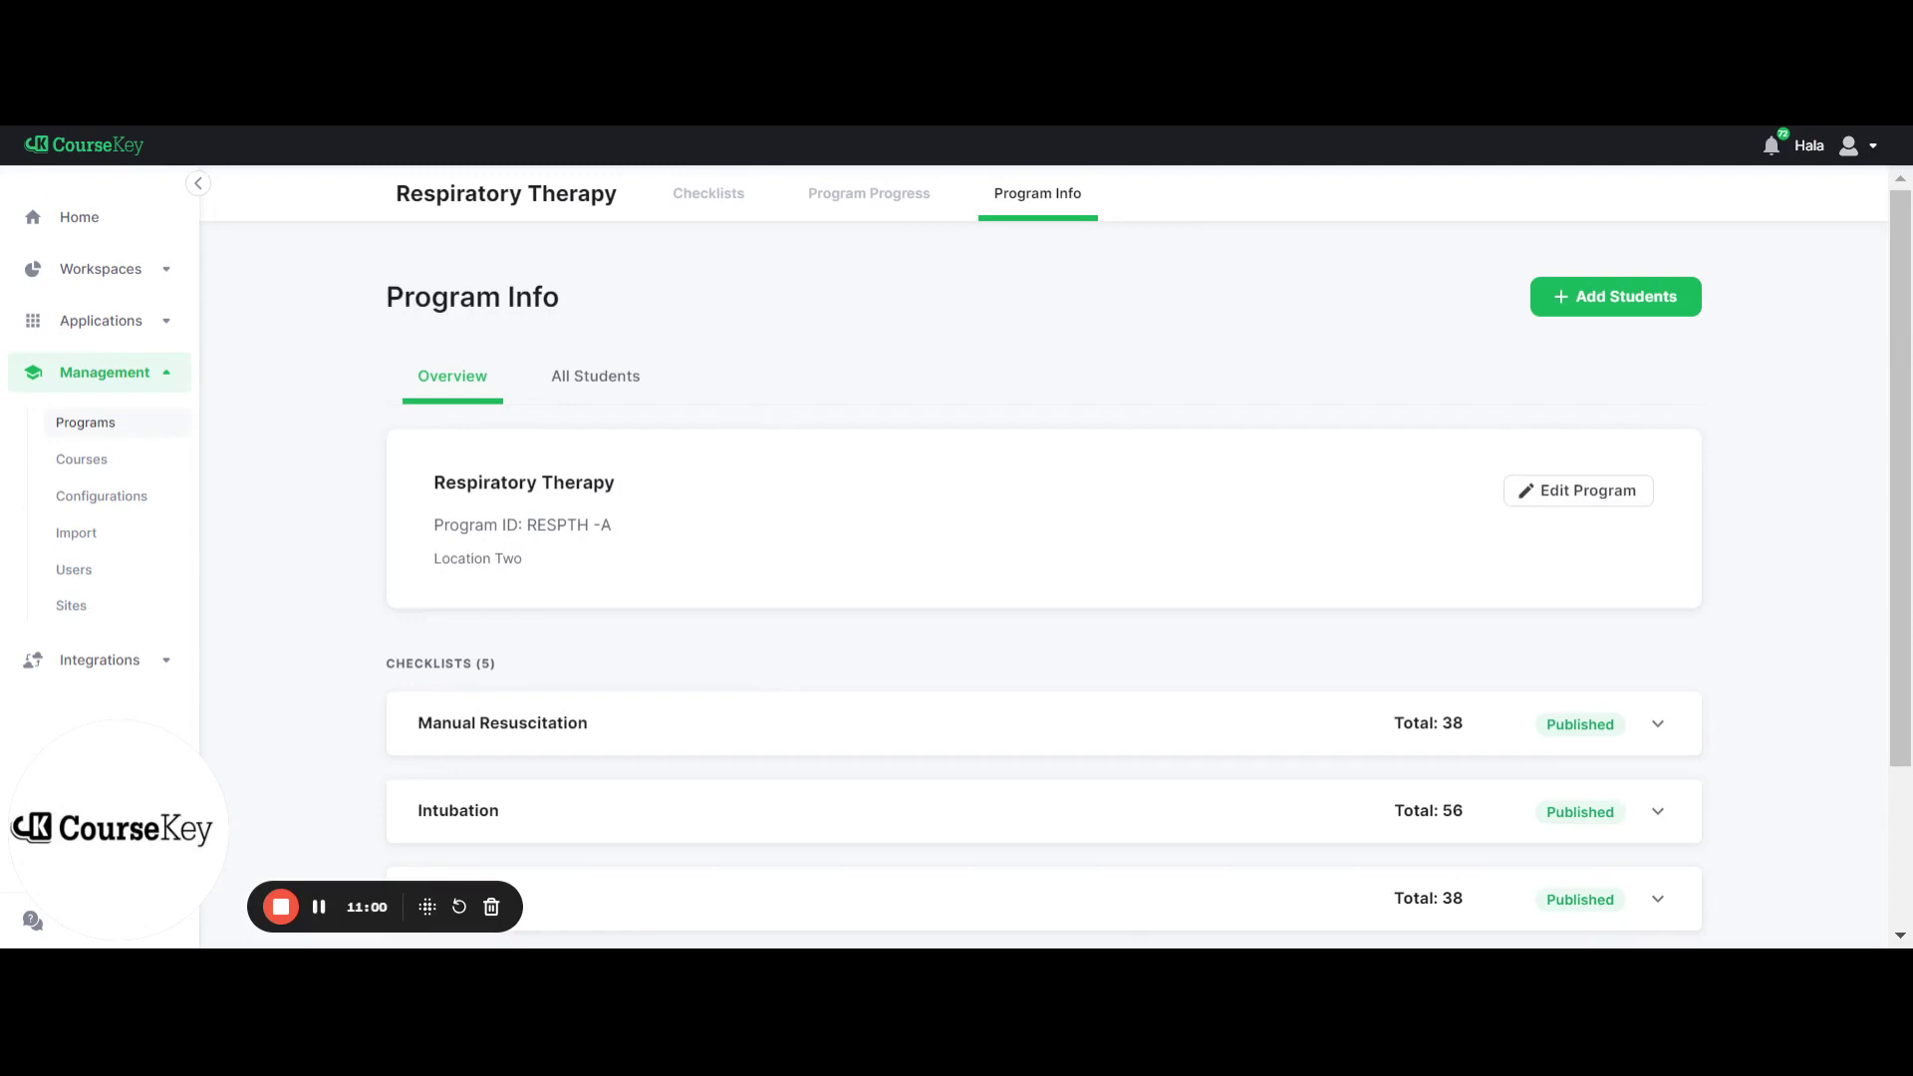
{"action": "scroll", "coordinate": [618, 551], "scroll_direction": "down", "scroll_amount": 3}
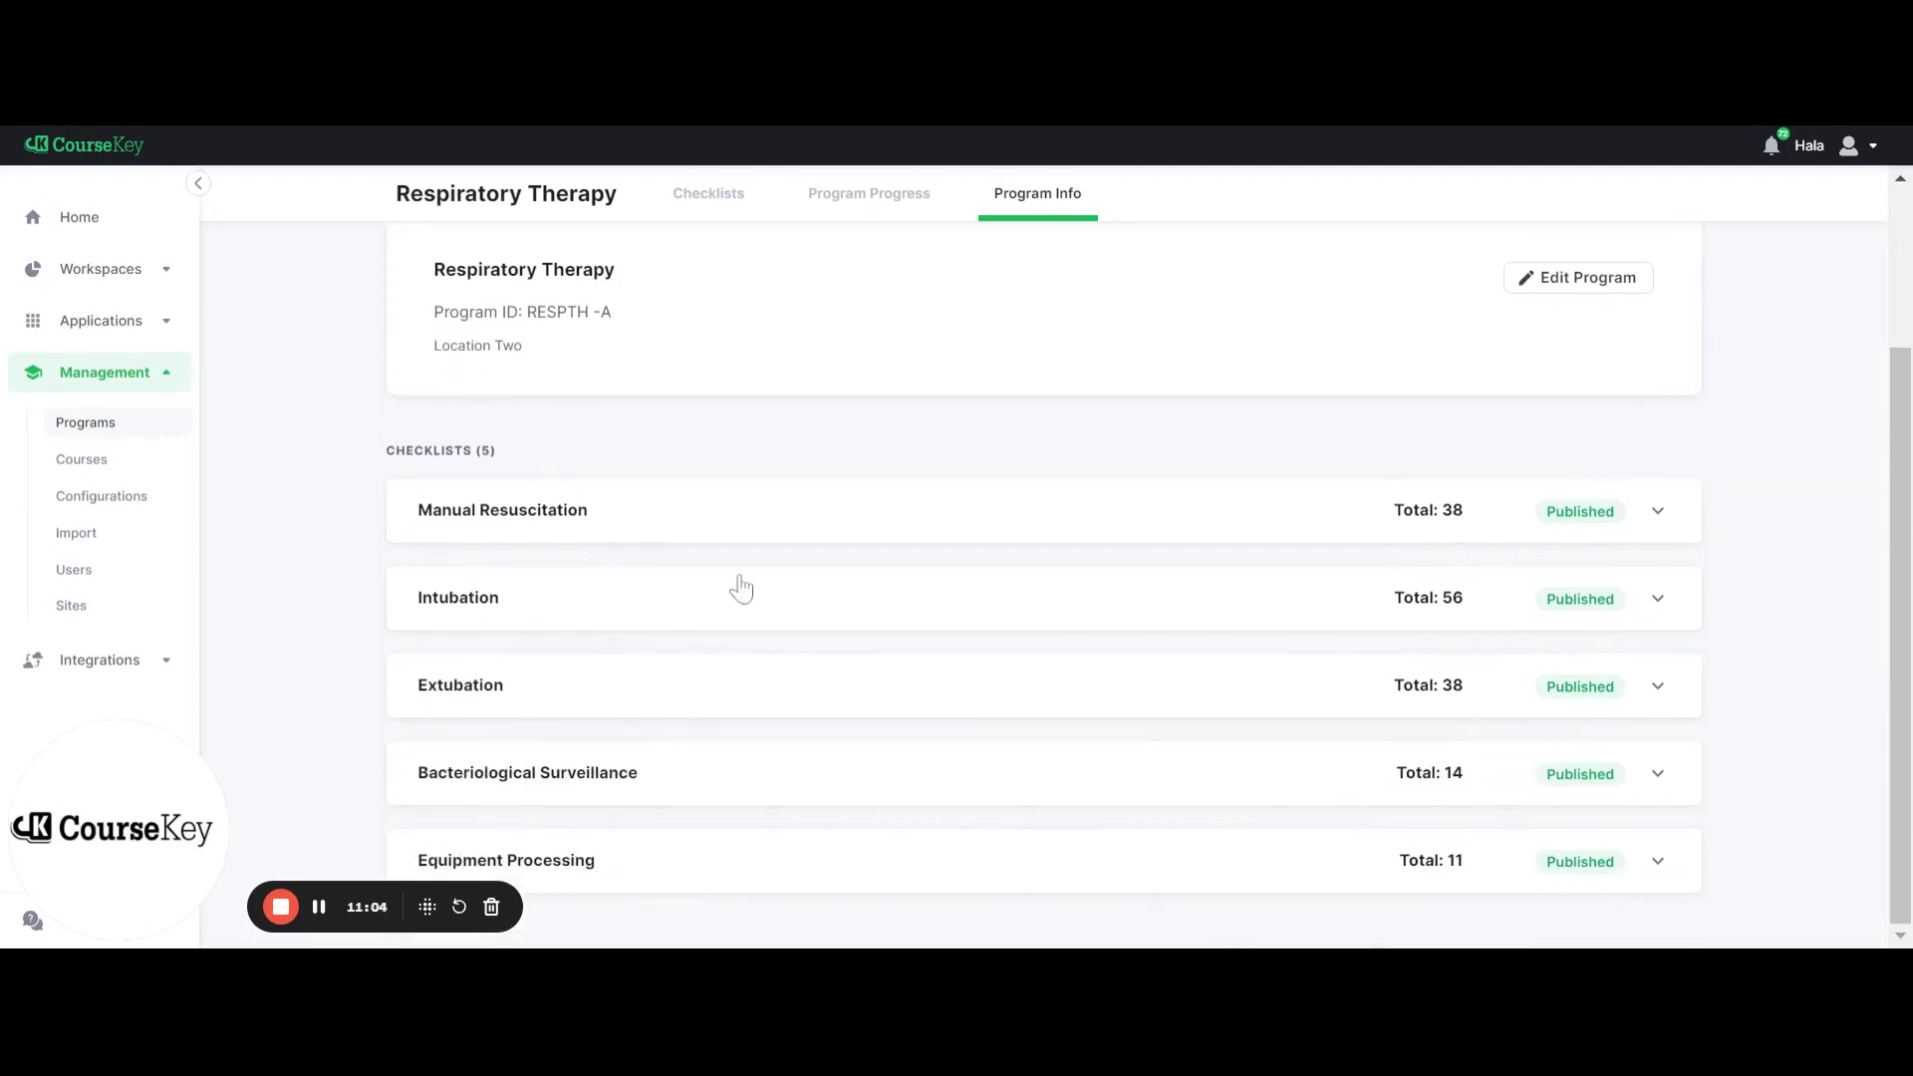
{"action": "left_click", "coordinate": [753, 540]}
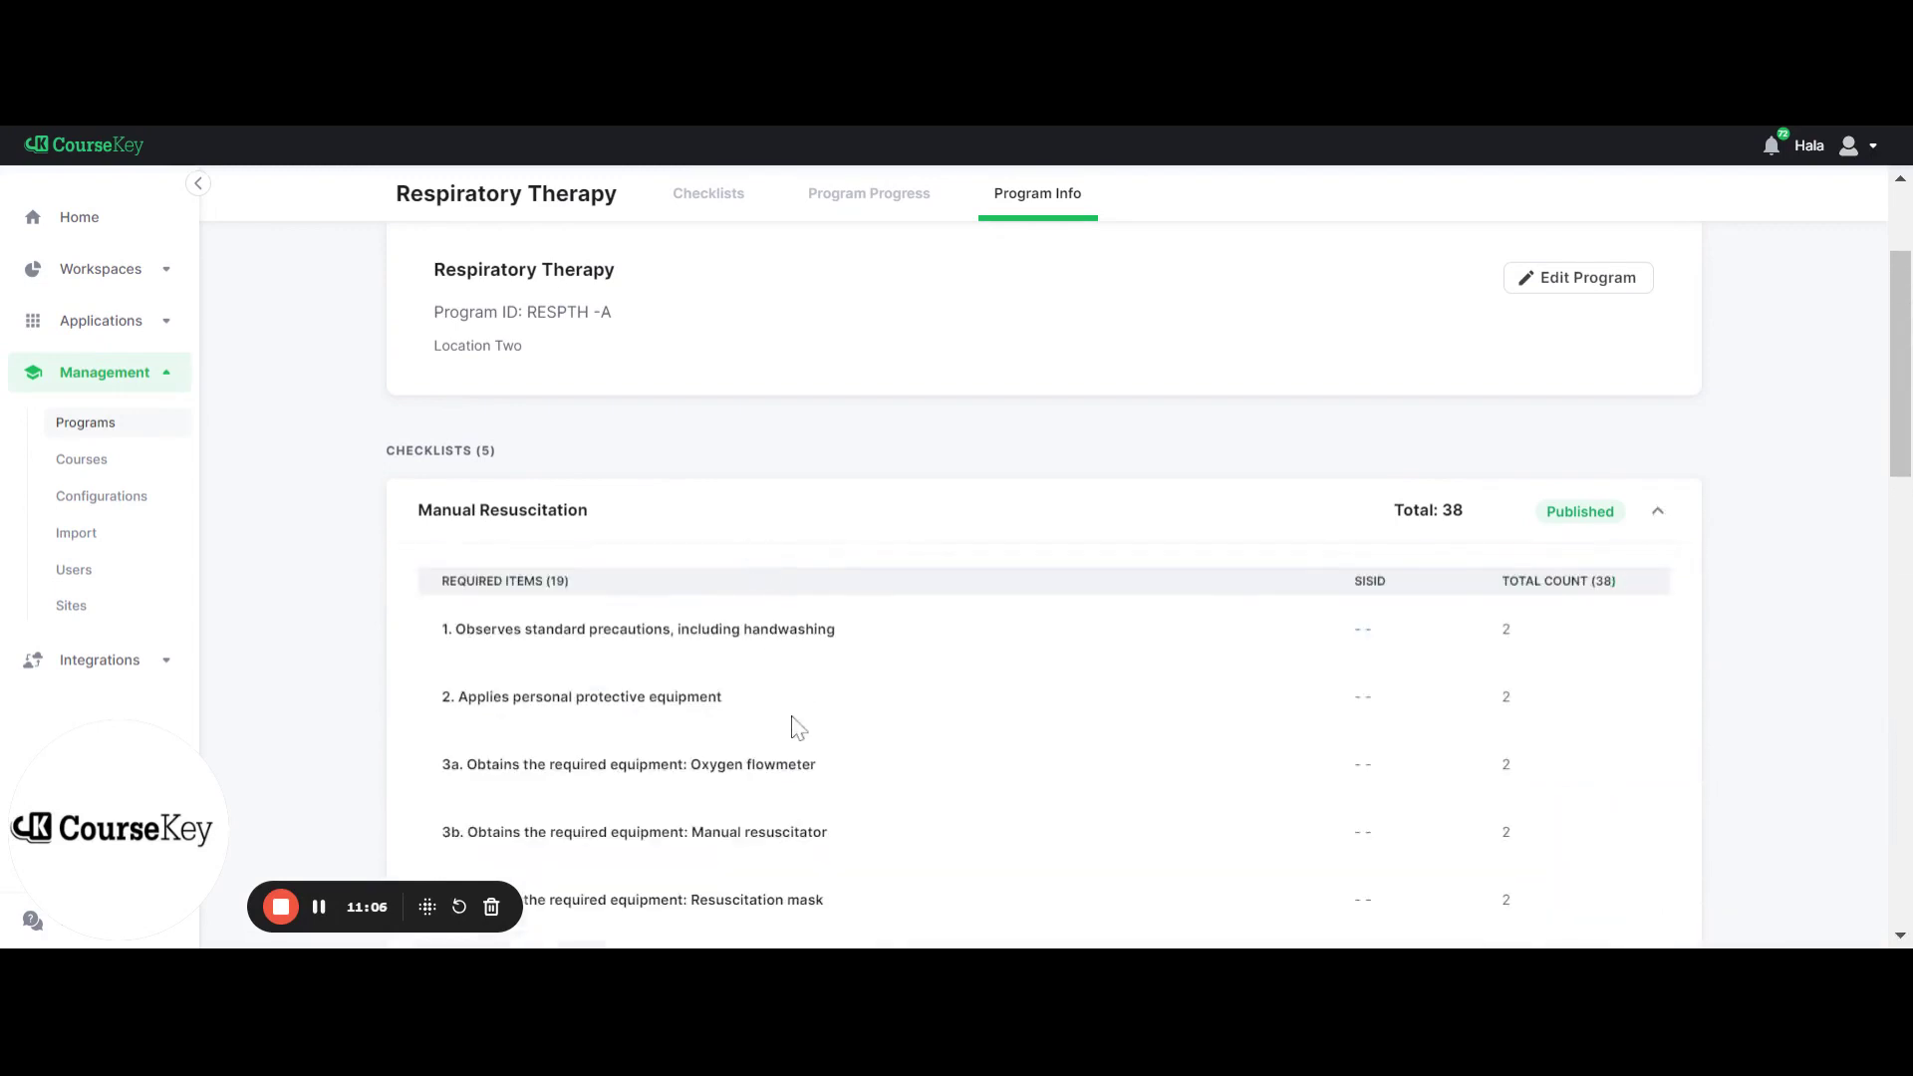
{"action": "scroll", "coordinate": [794, 727], "scroll_direction": "down", "scroll_amount": 4}
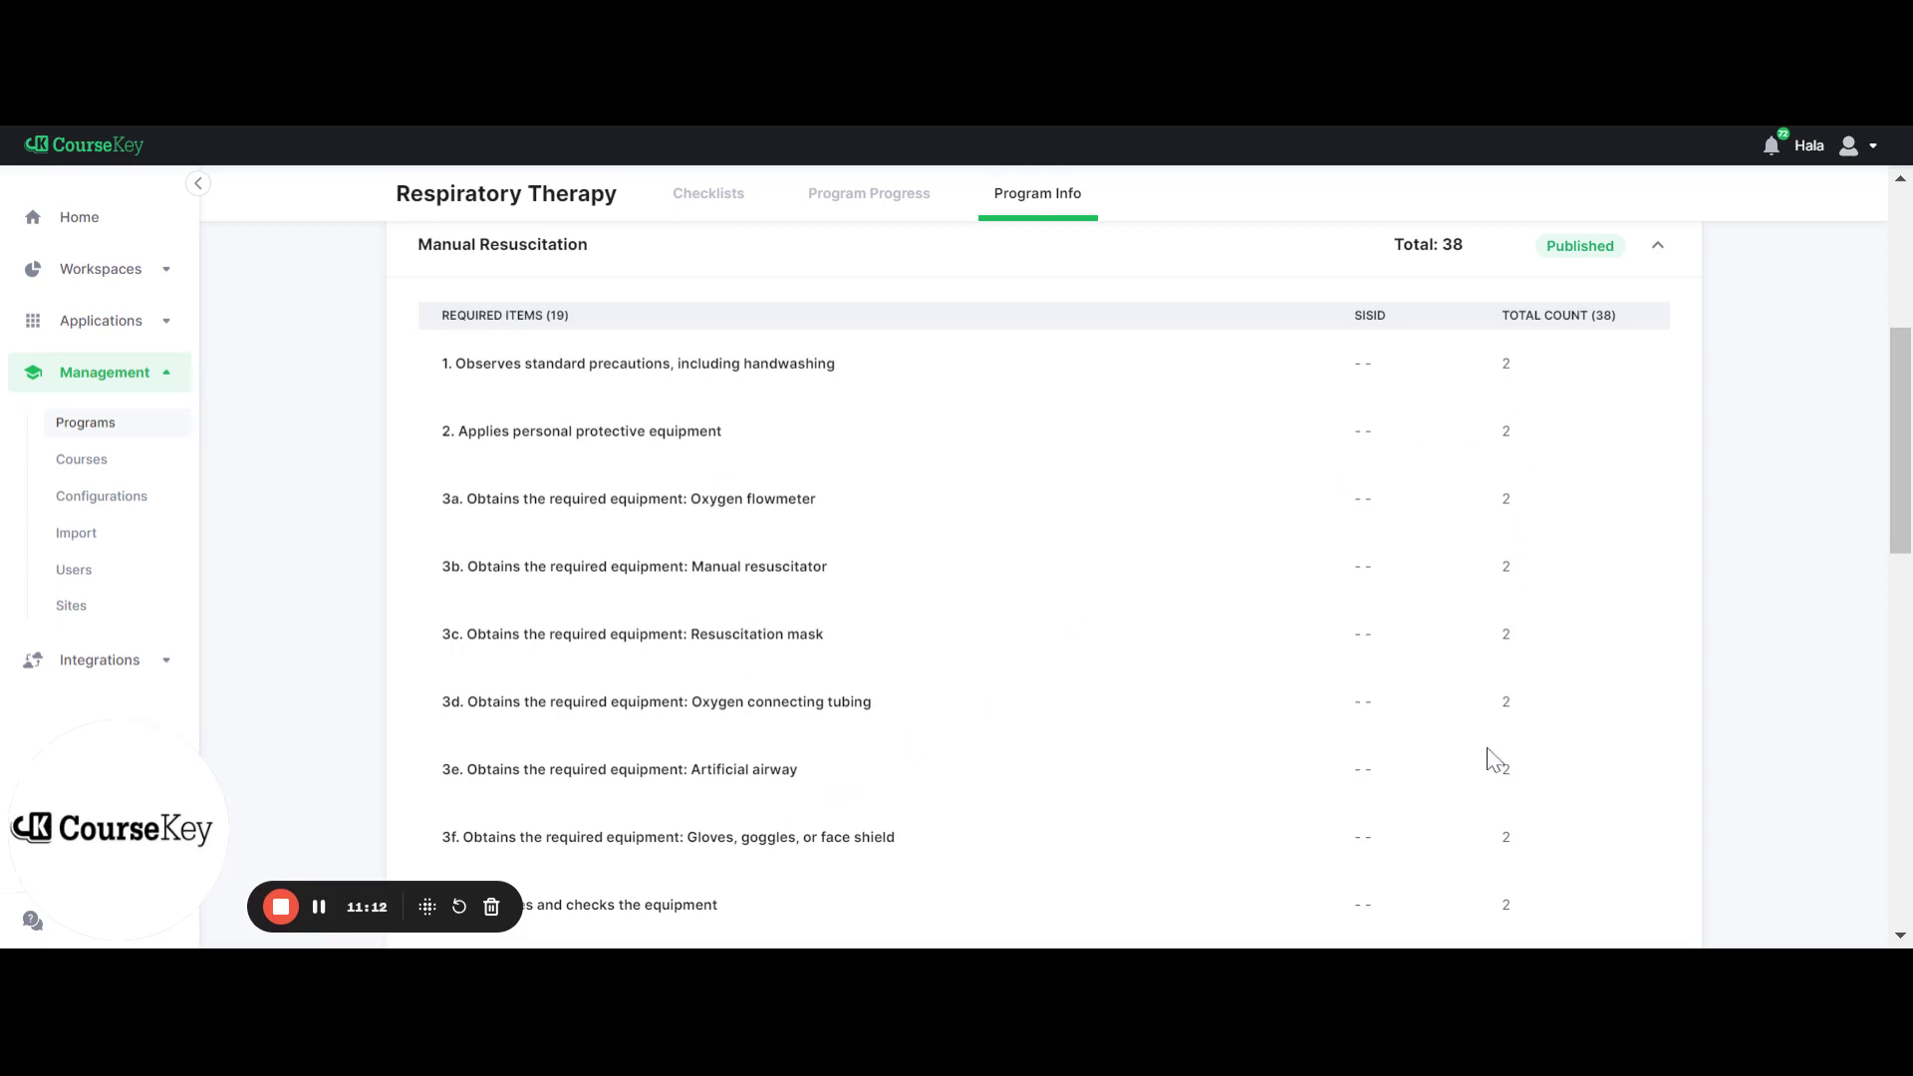
{"action": "scroll", "coordinate": [1492, 767], "scroll_direction": "up", "scroll_amount": 1}
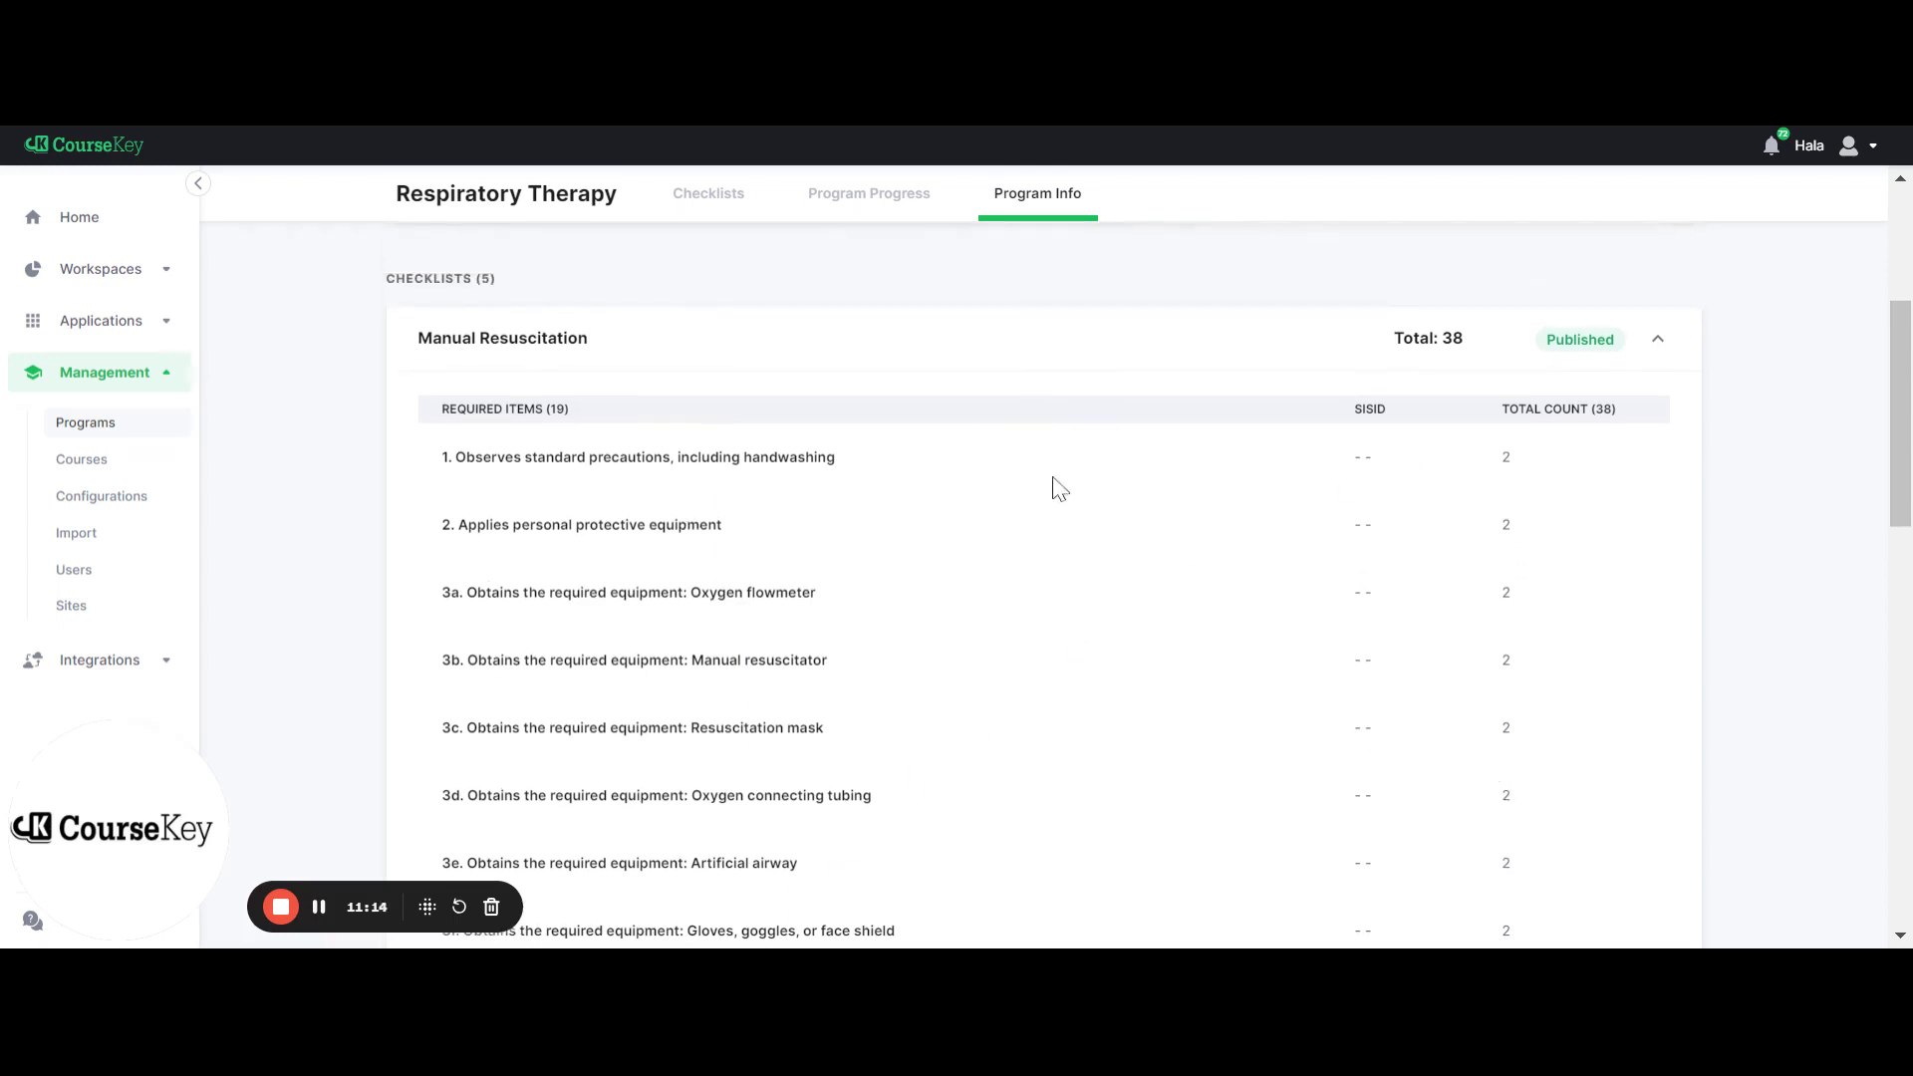
{"action": "left_click", "coordinate": [1130, 364]}
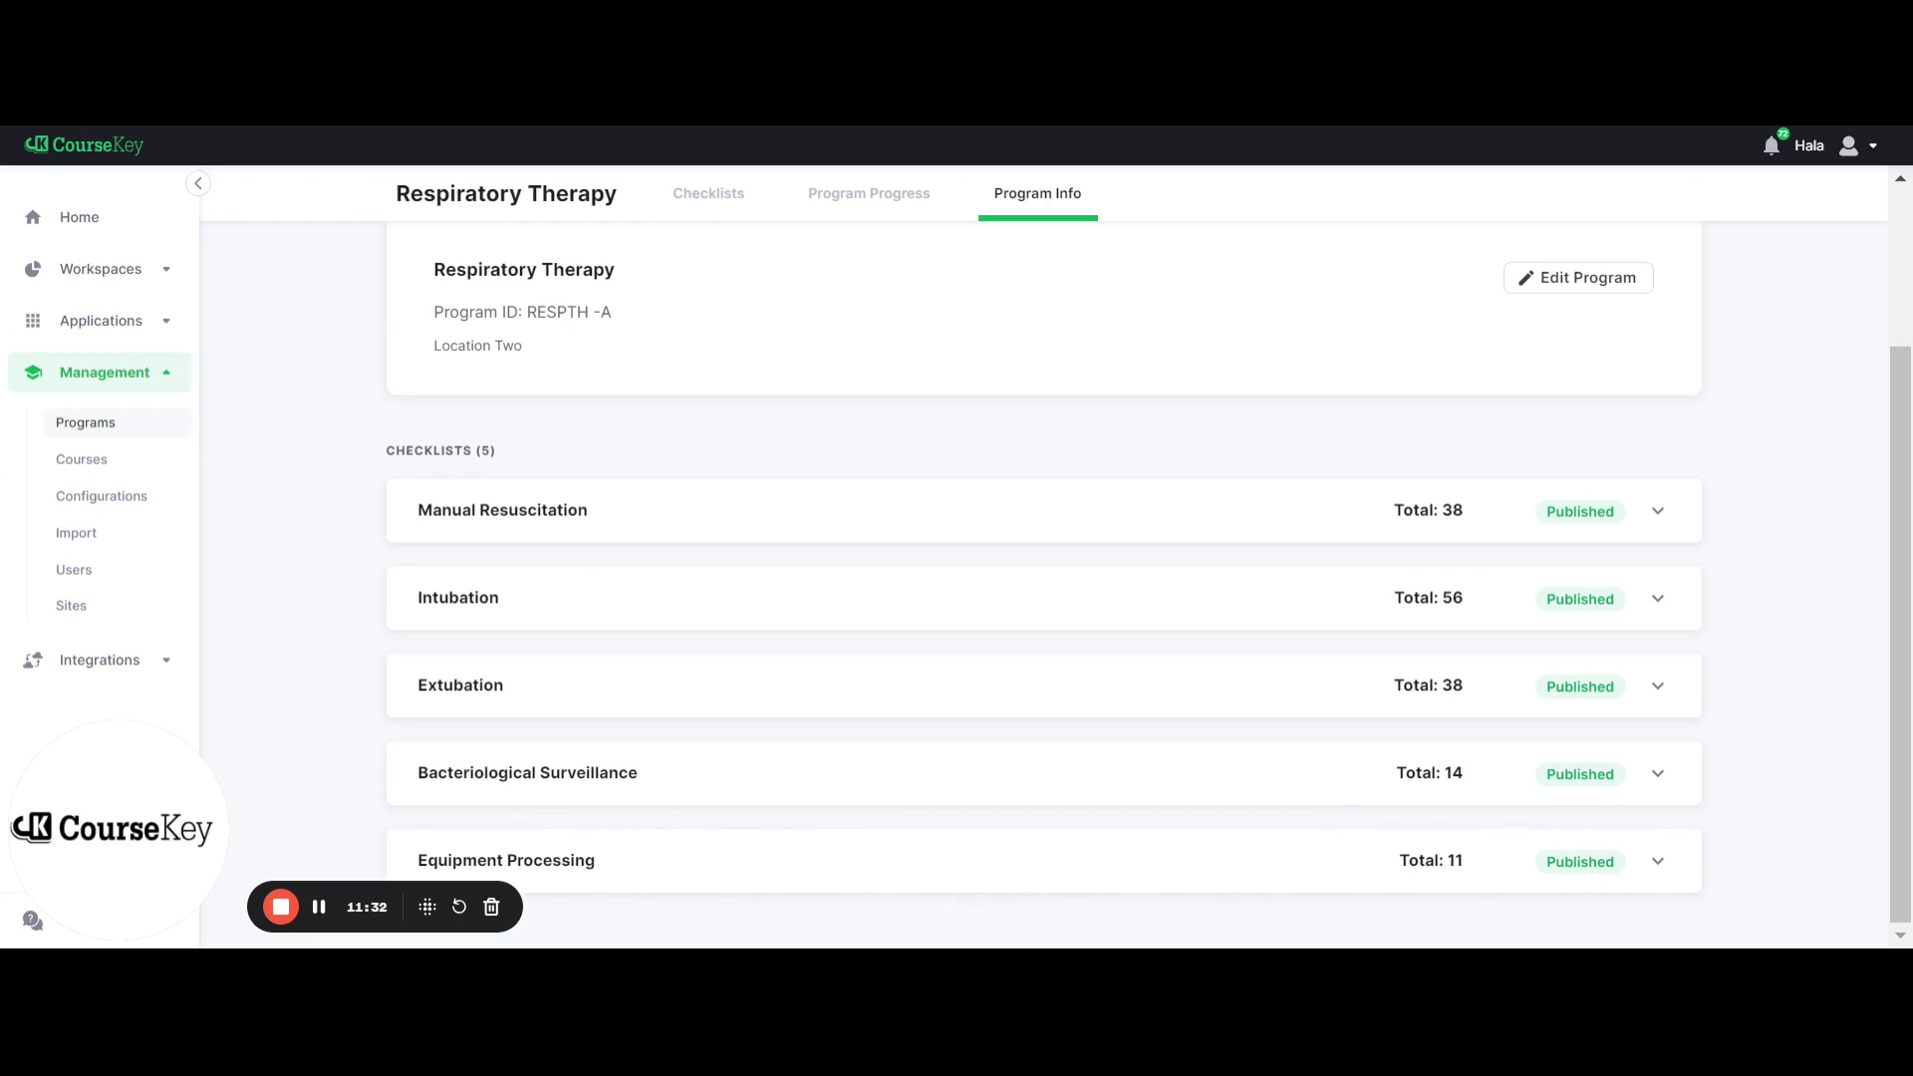
{"action": "scroll", "coordinate": [1043, 575], "scroll_direction": "up", "scroll_amount": 3}
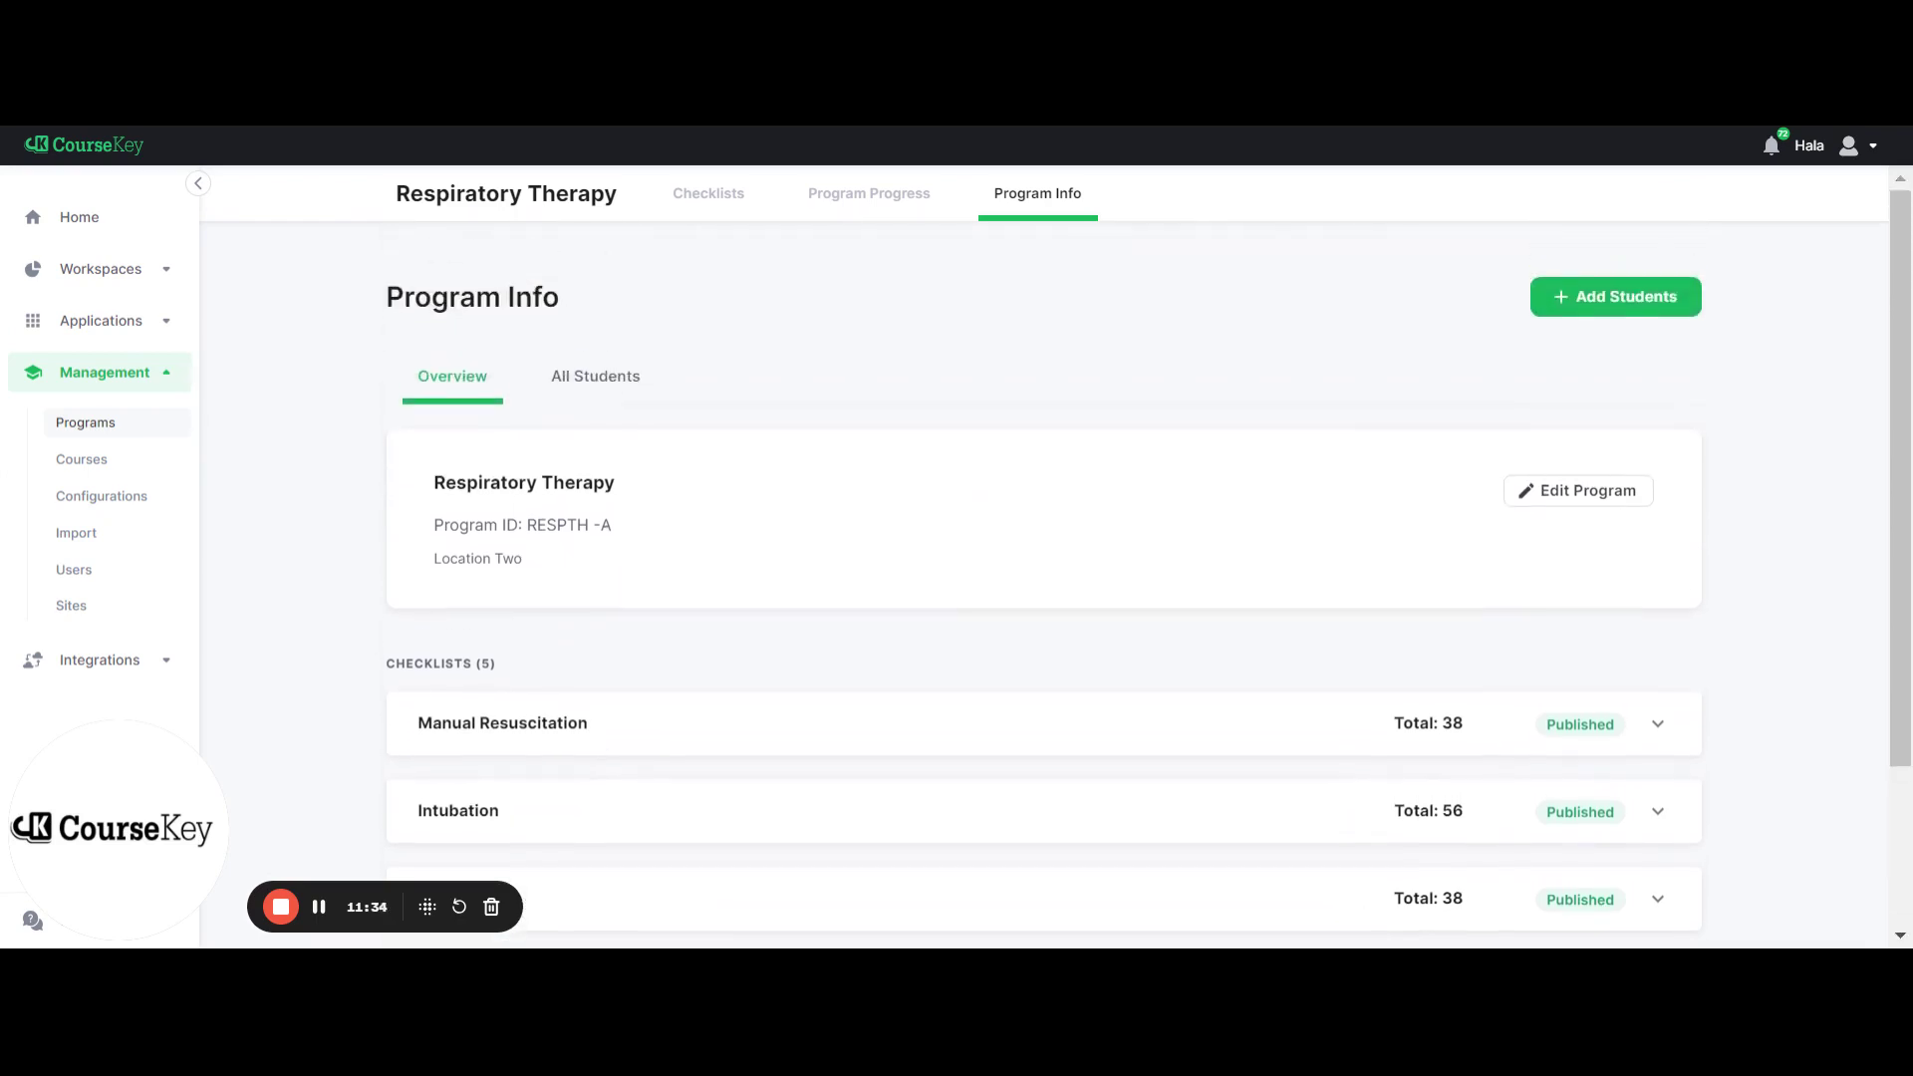
Show the All Students tab listing the program's four active, not-yet-placed students
{"action": "left_click", "coordinate": [604, 375]}
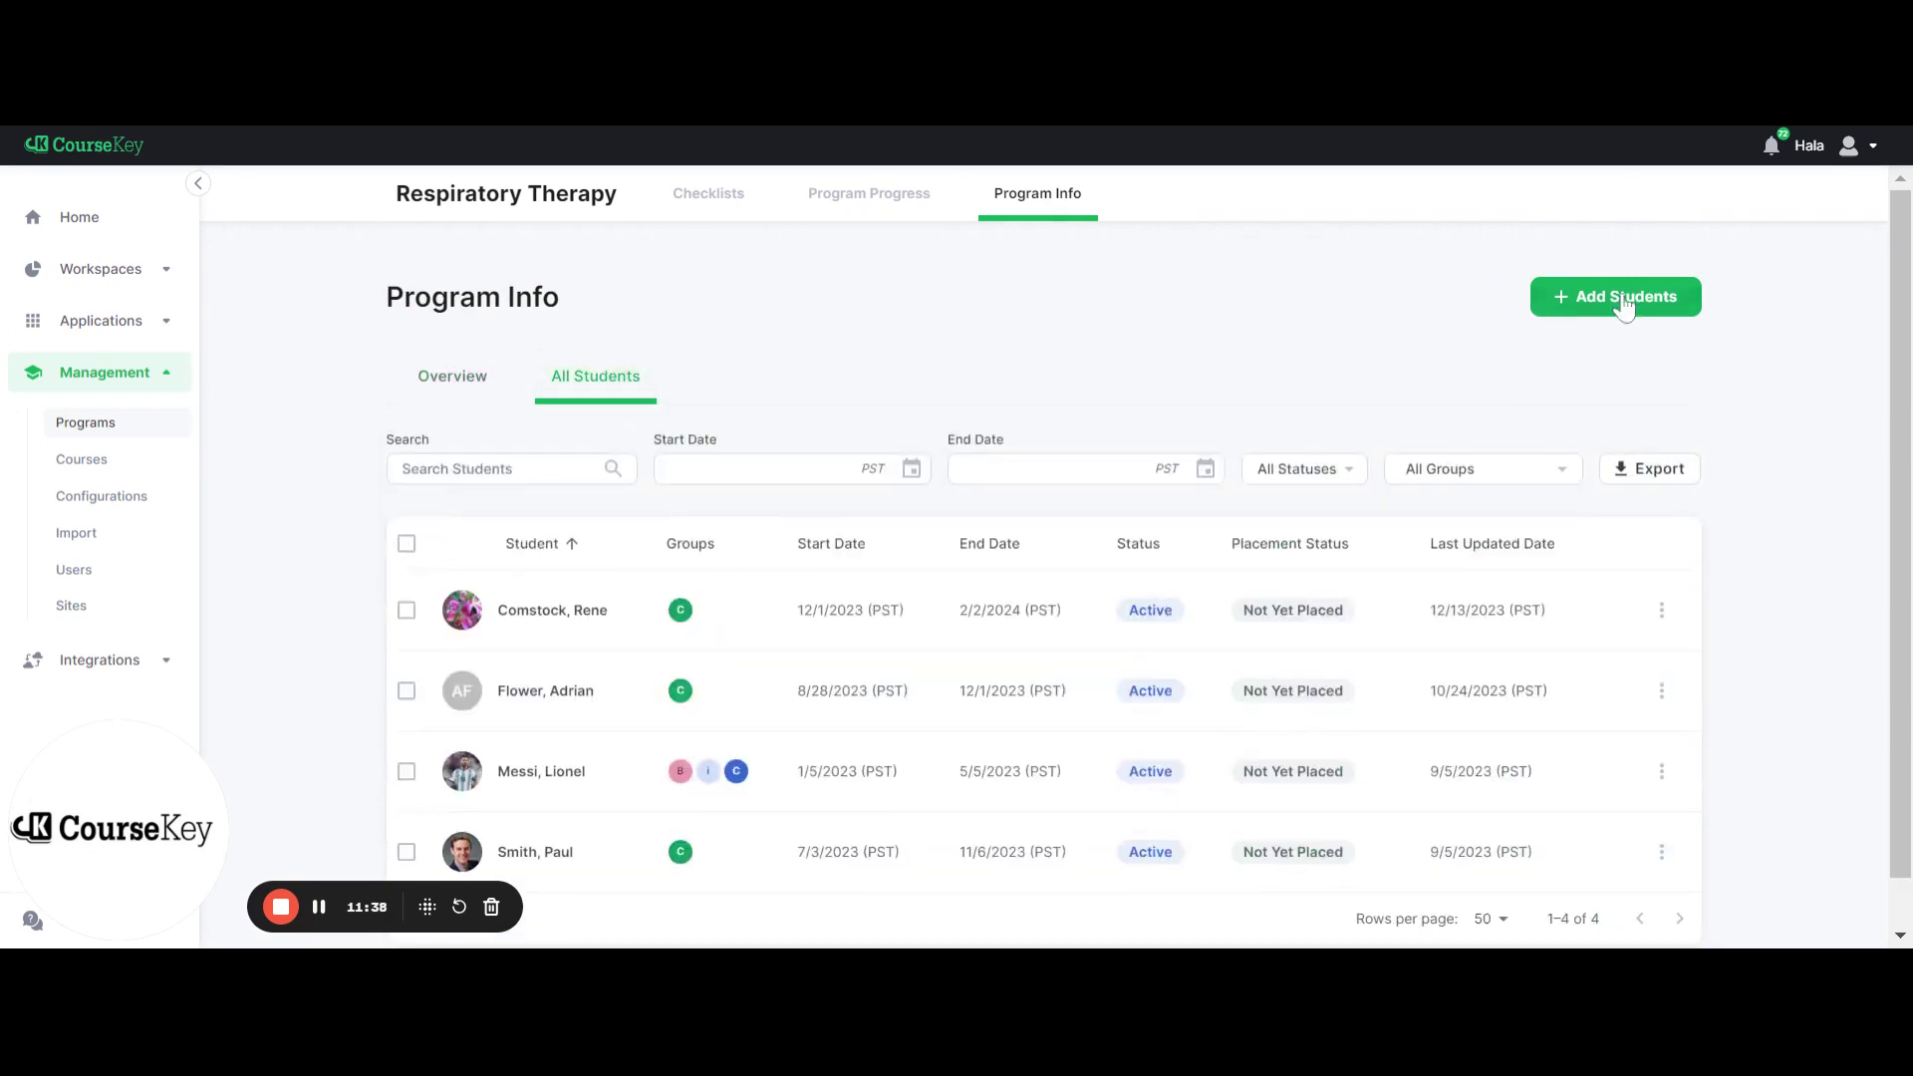
{"action": "scroll", "coordinate": [1395, 342], "scroll_direction": "down", "scroll_amount": 1}
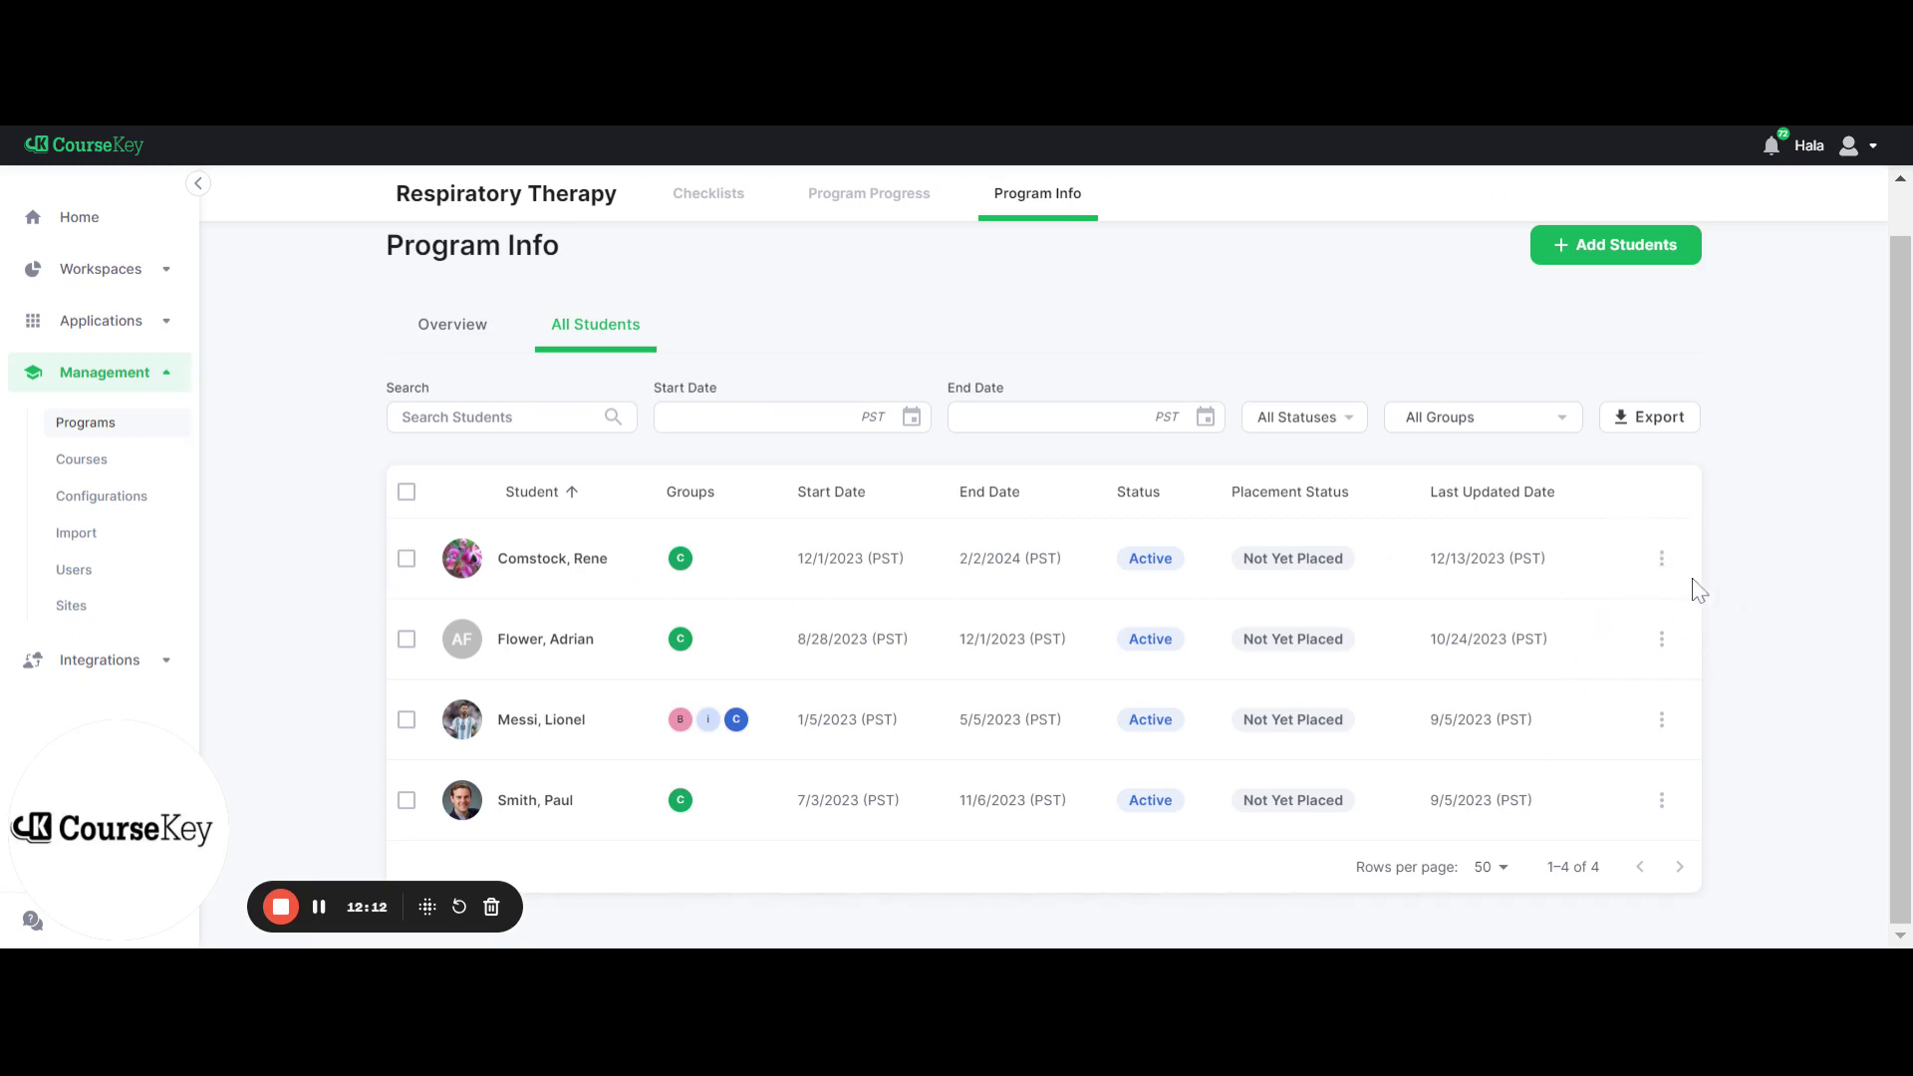
Submit the first student's program info with status kept Active, then return to Overview
{"action": "left_click", "coordinate": [1664, 561]}
{"action": "left_click", "coordinate": [1655, 622]}
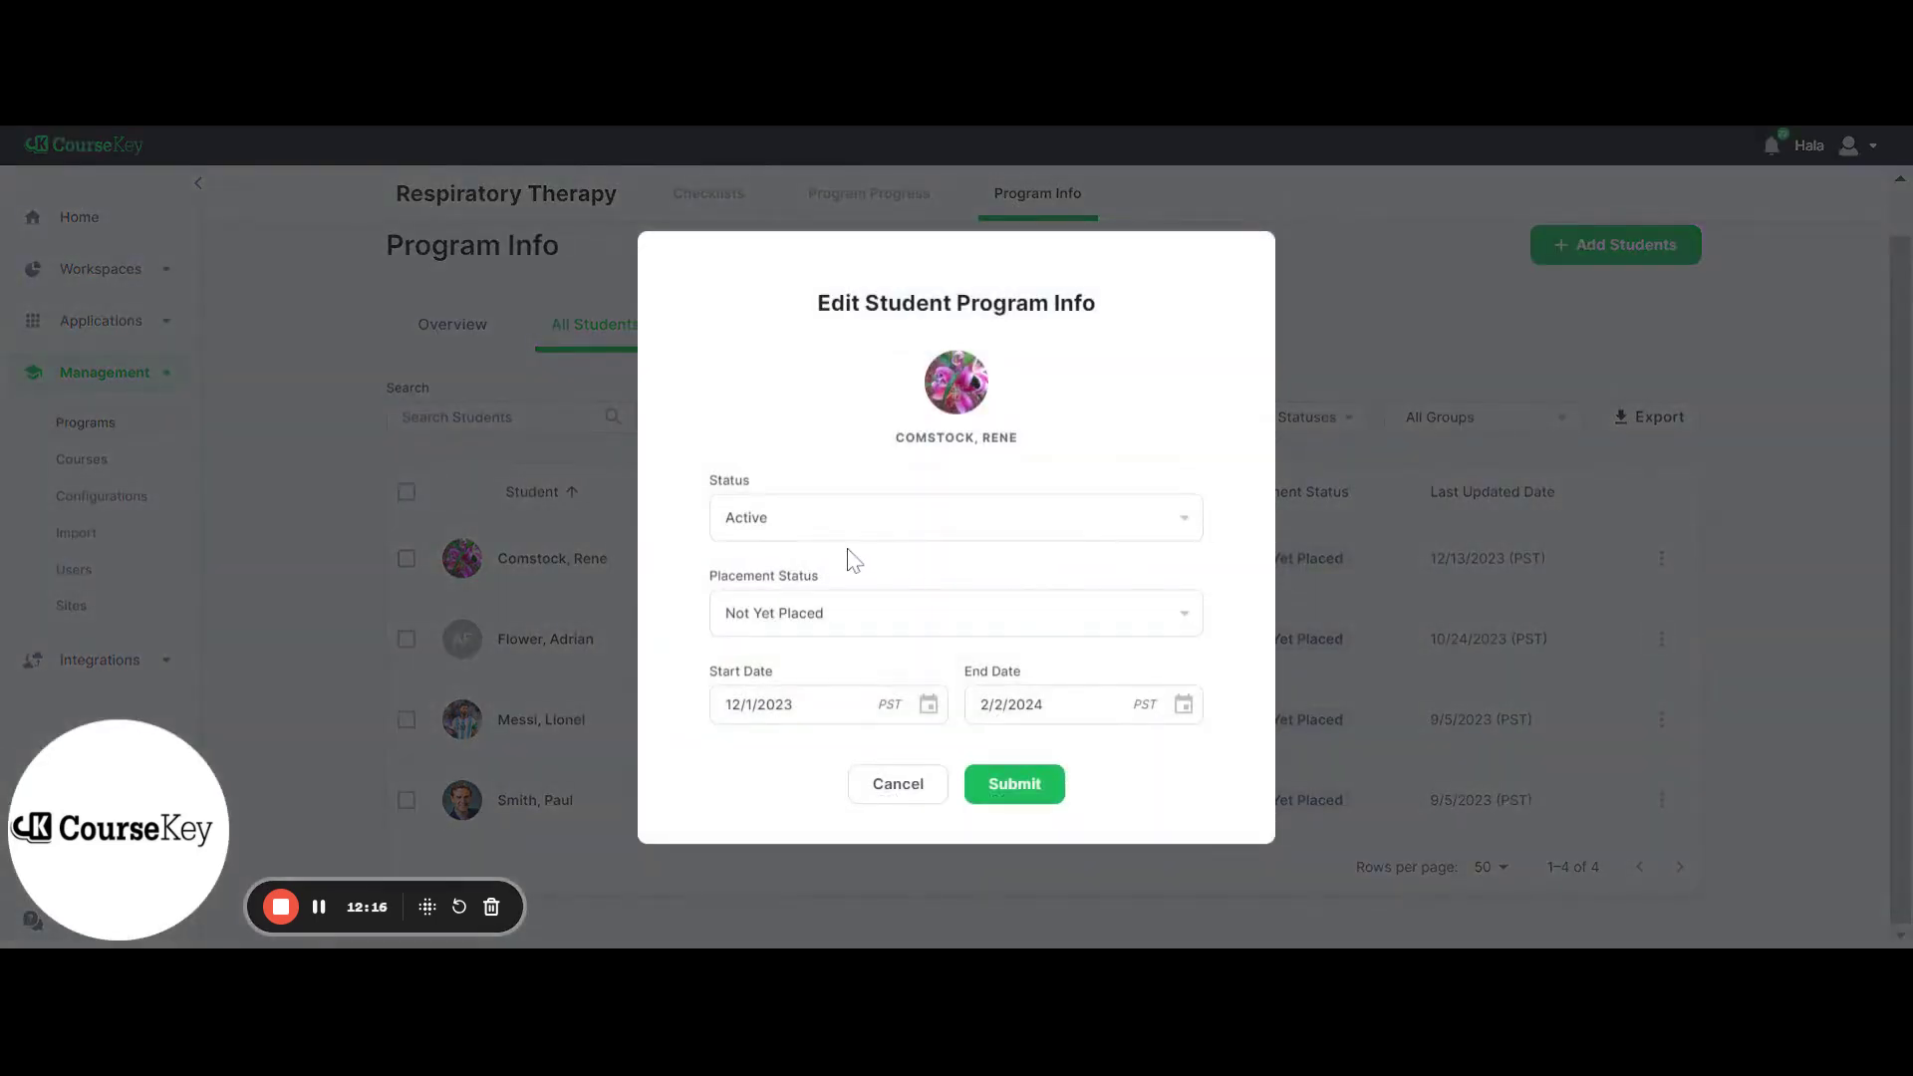
{"action": "left_click", "coordinate": [797, 525]}
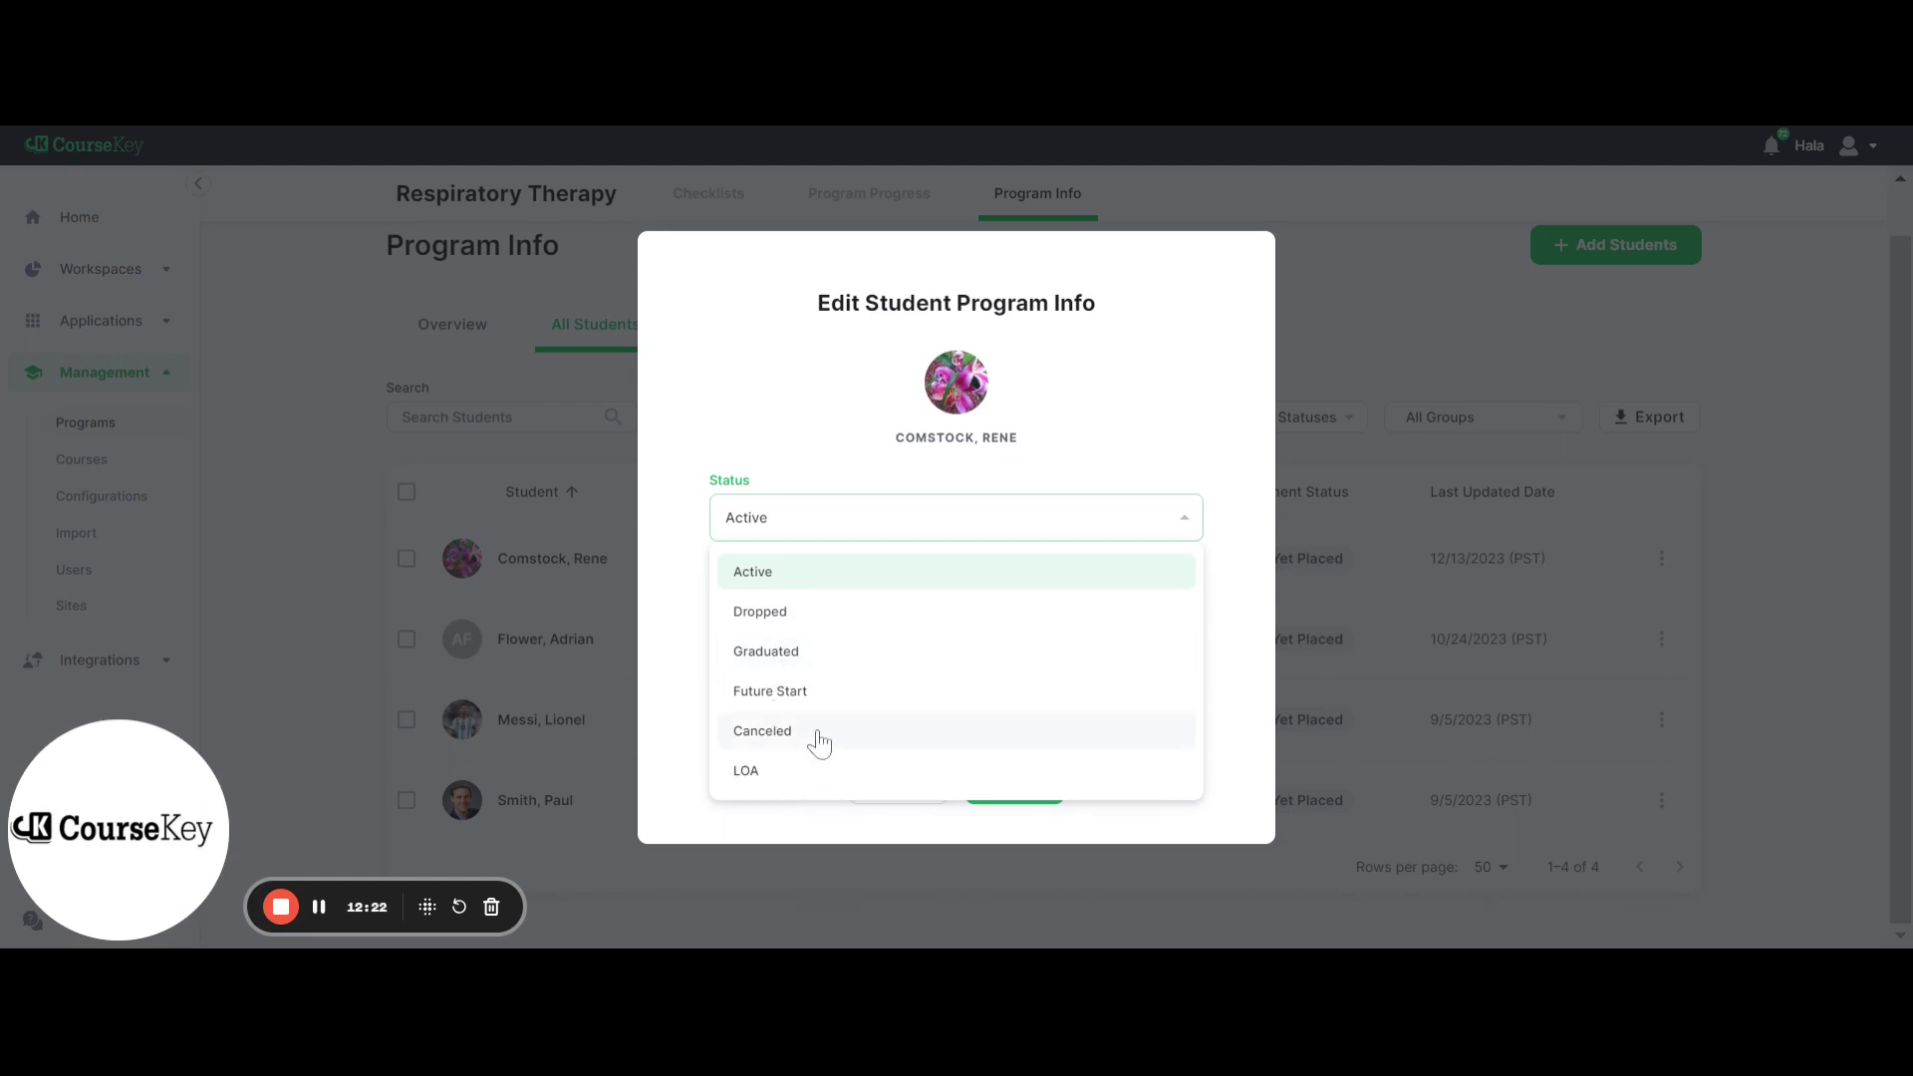
{"action": "left_click", "coordinate": [1116, 360]}
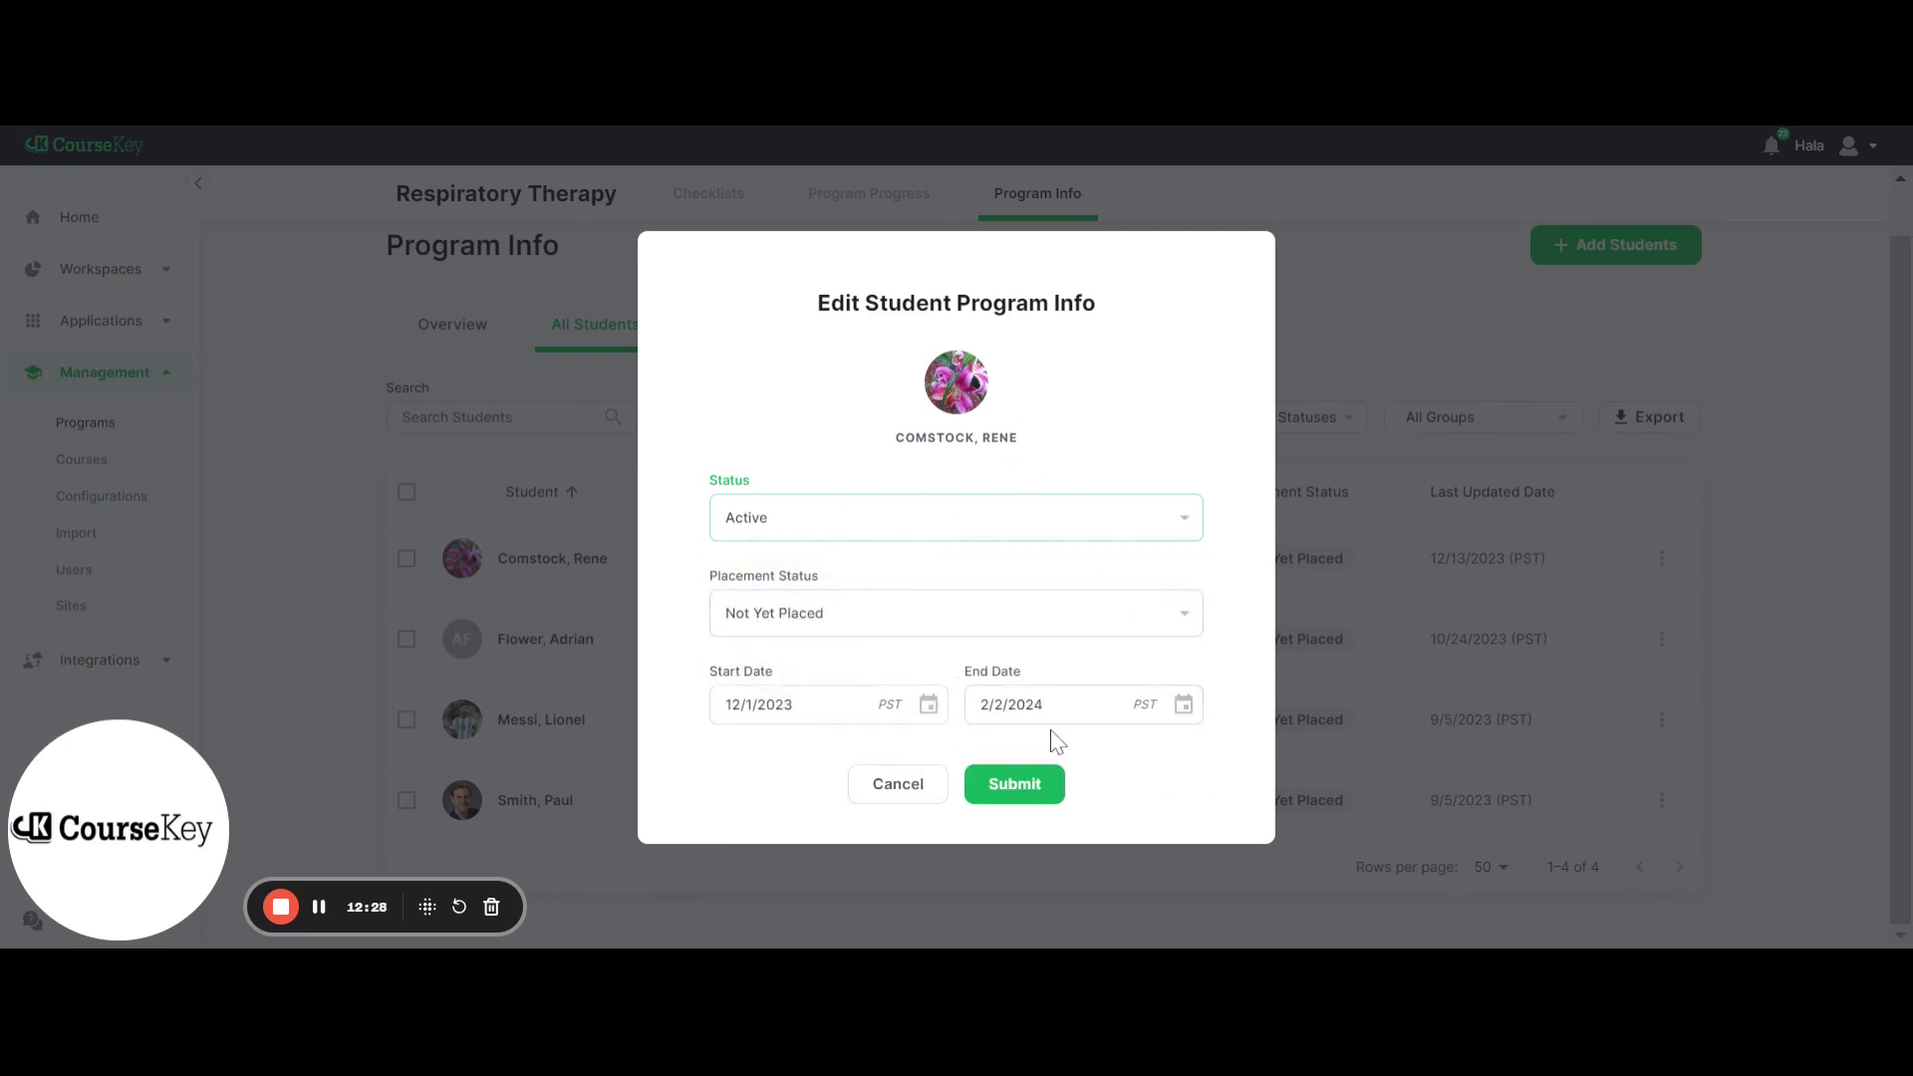
{"action": "left_click", "coordinate": [1041, 793]}
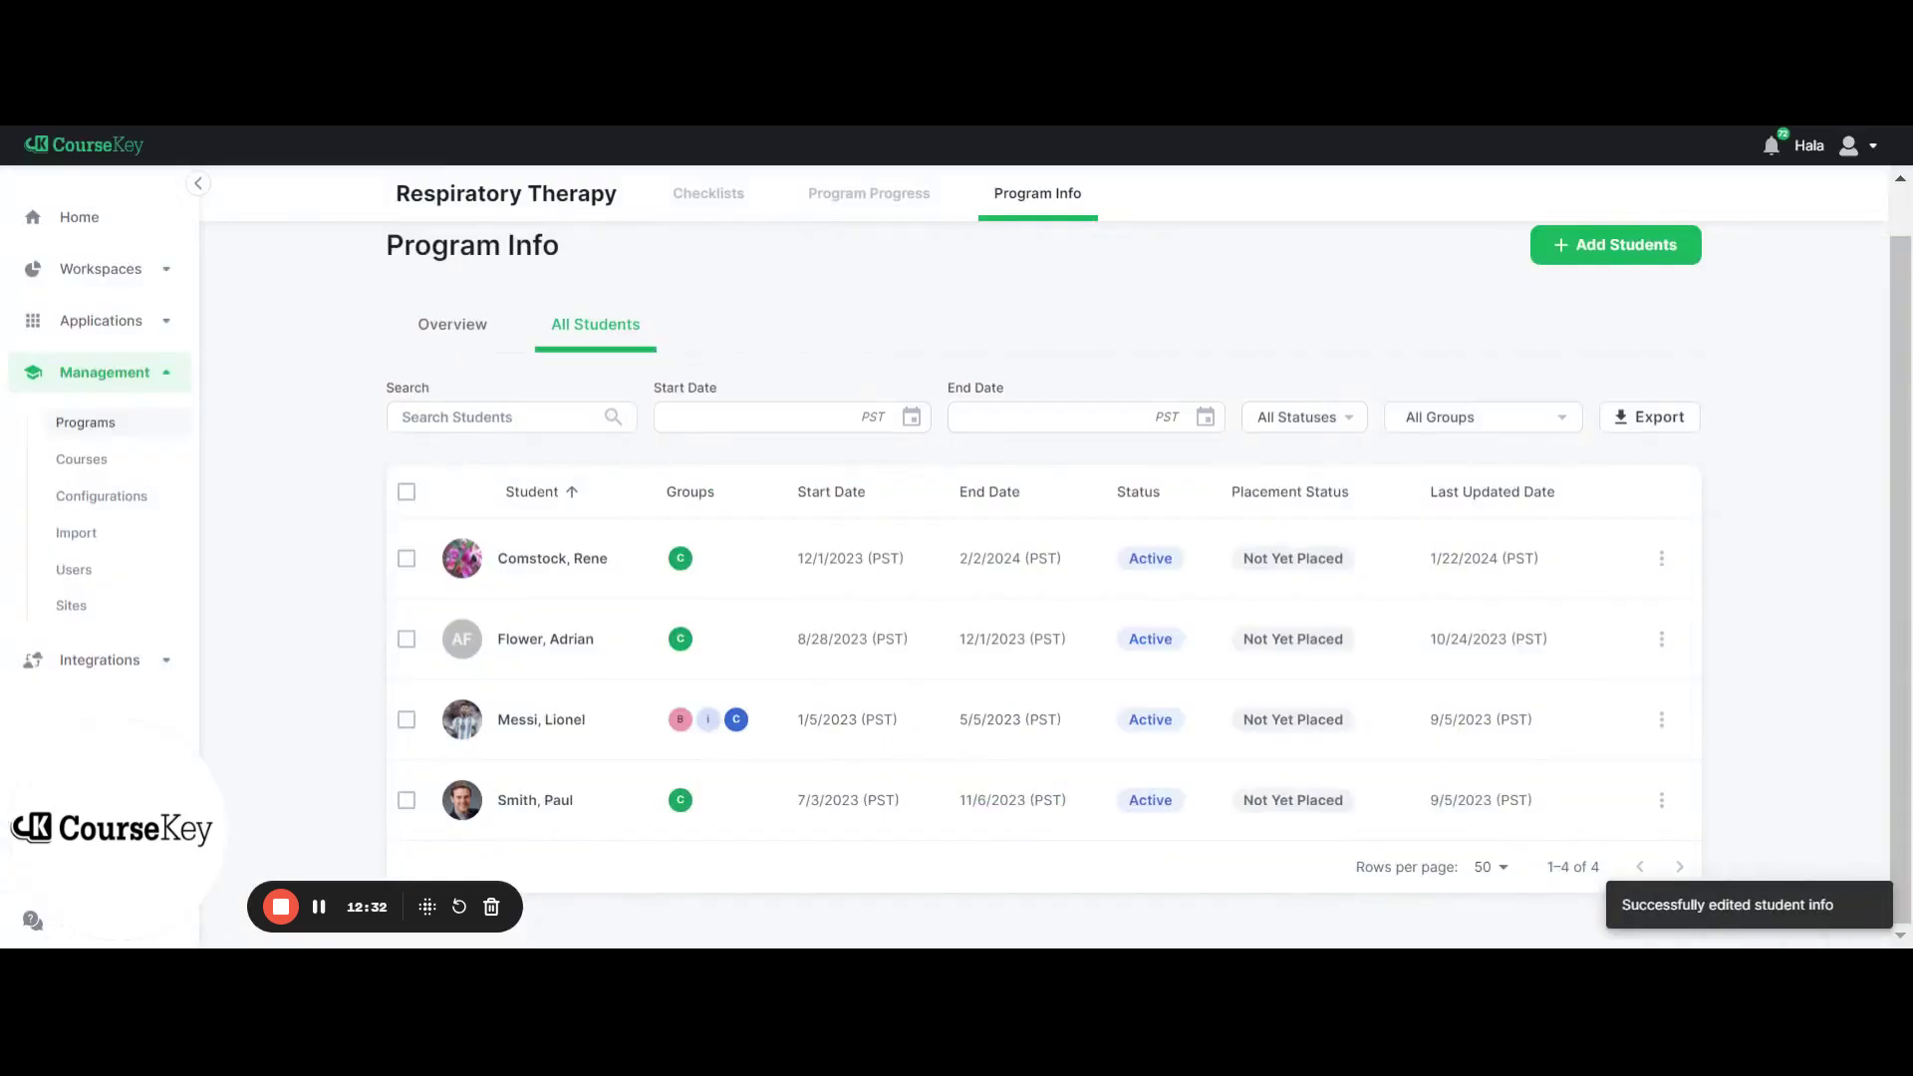
{"action": "left_click", "coordinate": [456, 329]}
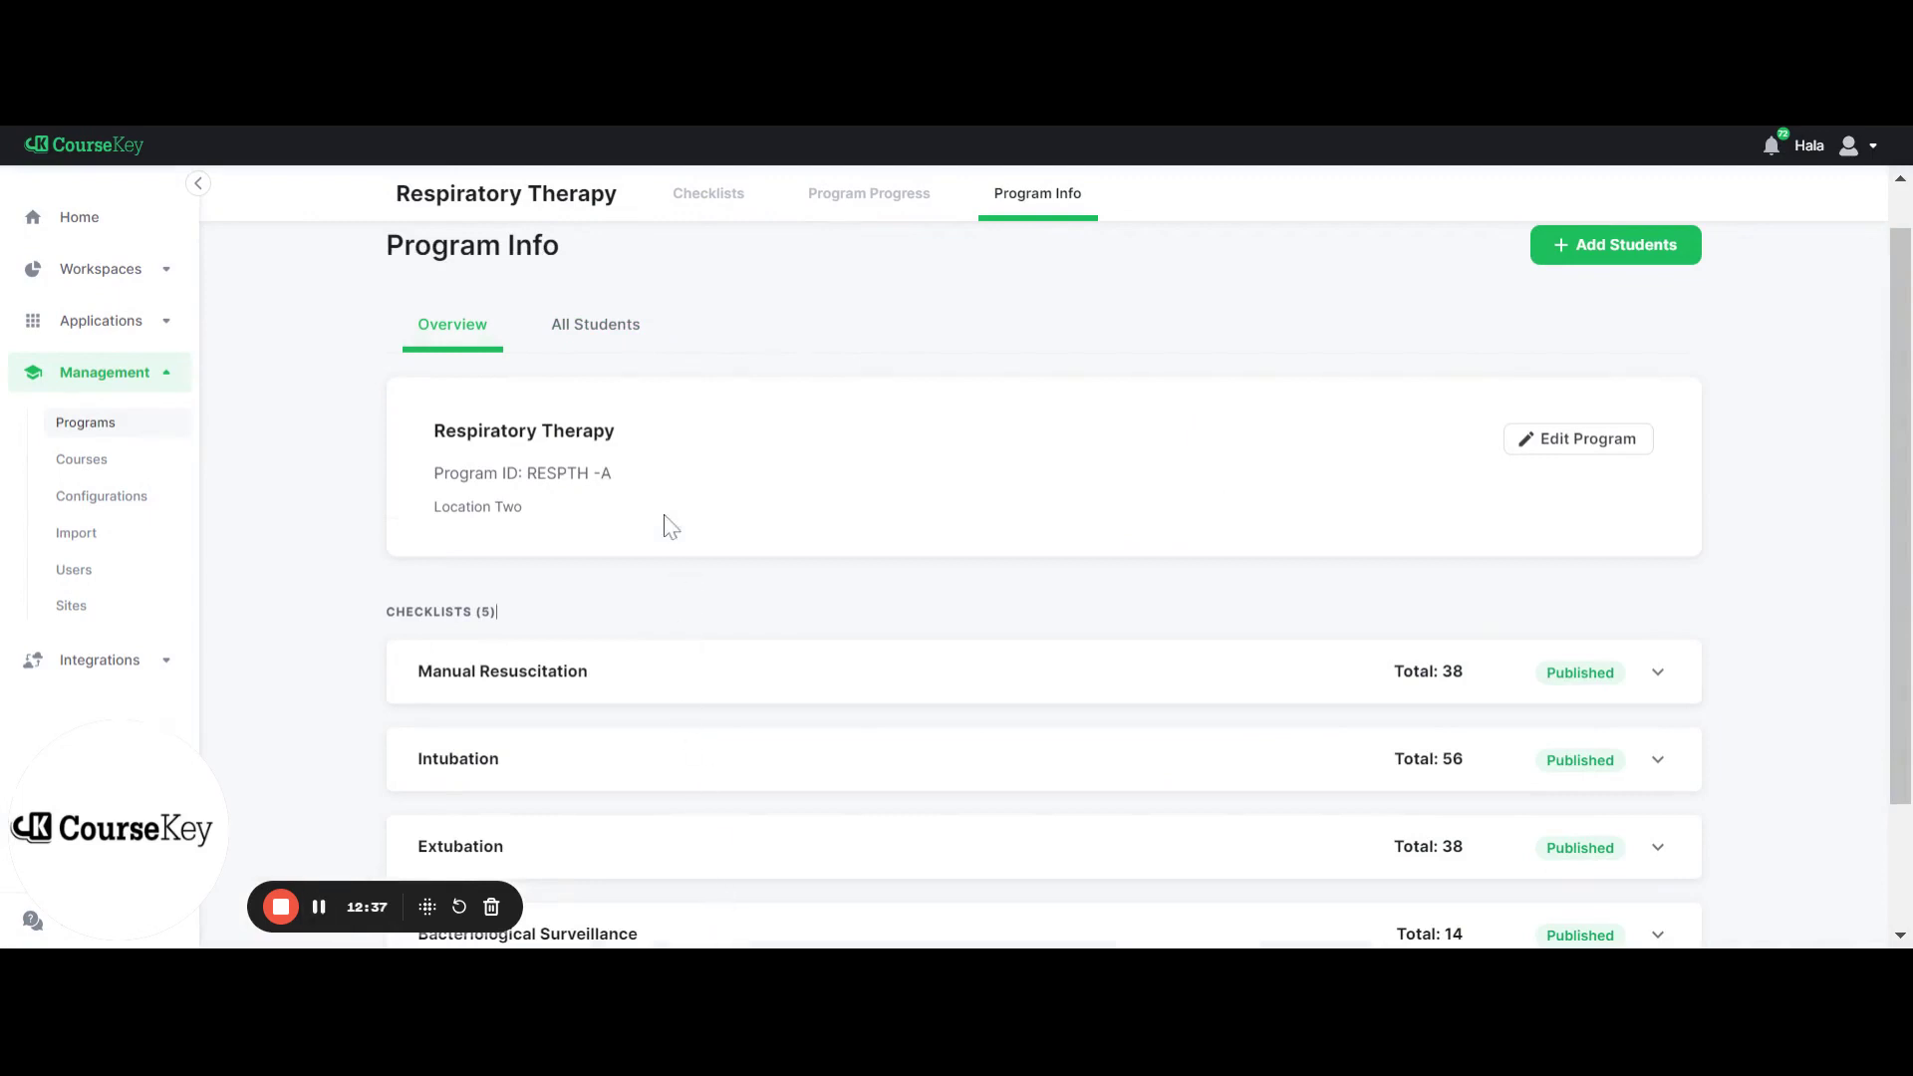
Switch Checklists to Intubation and review its approval queue and each student's progress
{"action": "left_click", "coordinate": [703, 196]}
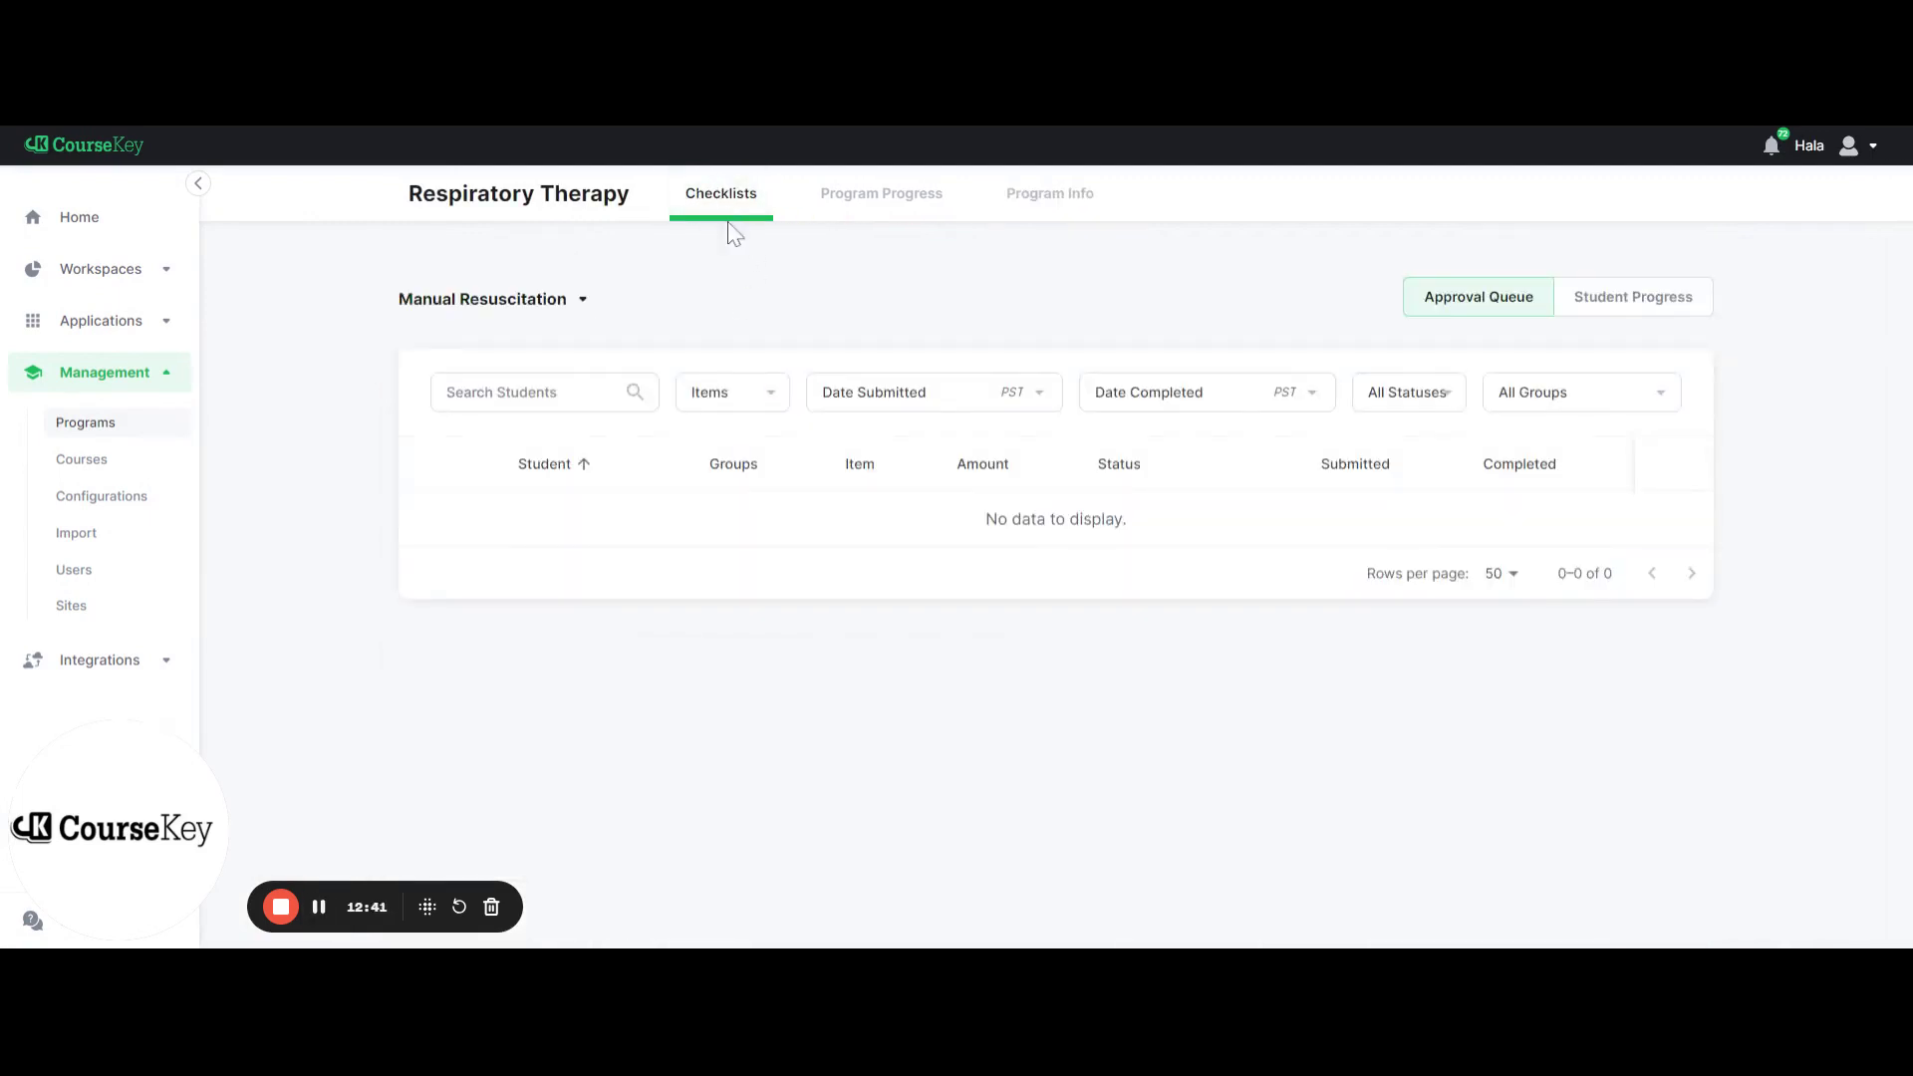
{"action": "left_click", "coordinate": [546, 307]}
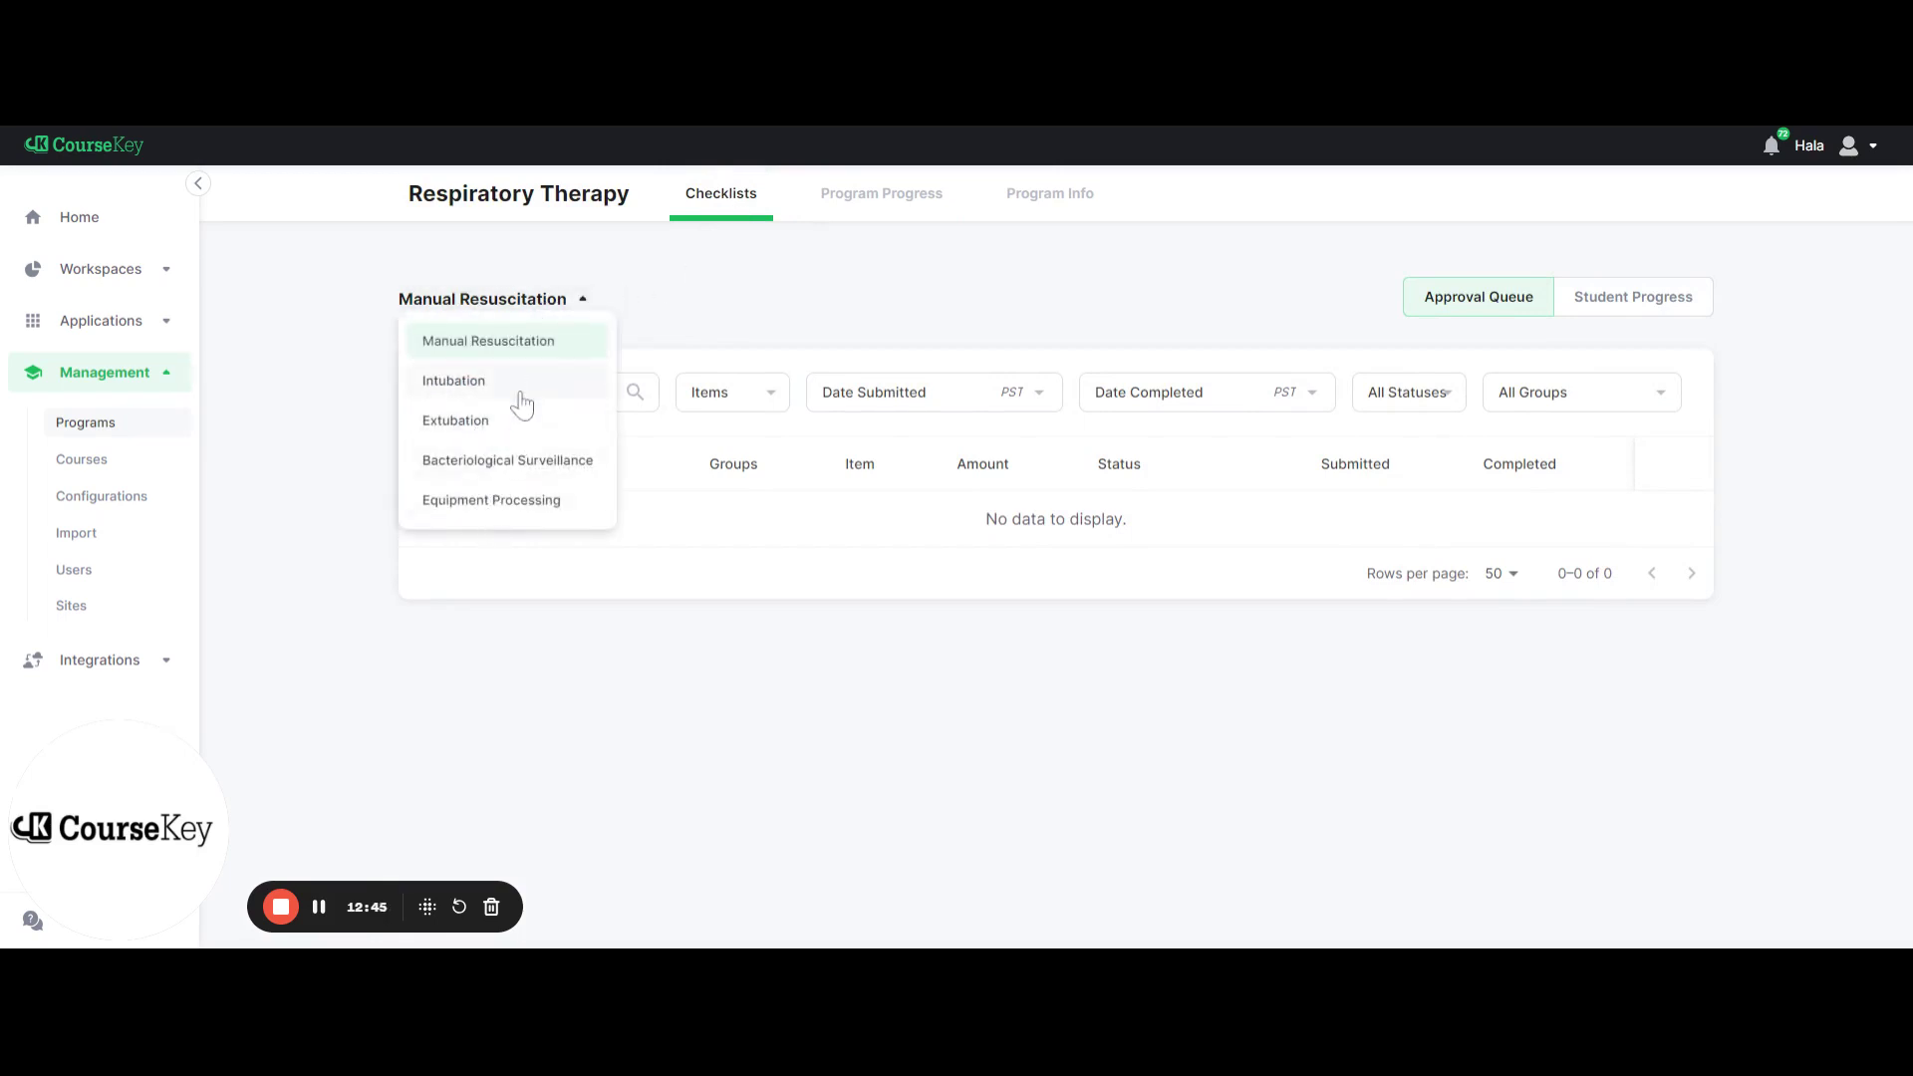
{"action": "left_click", "coordinate": [519, 393]}
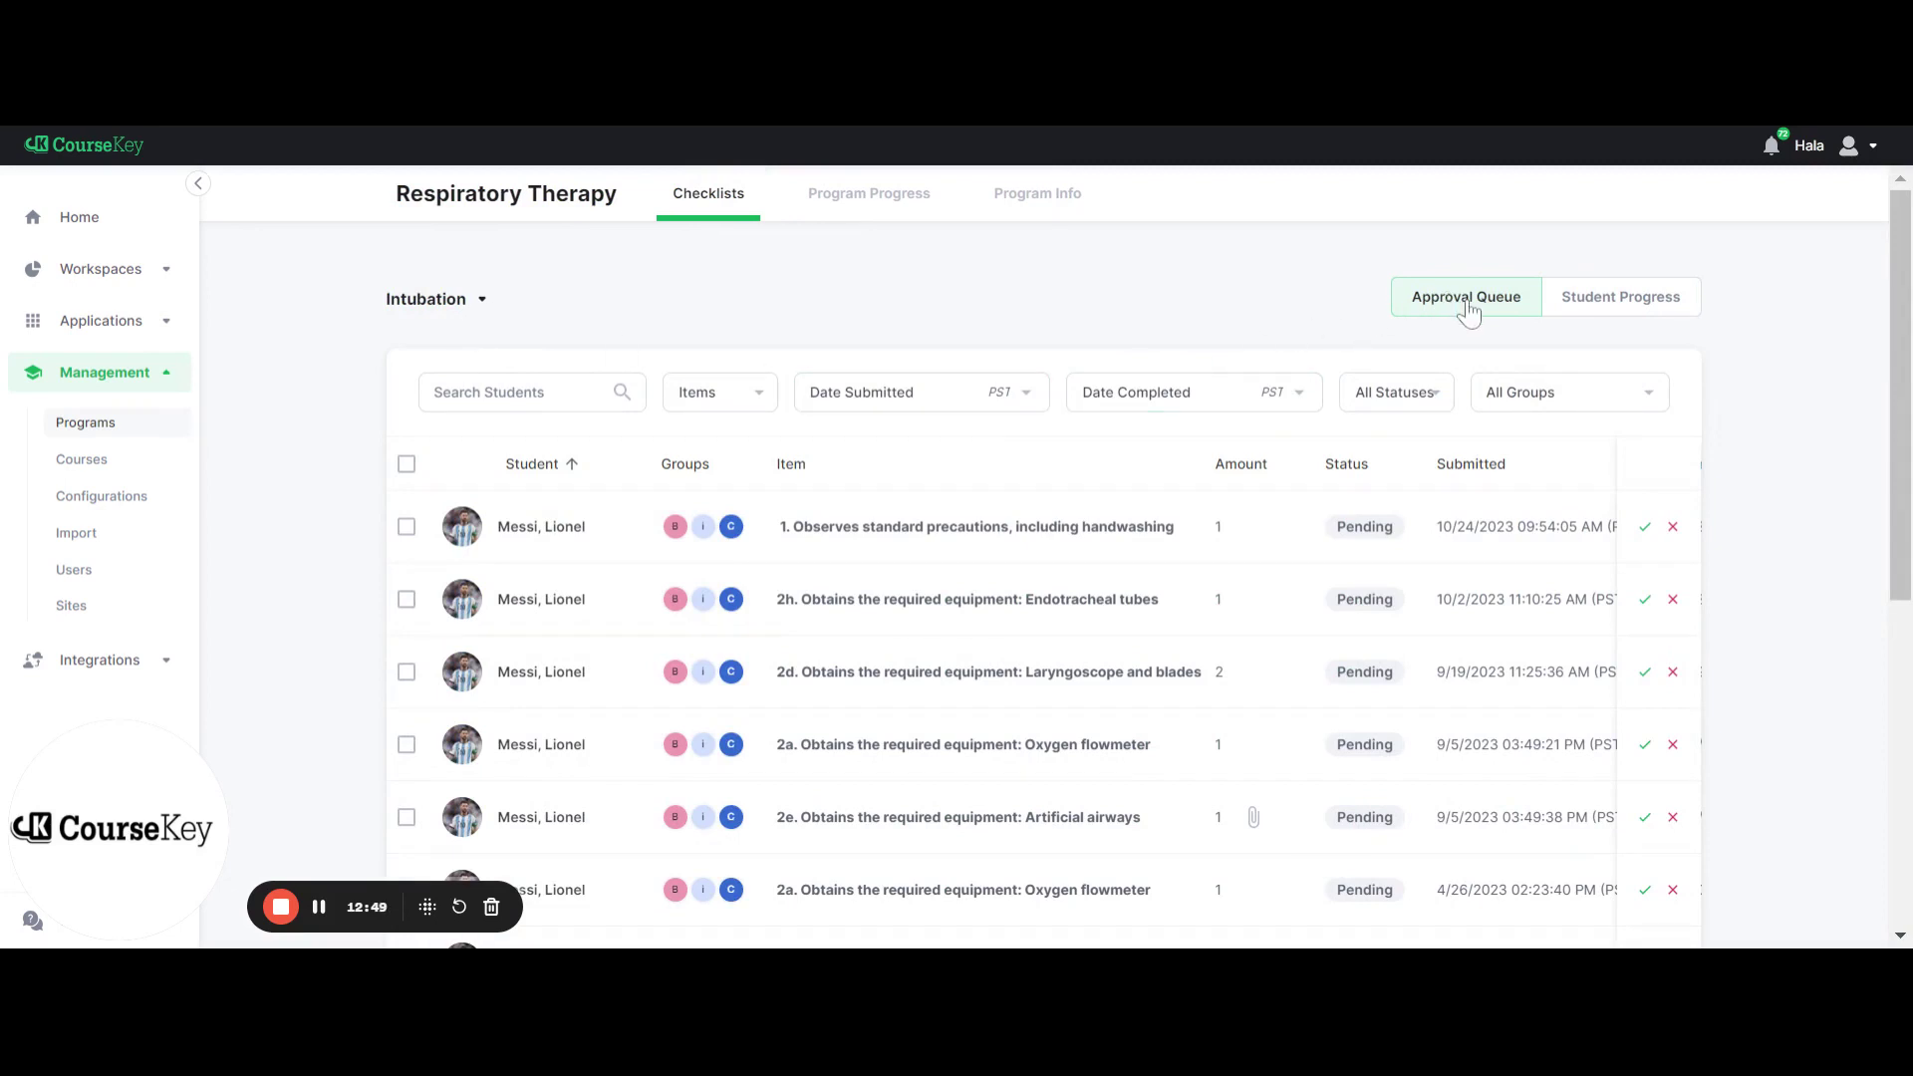
{"action": "left_click", "coordinate": [1566, 313]}
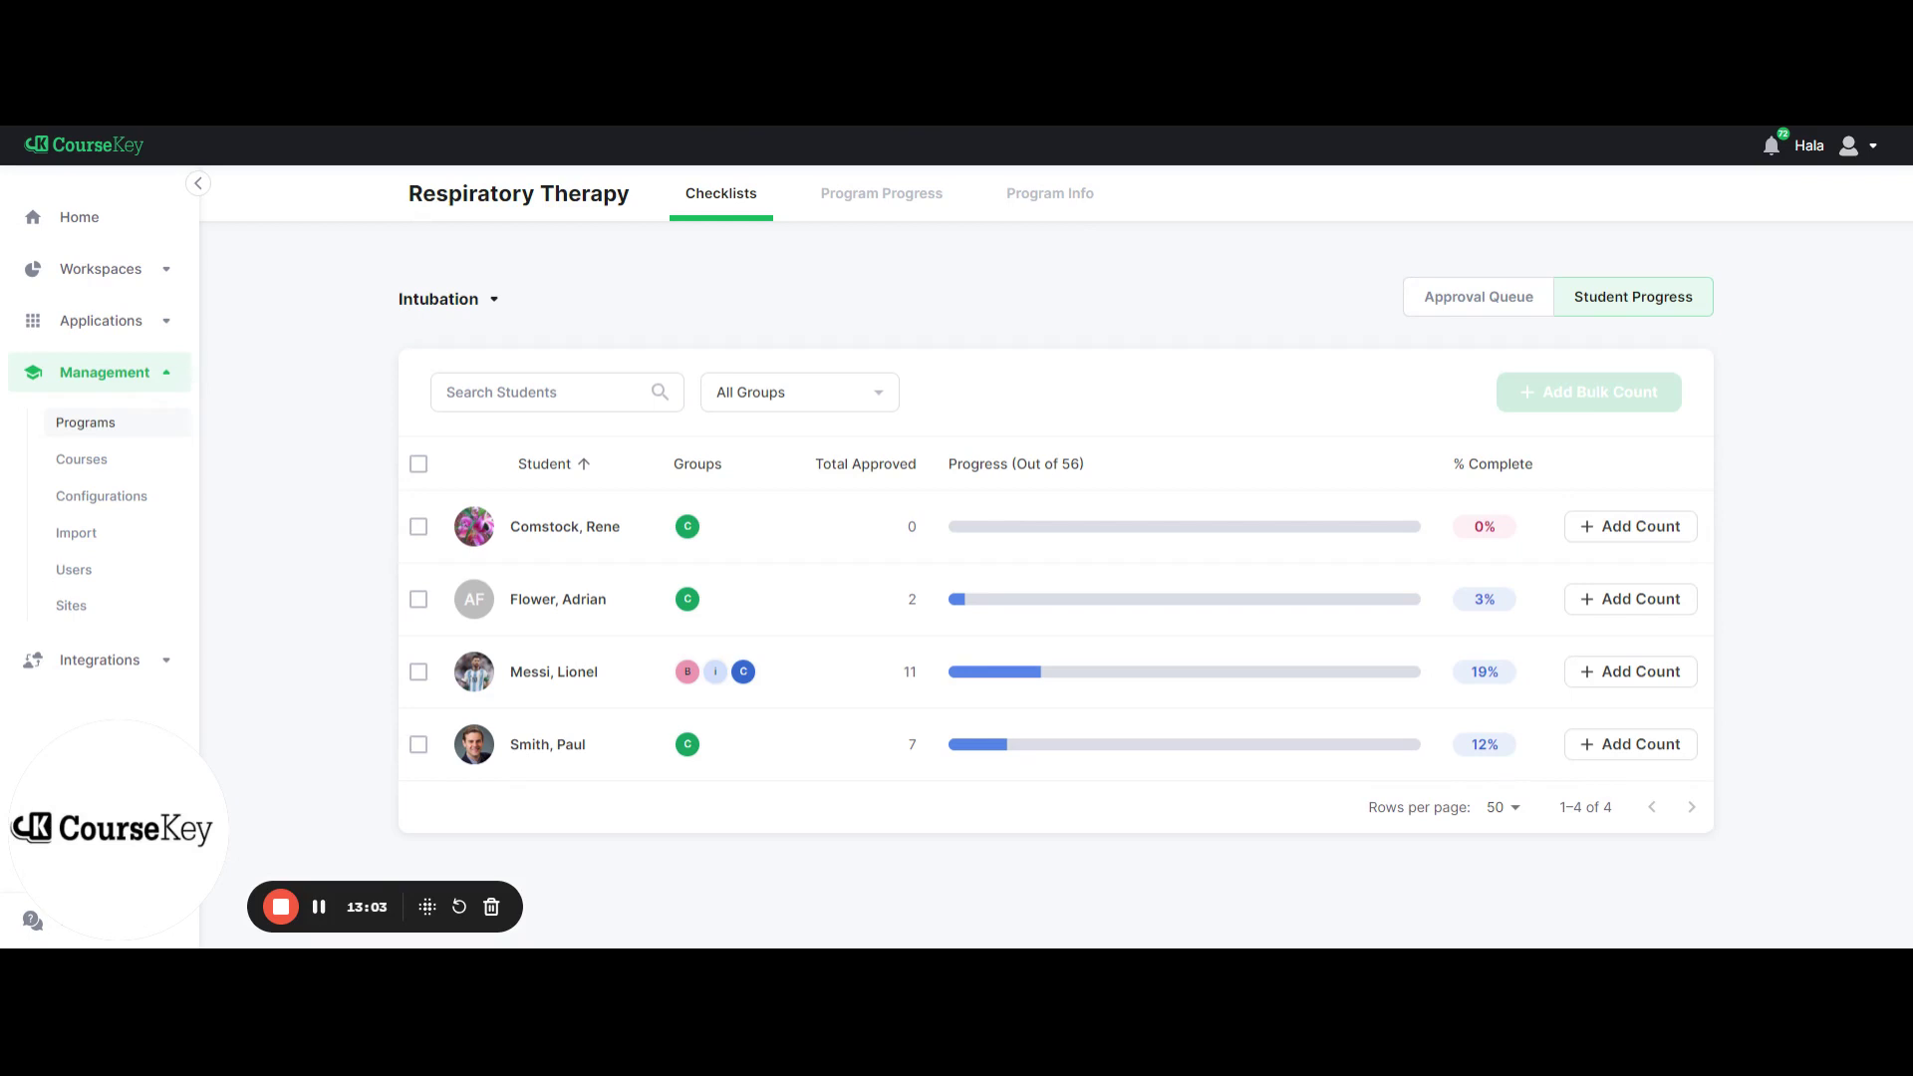
{"action": "left_click", "coordinate": [1450, 301]}
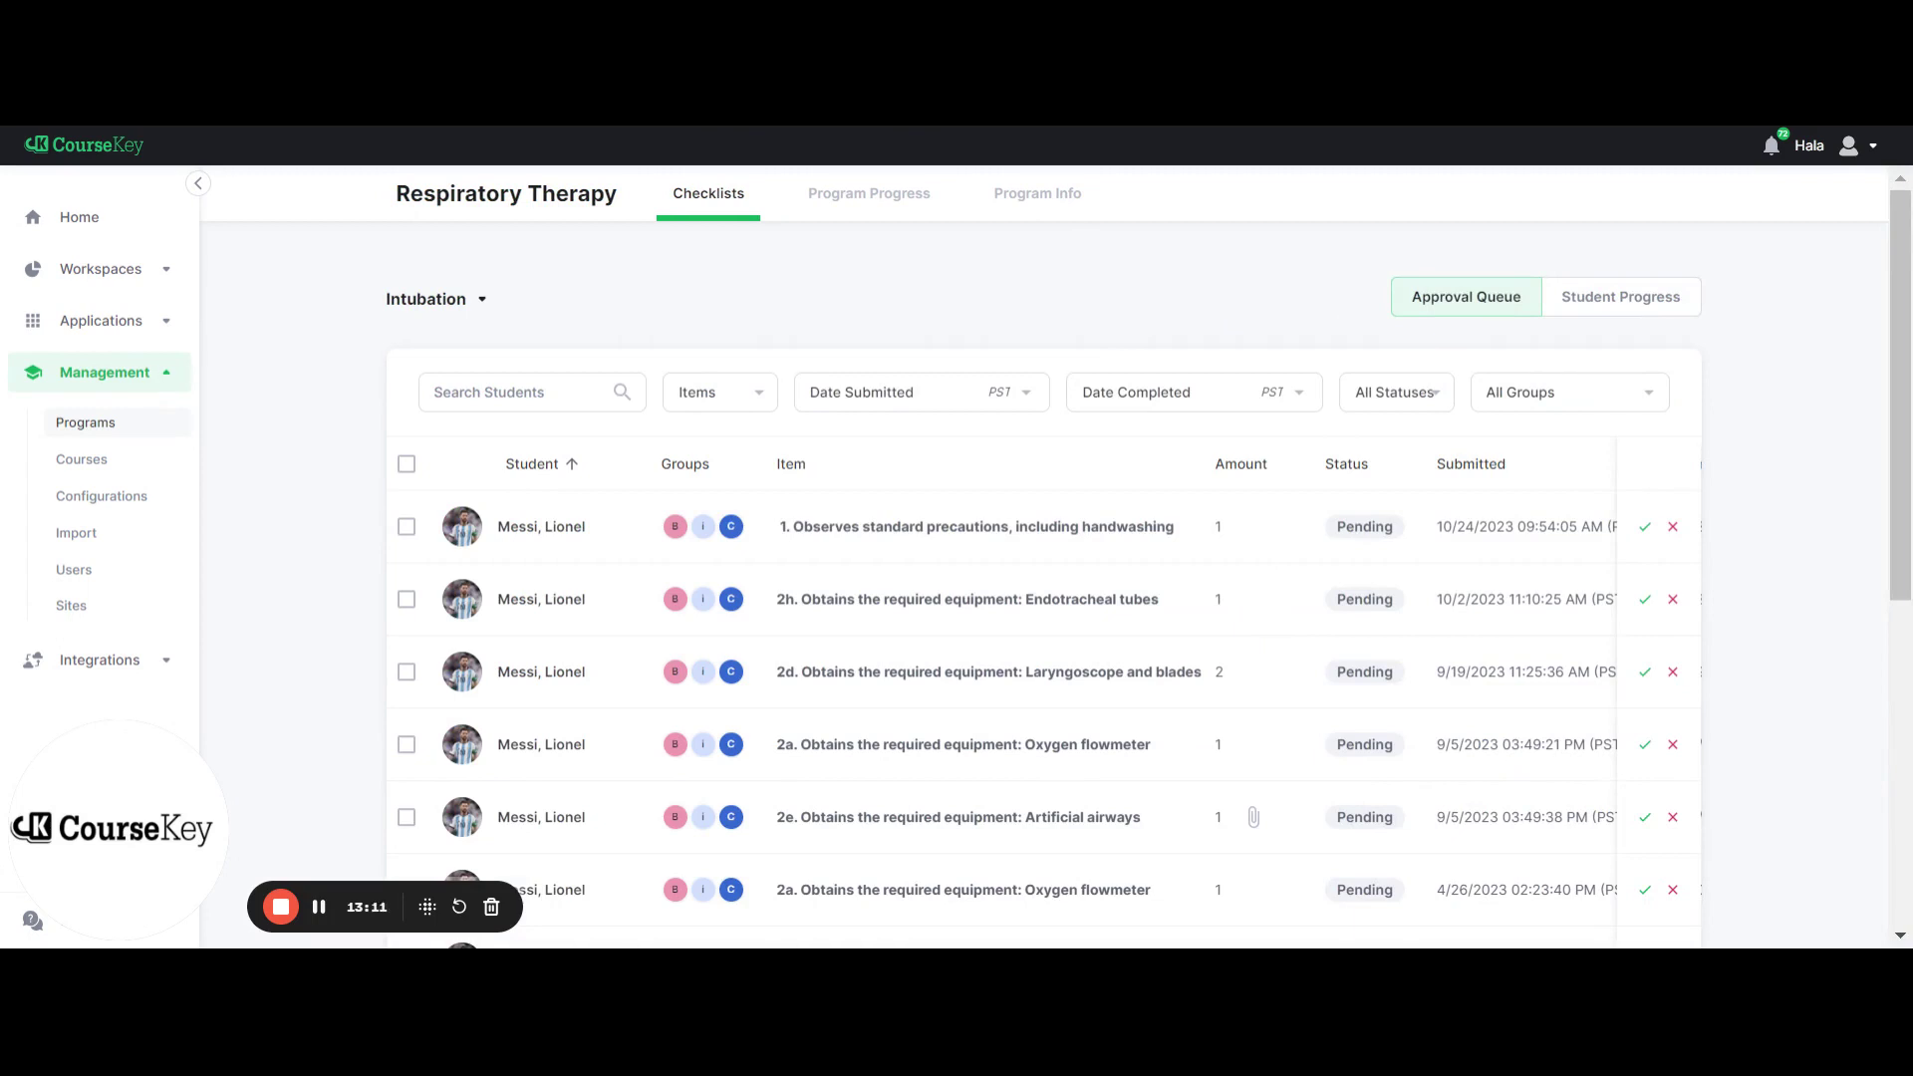
{"action": "left_click", "coordinate": [1624, 310]}
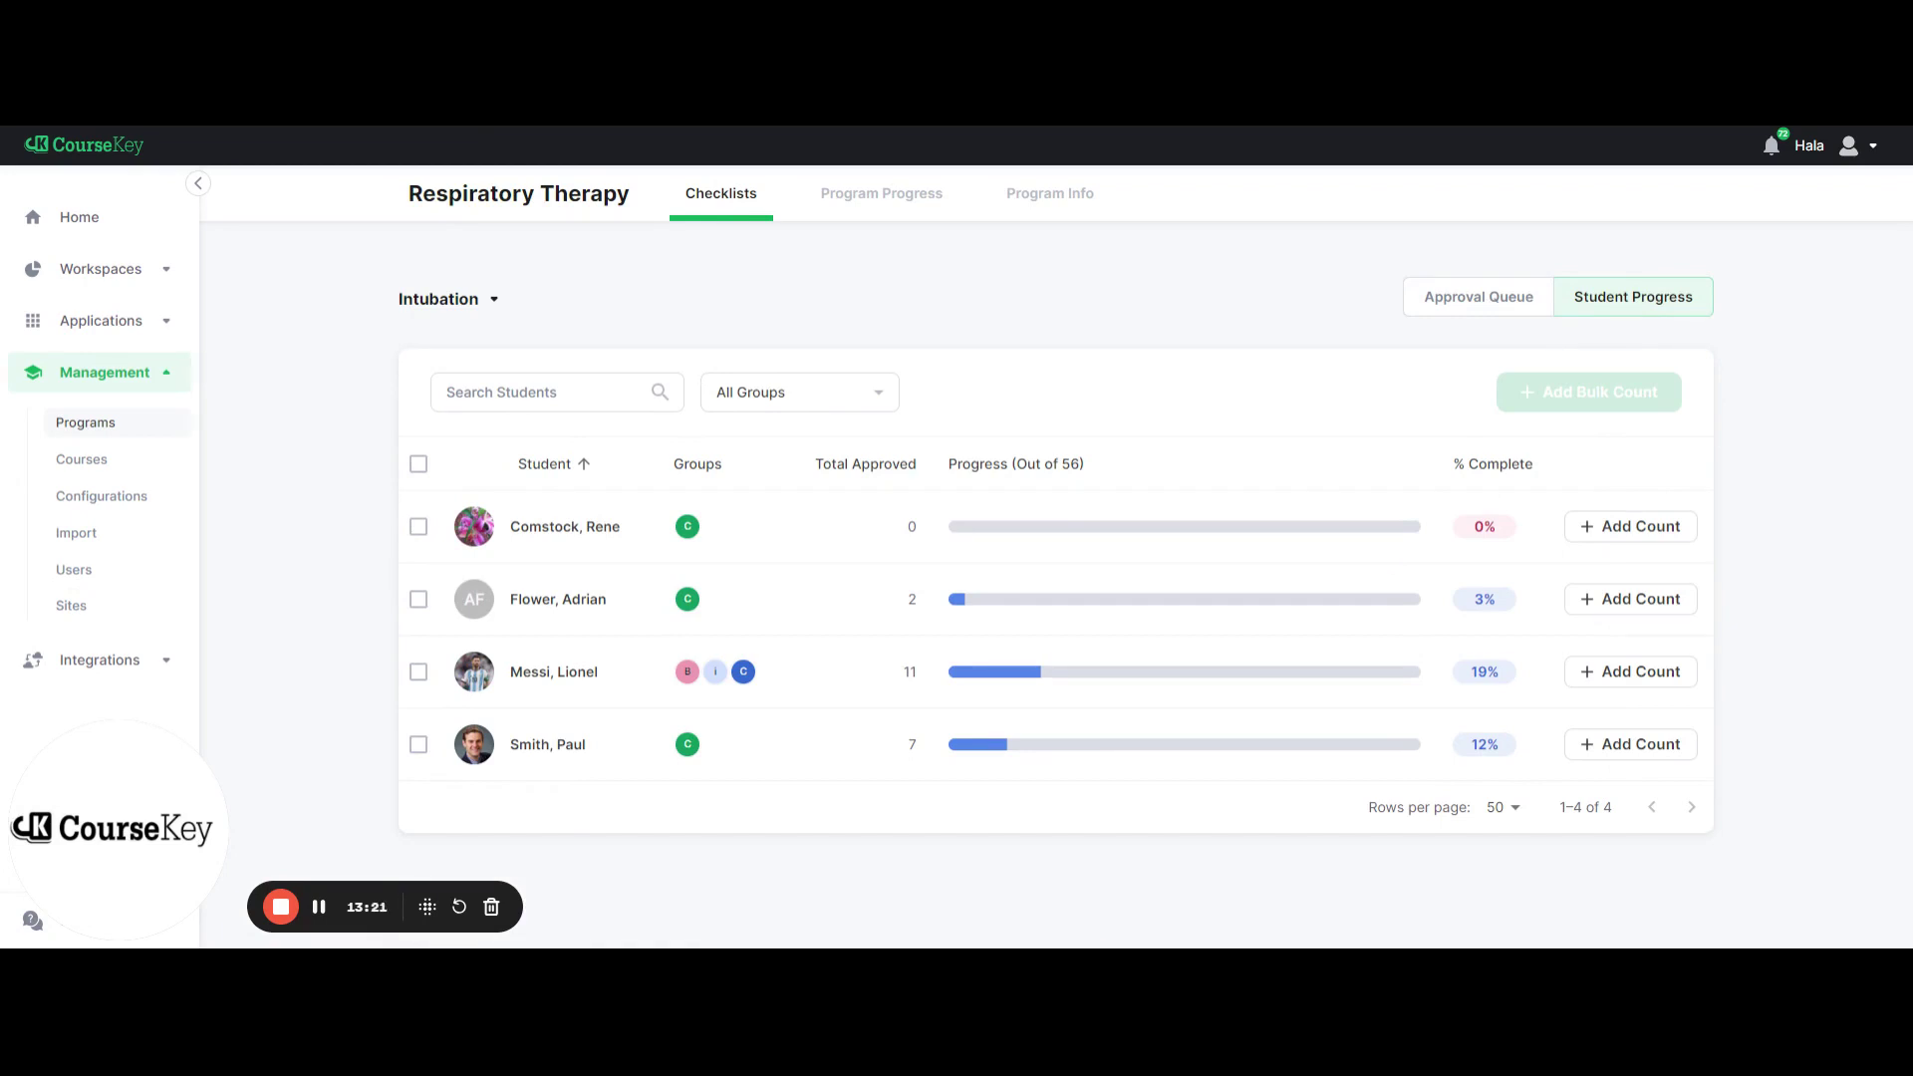
Scroll across the Program Progress table and display each student's completion as percentages
{"action": "left_click", "coordinate": [886, 207]}
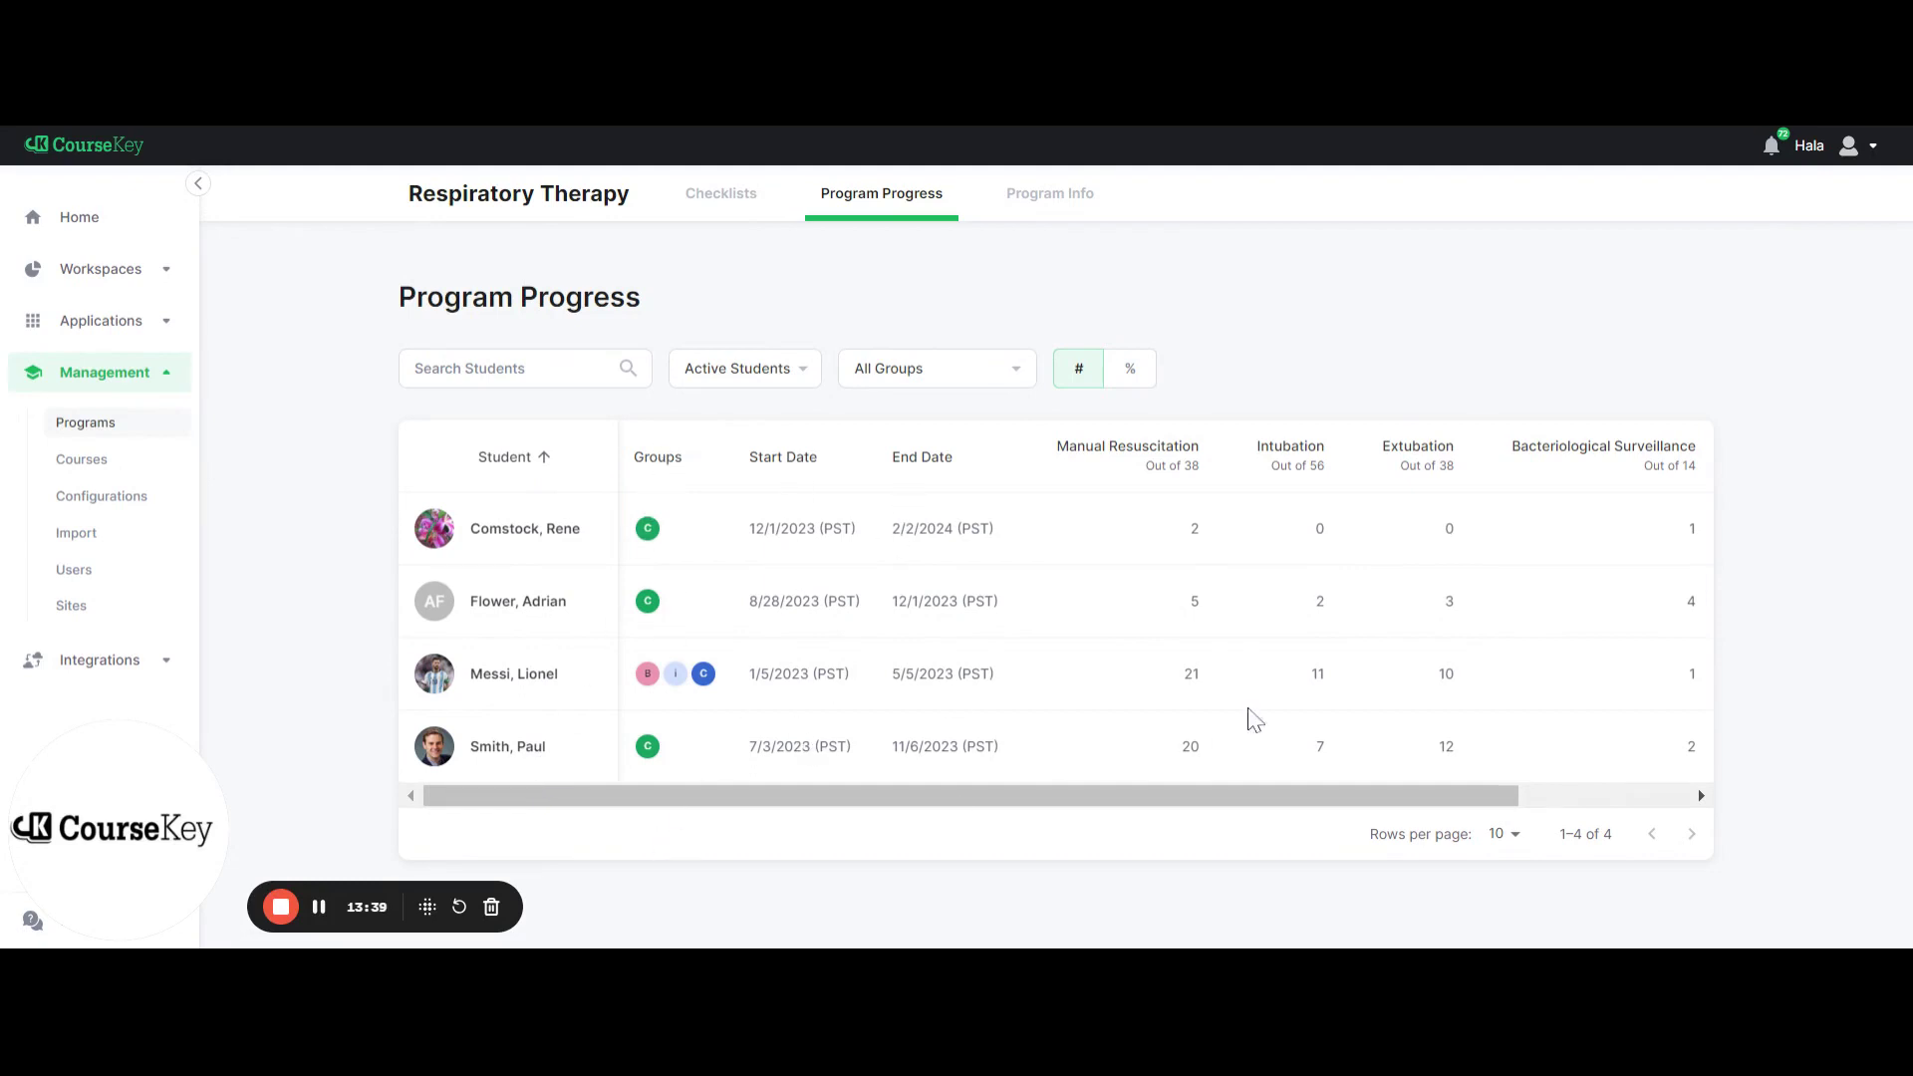
{"action": "left_click_drag", "start_coordinate": [1204, 804], "coordinate": [1439, 794]}
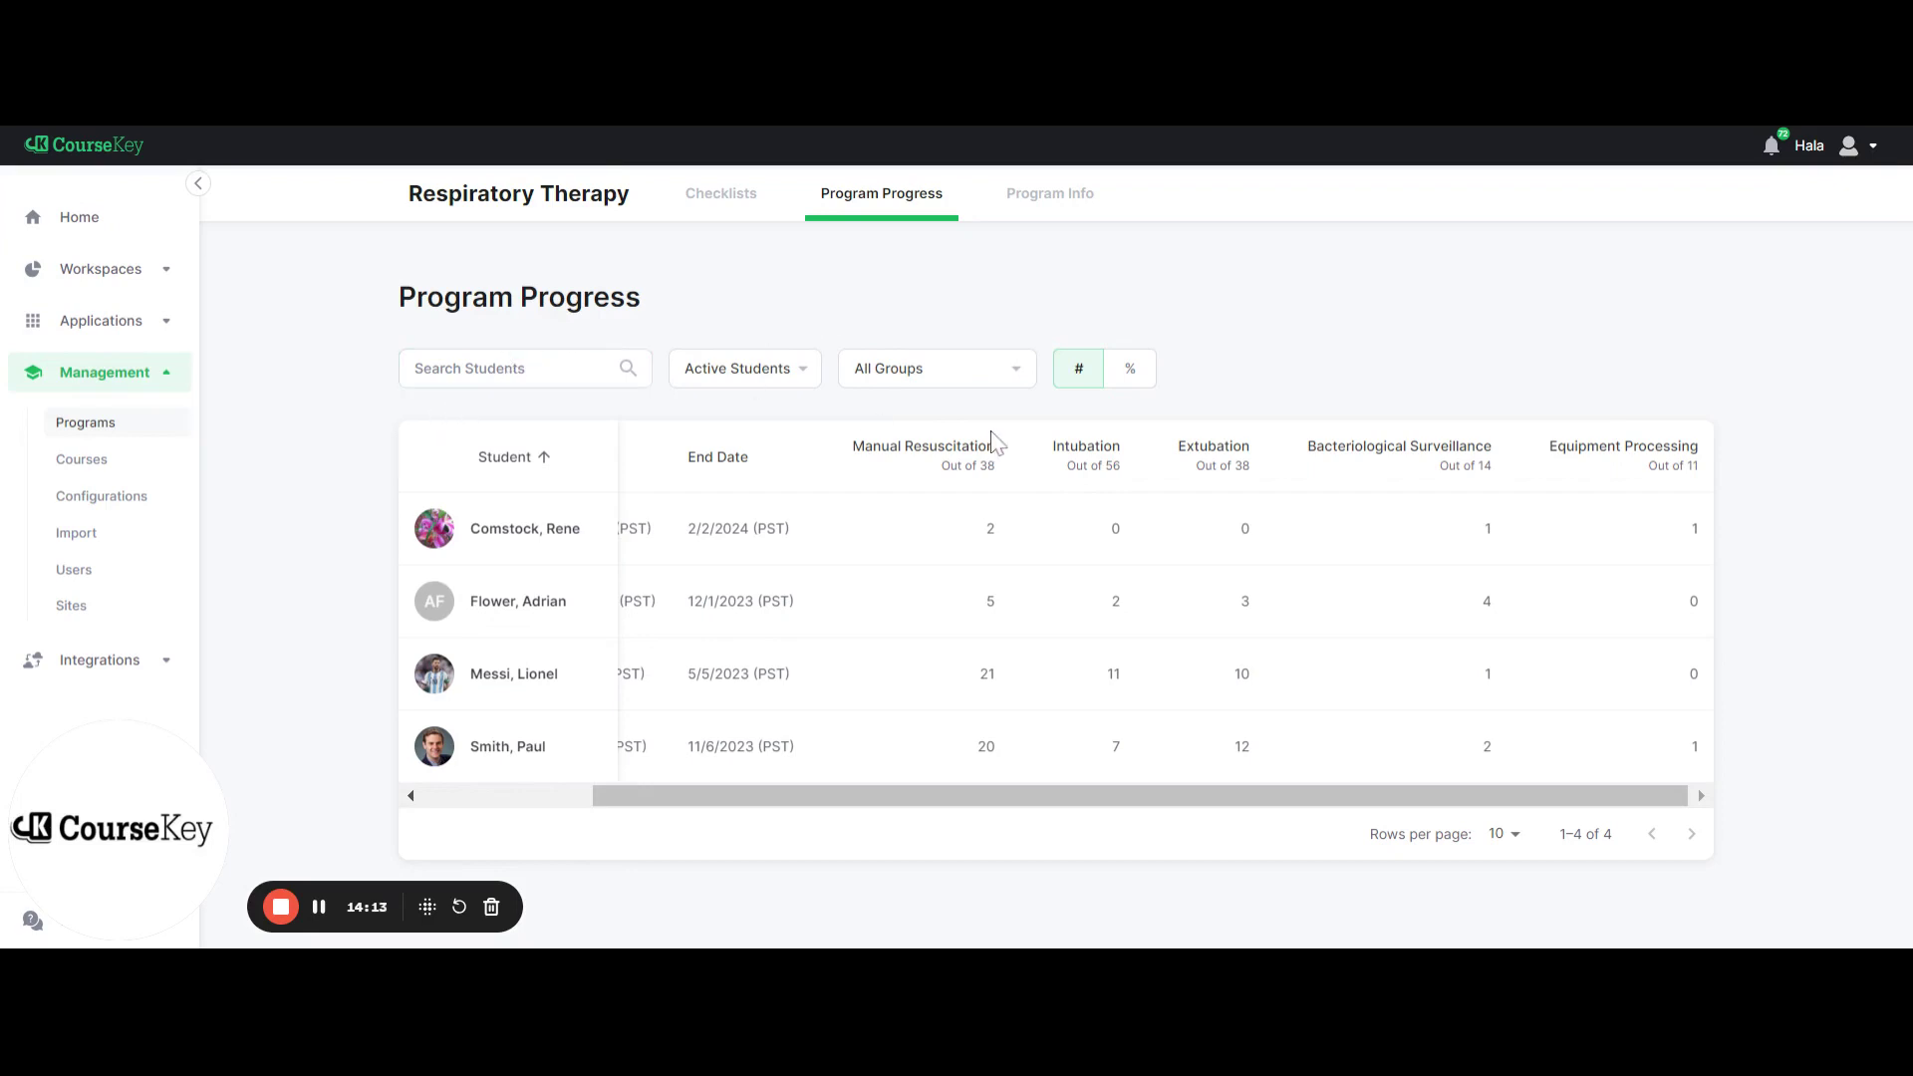
{"action": "left_click", "coordinate": [1130, 384]}
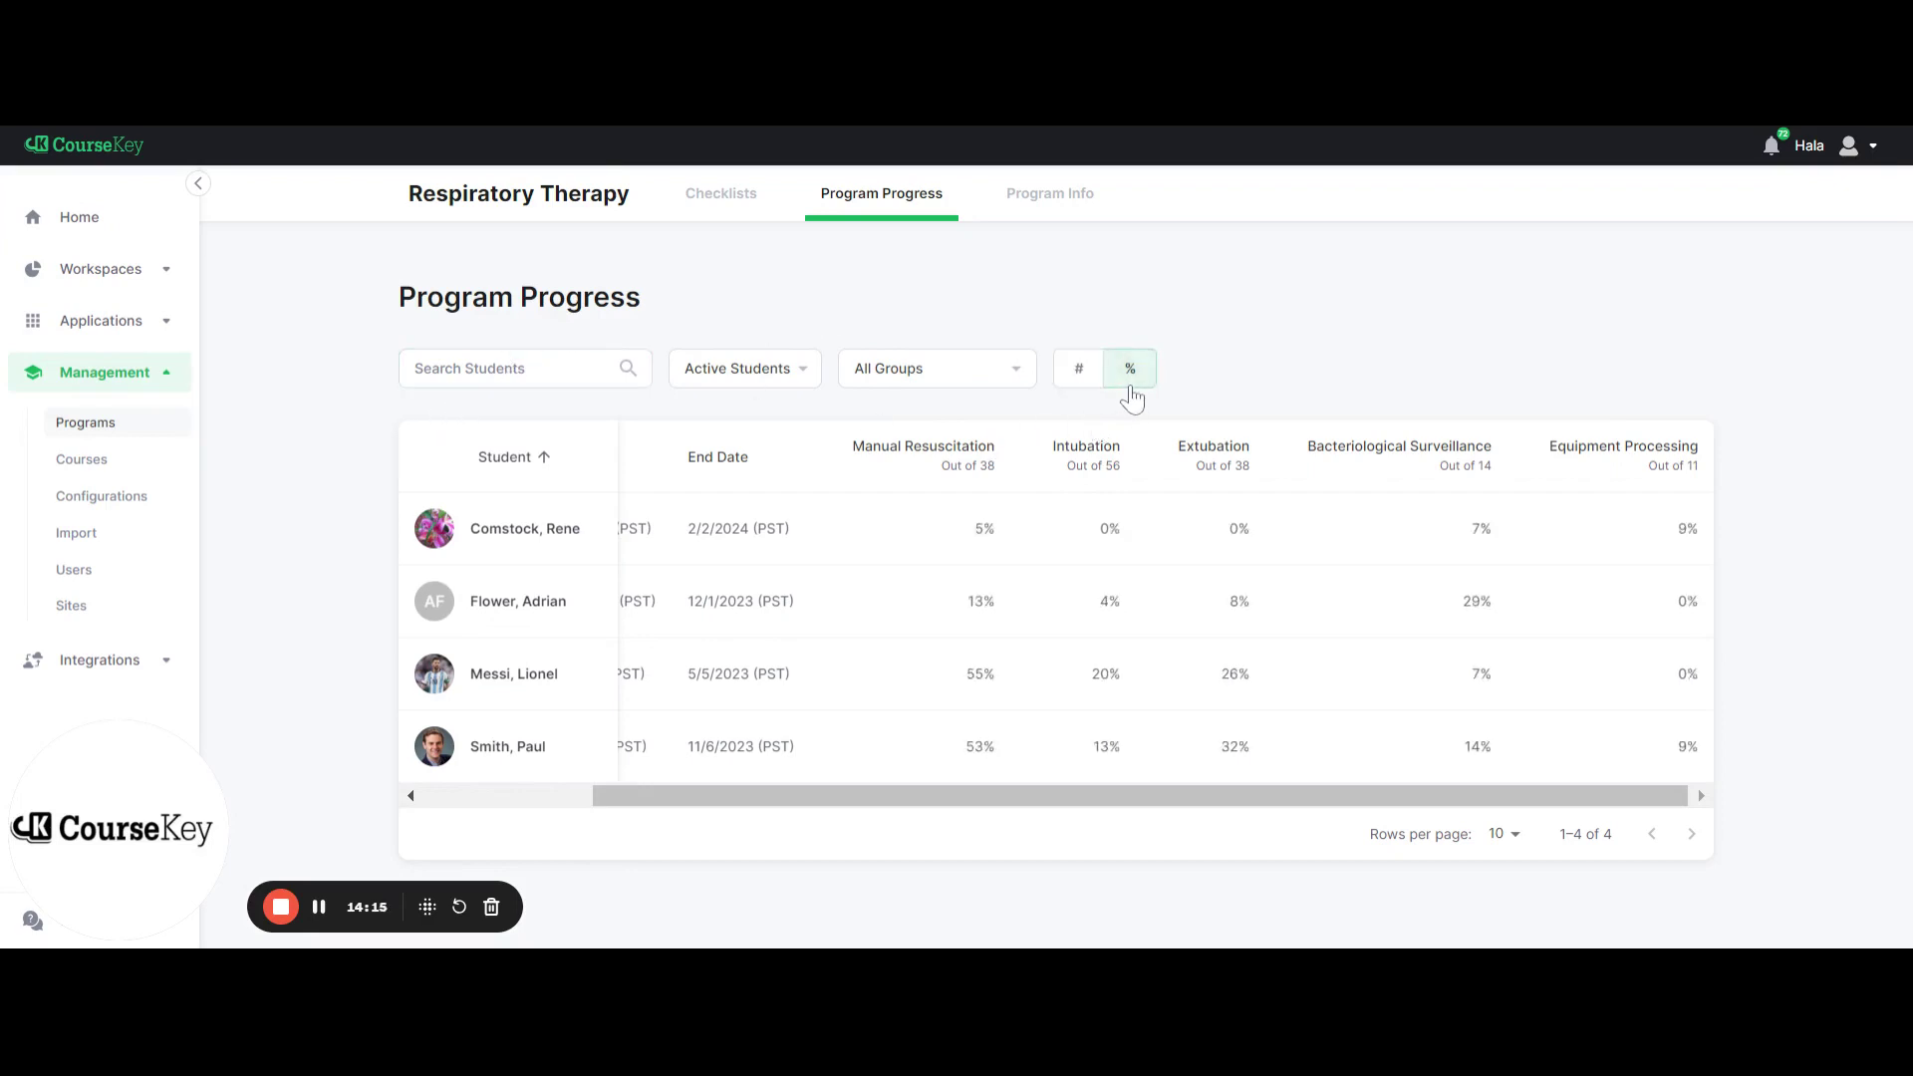